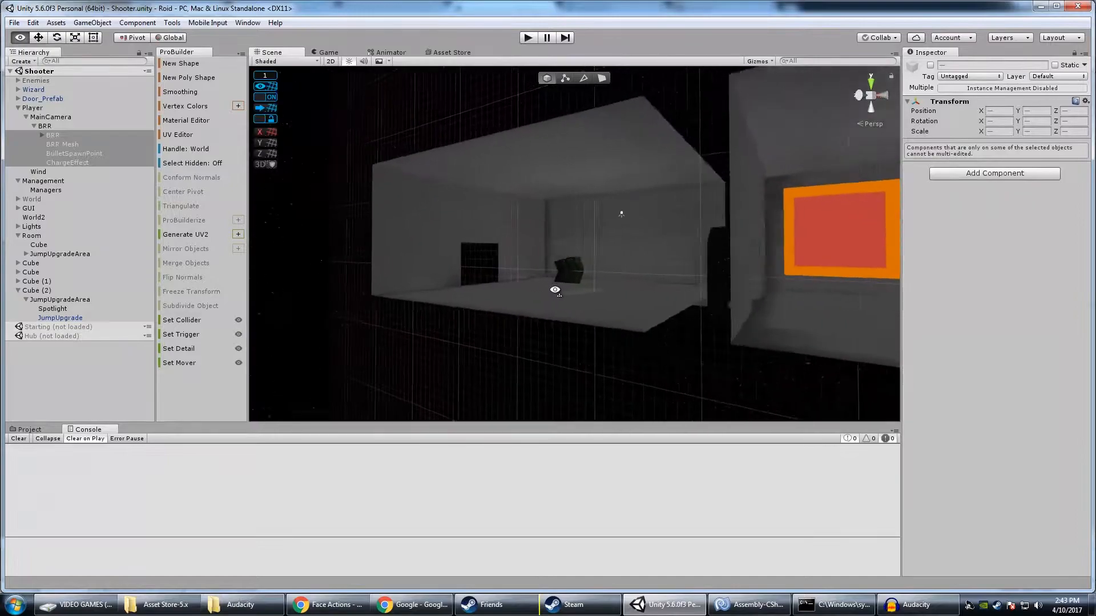
Examine the Shooter scene's connected rooms, including the bomb pickup room and the stair room with the jump upgrade arrows
key(w)
right_drag(807, 289, 695, 294)
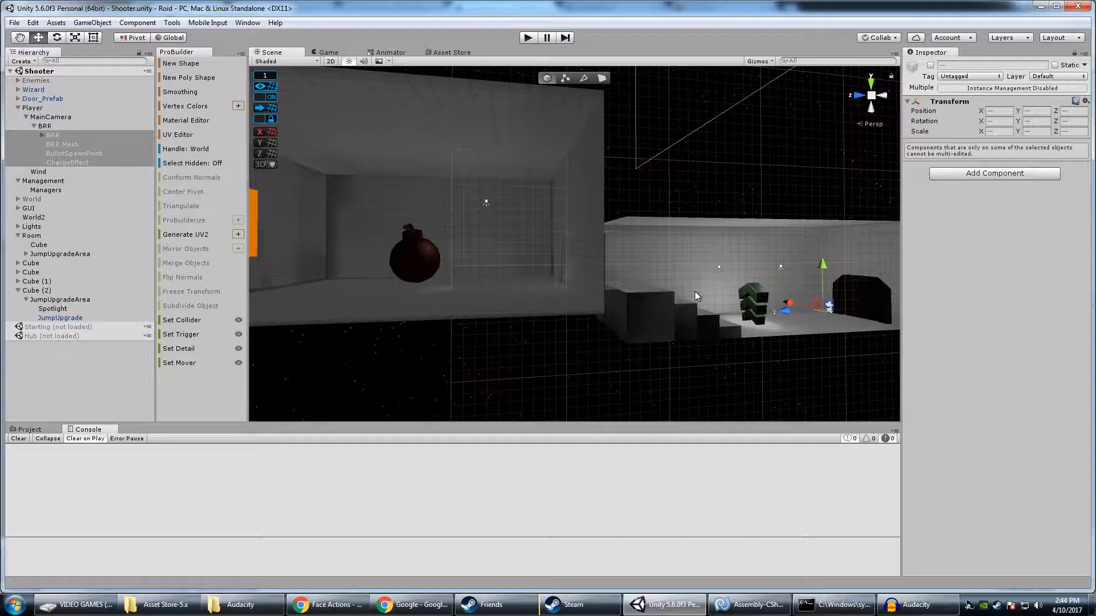
right_drag(622, 213, 654, 217)
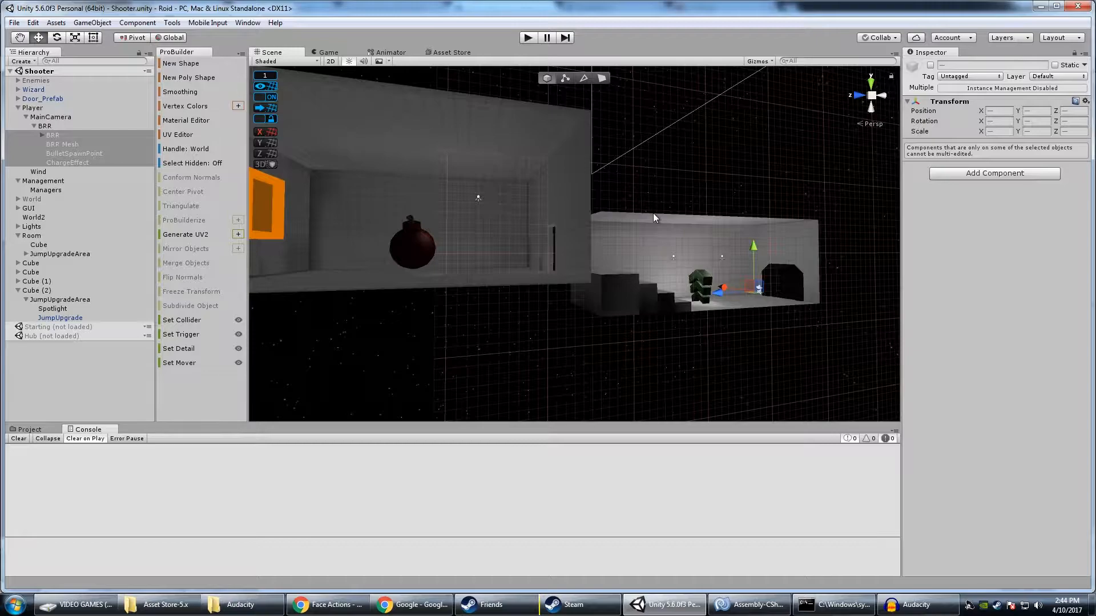
right_drag(653, 213, 619, 263)
key(d)
key(a)
key(s)
key(w)
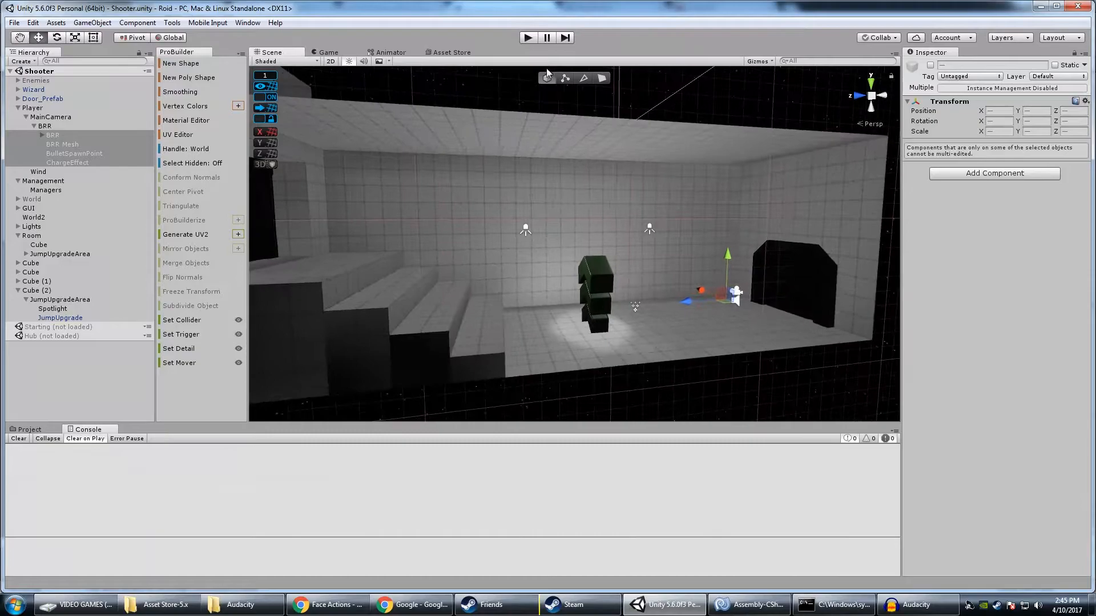
Play-test the scene, collecting the jump upgrade and climbing the stairs to pick up the gun upgrade
click(528, 38)
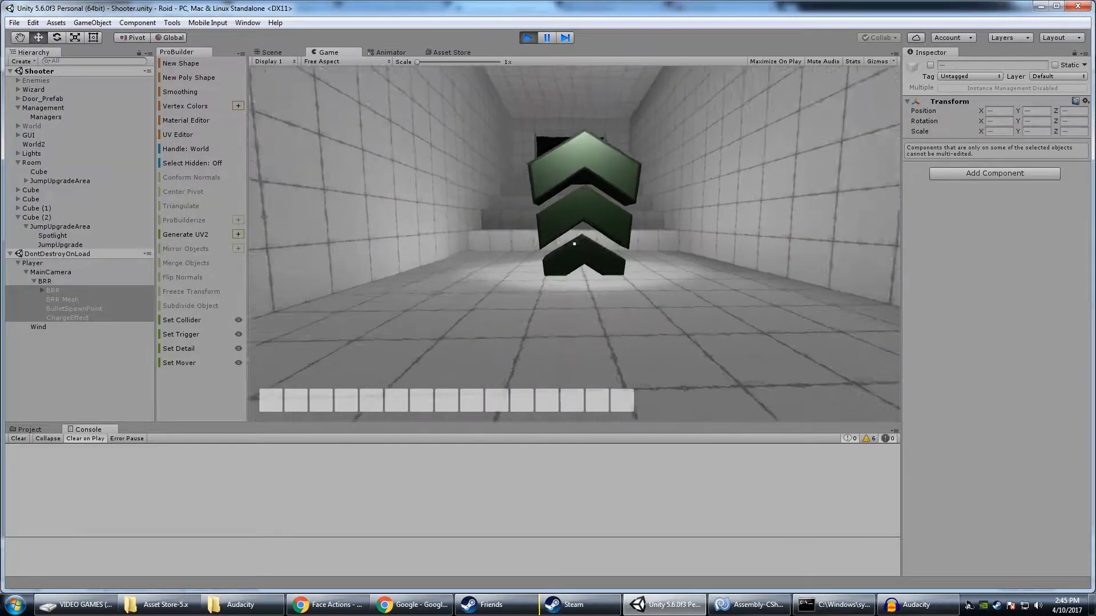
key(w)
key(w)
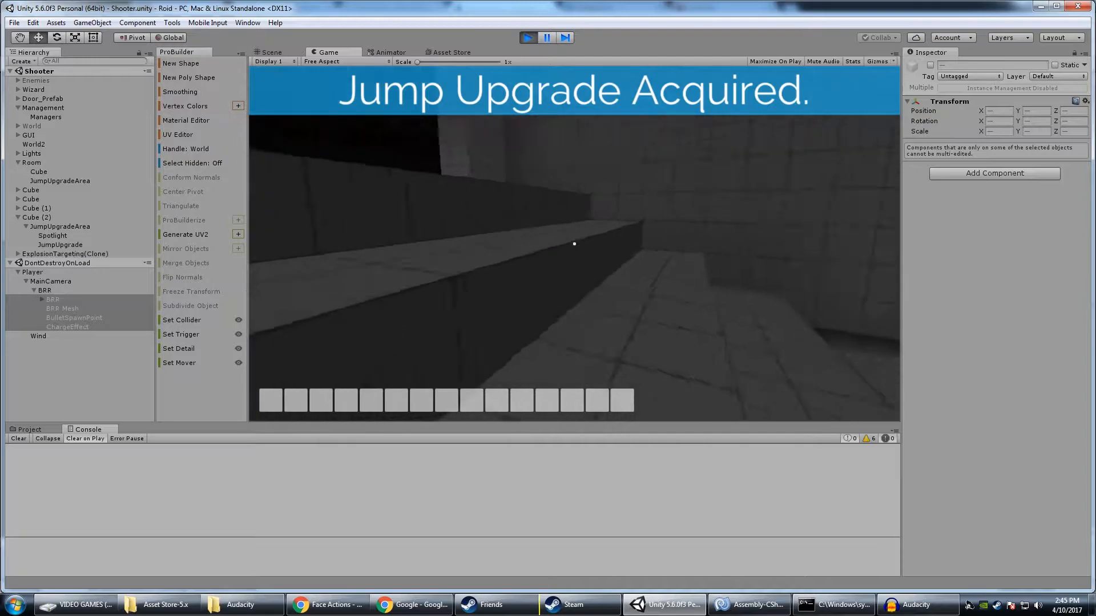
key(w)
key(w)
key(w)
key(w)
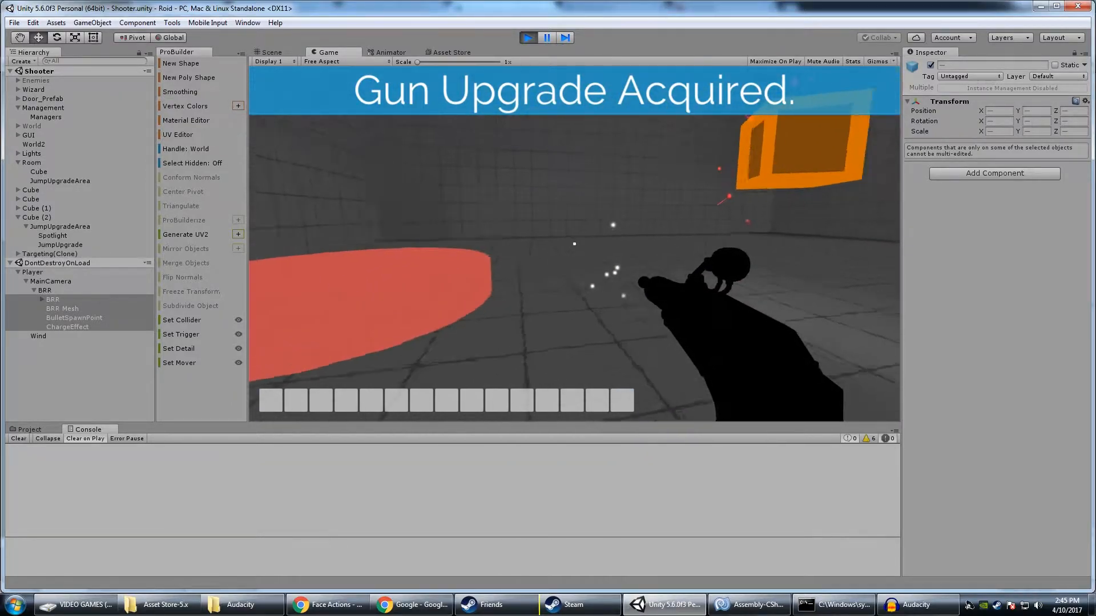
Shoot the floating orange cube enemy in the running game until it is destroyed
key(w)
click(574, 244)
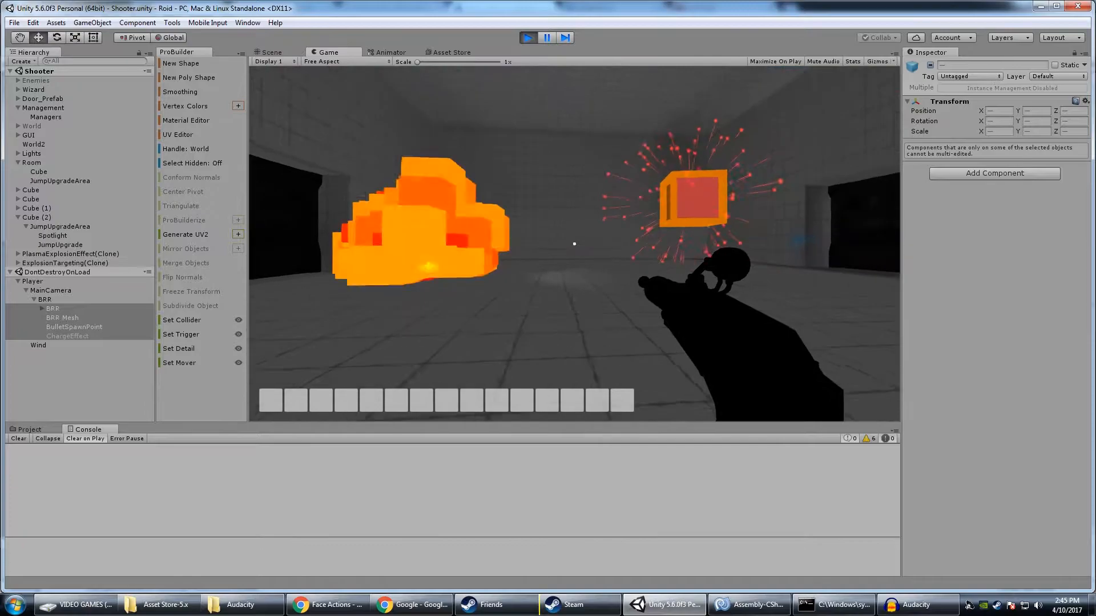
key(w)
click(574, 244)
click(574, 244)
click(574, 243)
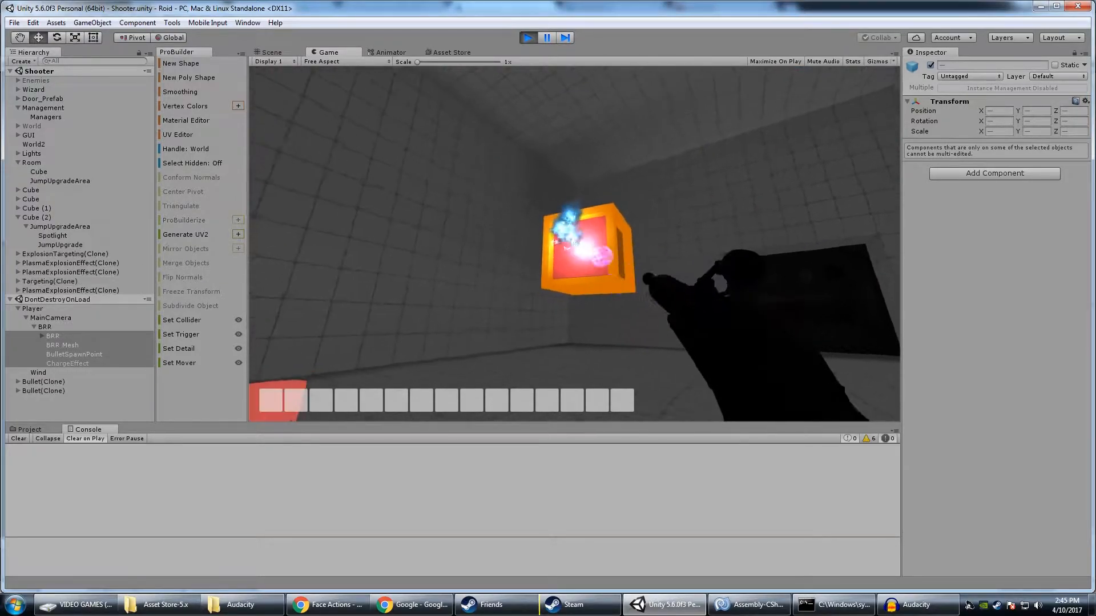
click(575, 243)
click(575, 244)
key(w)
click(574, 244)
click(574, 244)
click(574, 244)
click(574, 244)
click(574, 244)
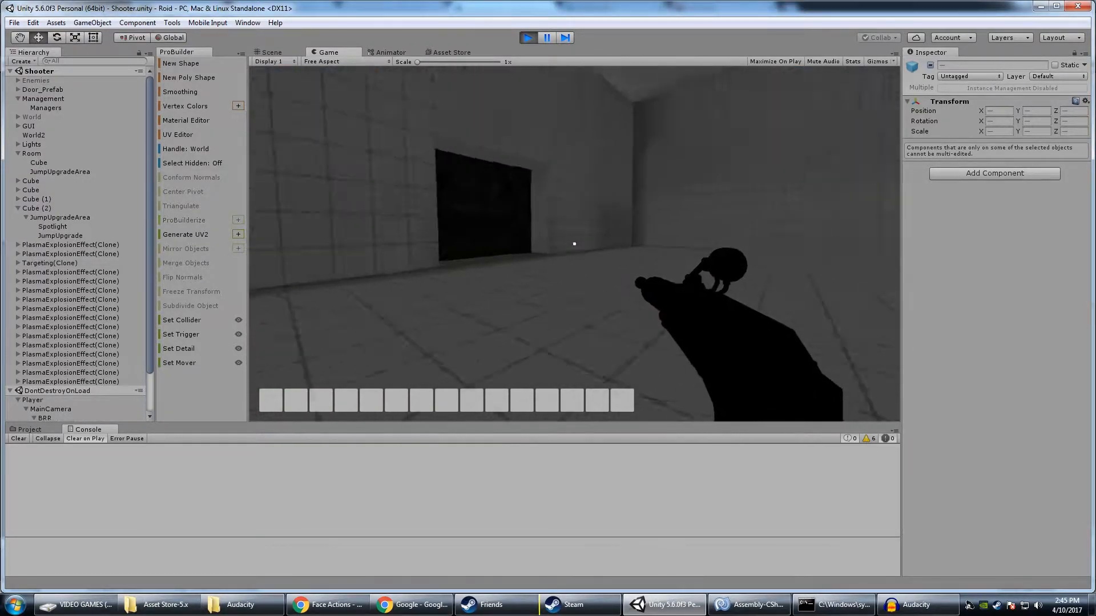
Walk through the cleared enemy room in the running game and approach the closed sector door
key(w)
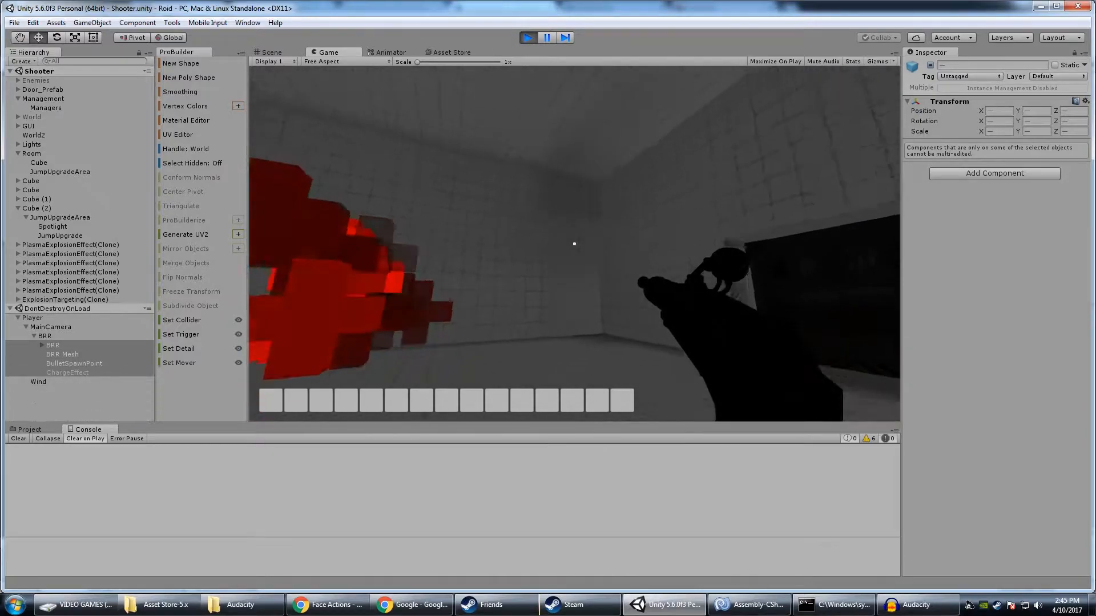
key(w)
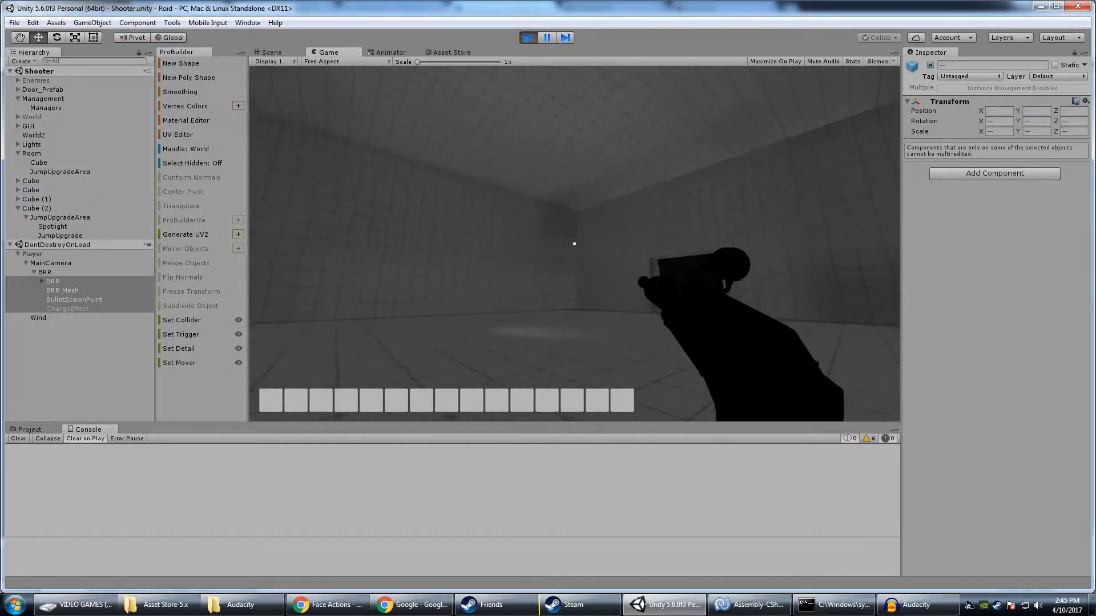
key(w)
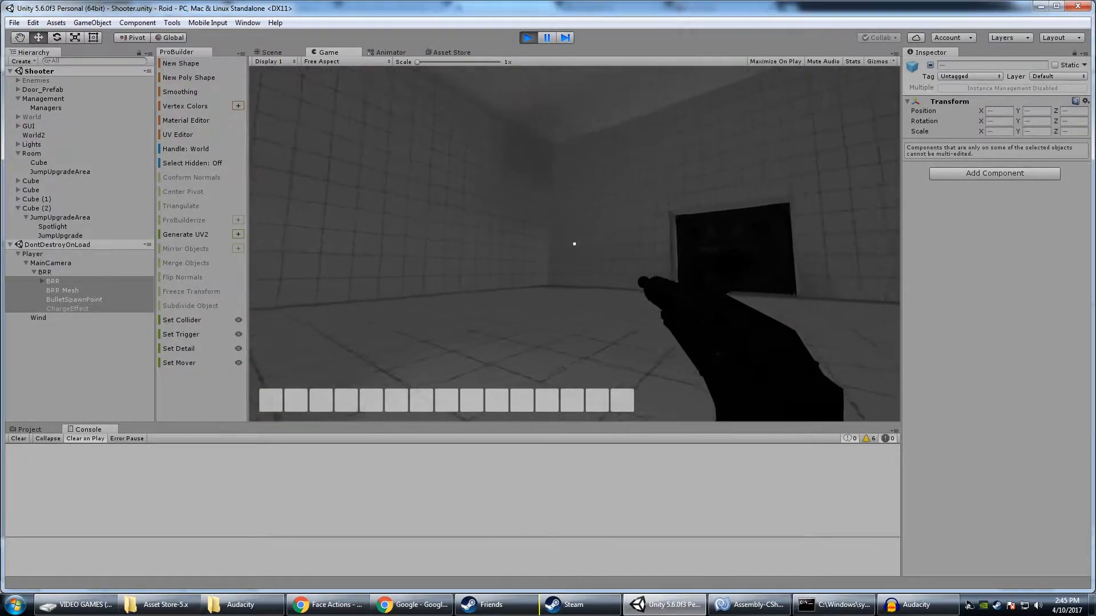
key(w)
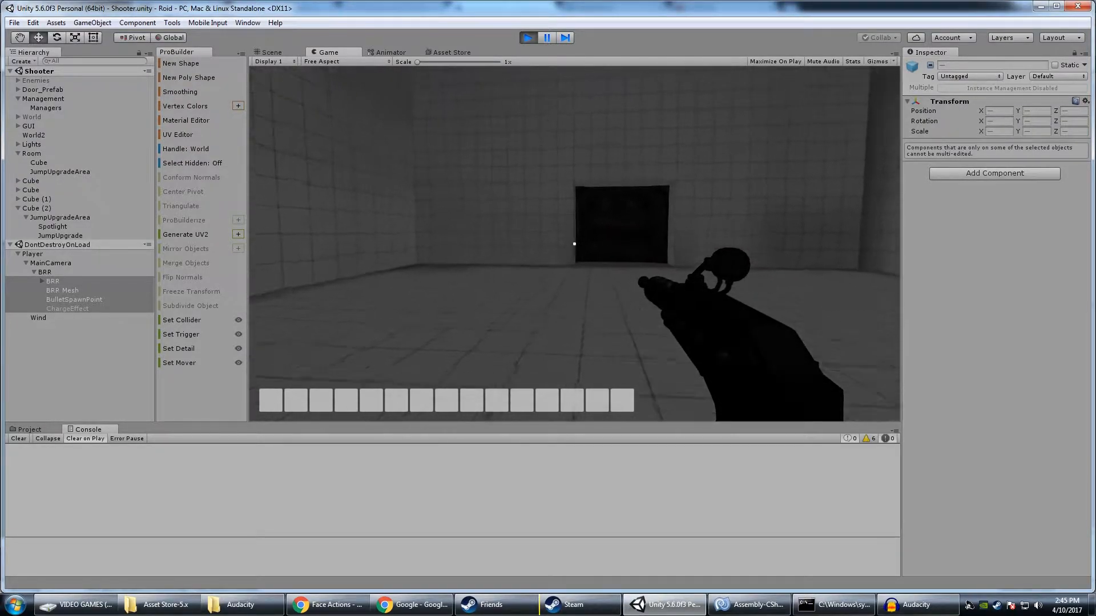
key(w)
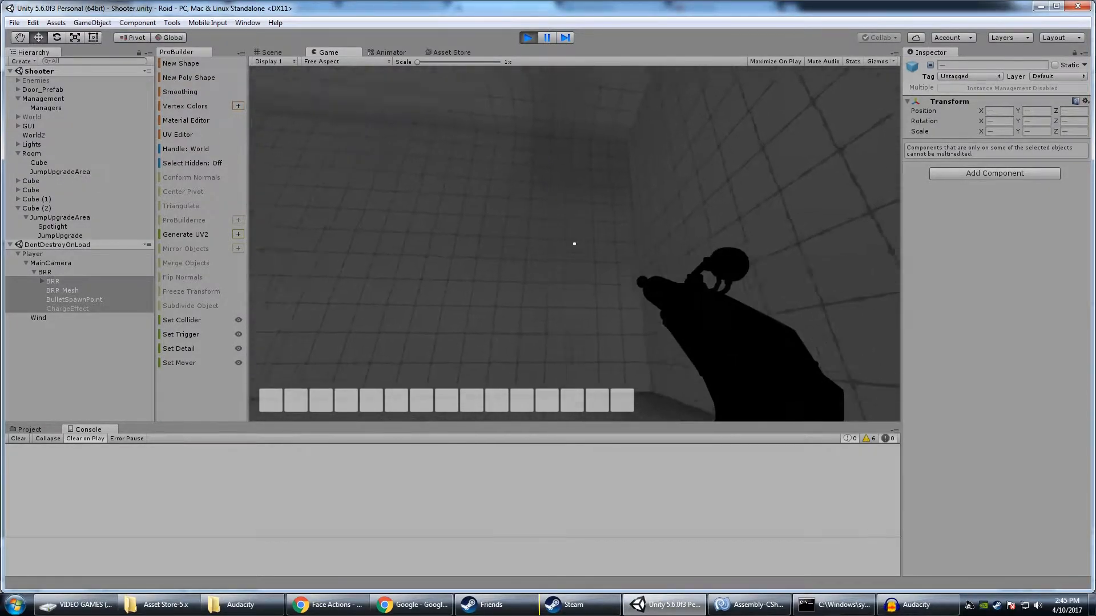
key(w)
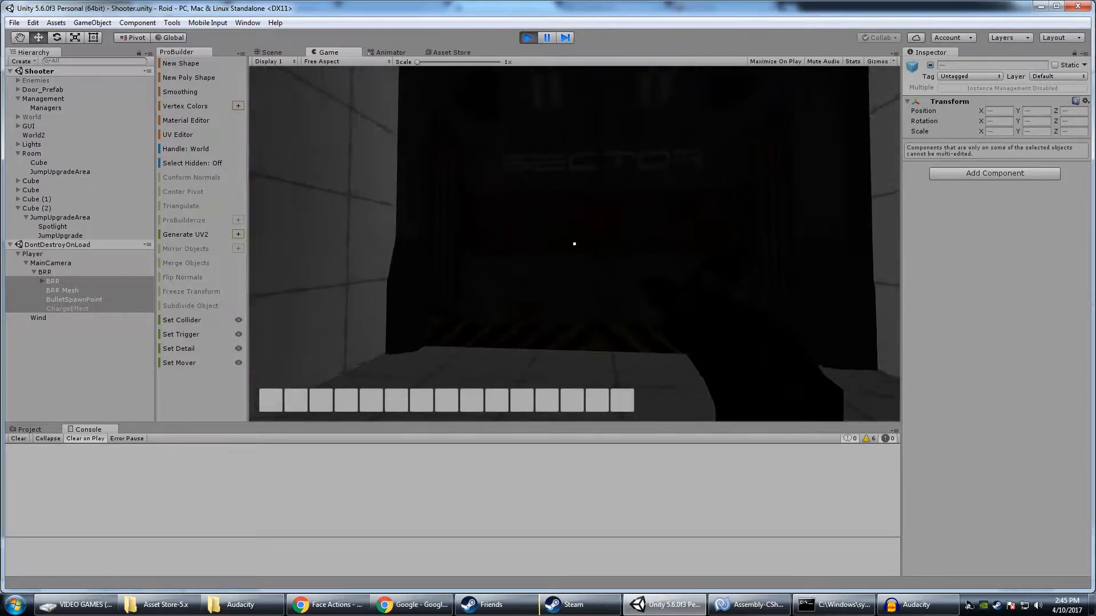
key(w)
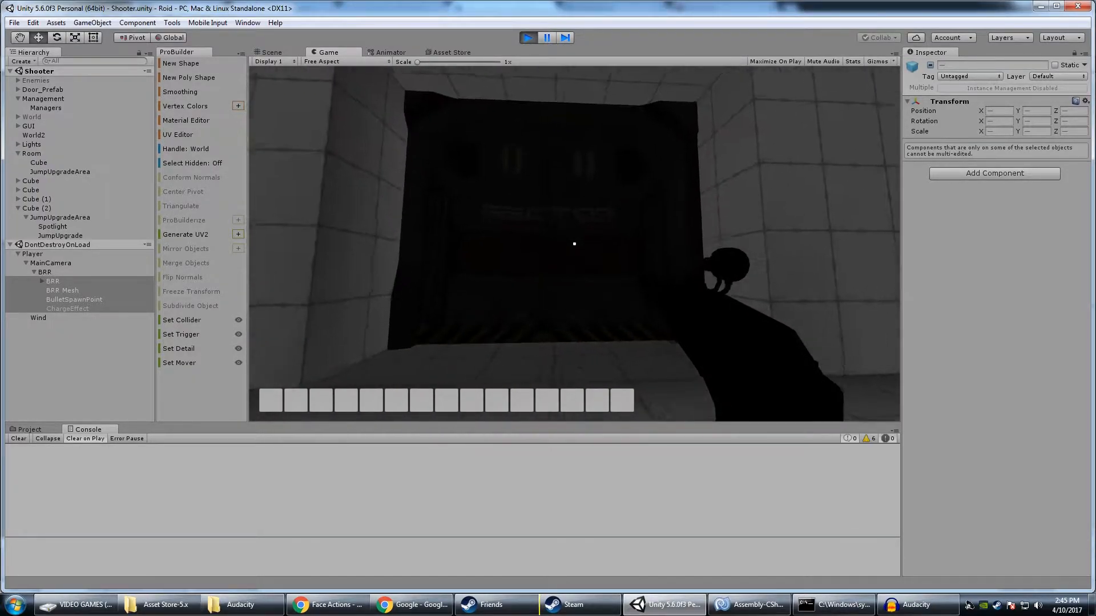
Shoot the sector door open, enter the room behind it and collect the dash upgrade
click(574, 244)
click(574, 244)
key(w)
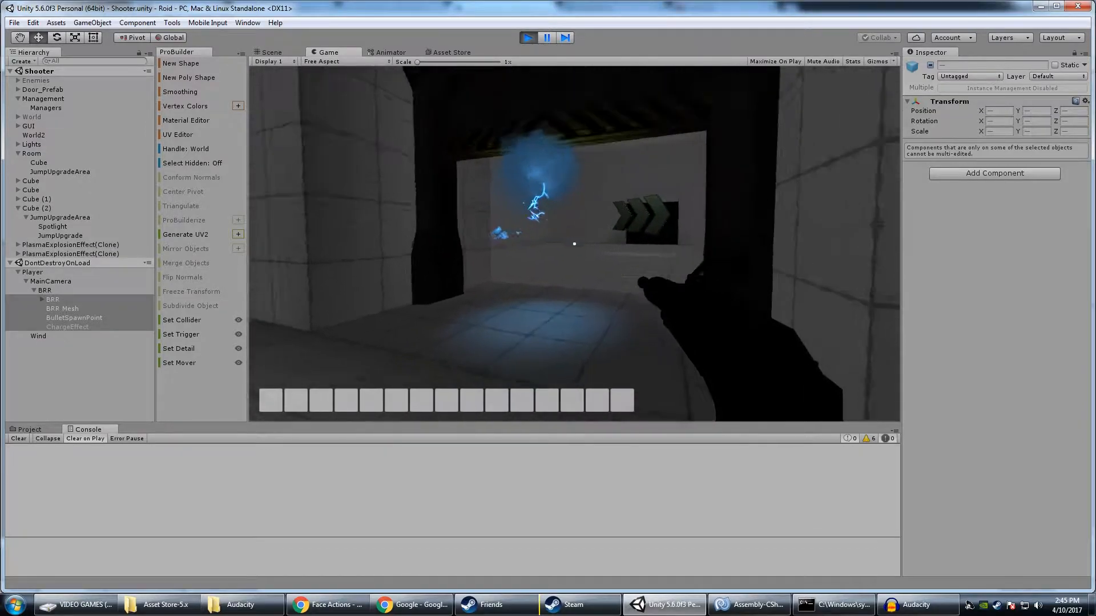
key(w)
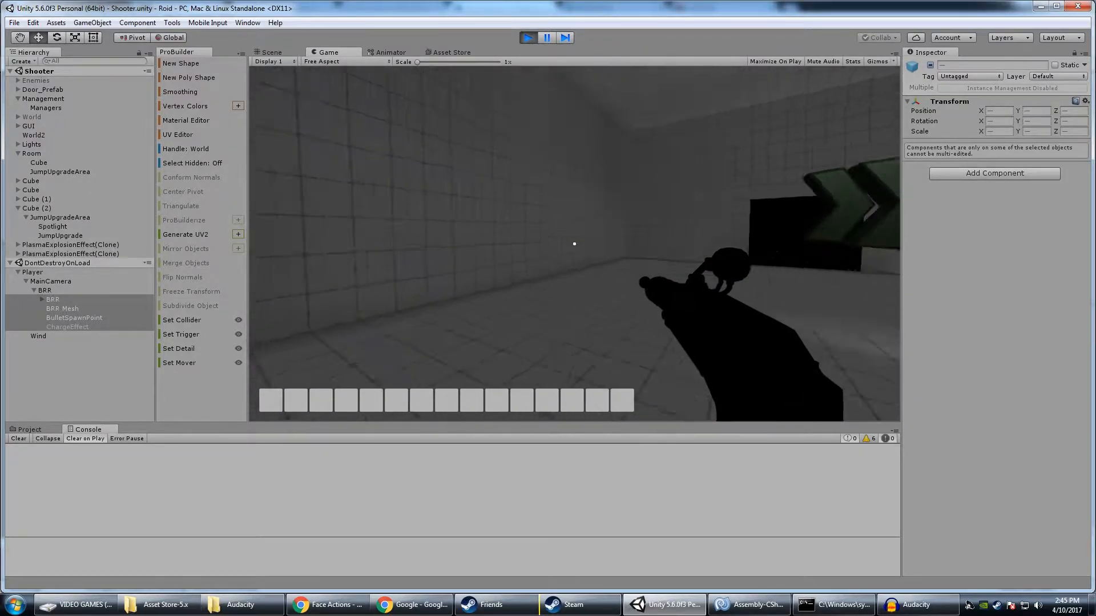
key(w)
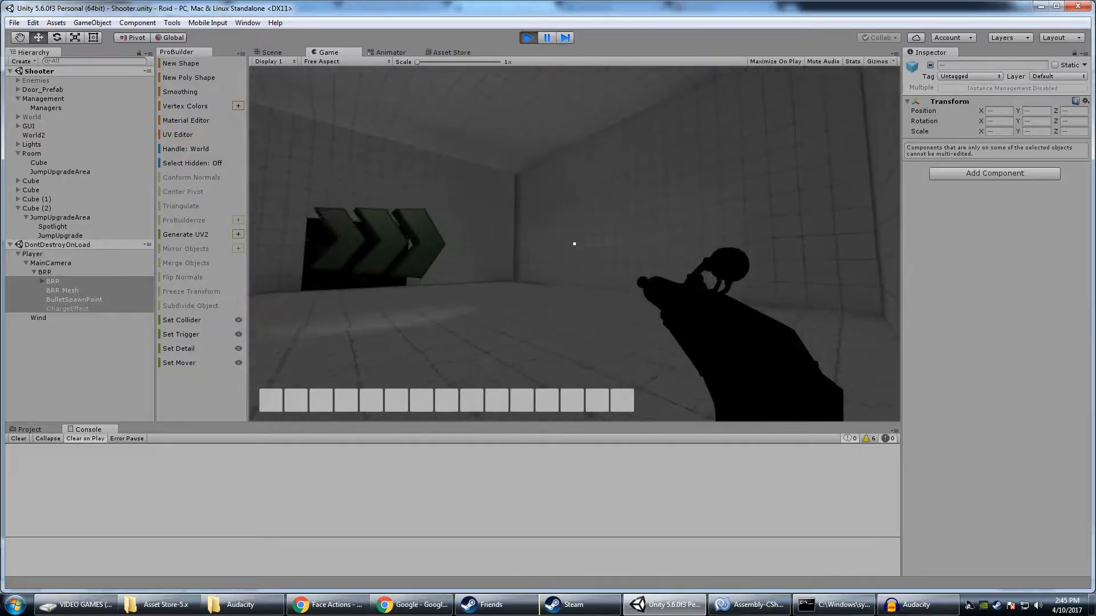
key(w)
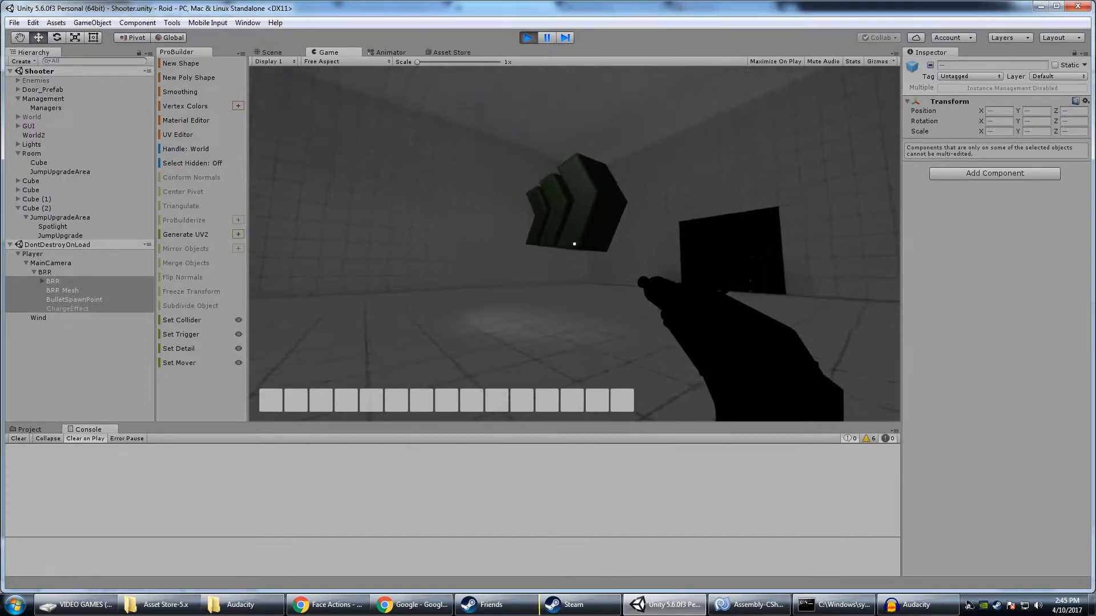
key(w)
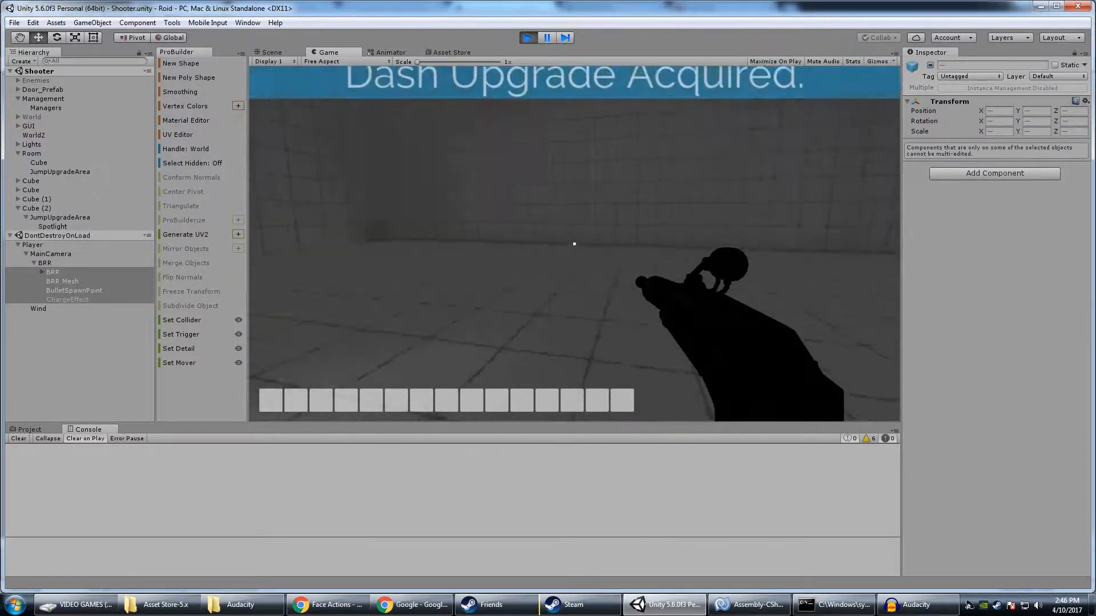
Walk around the dash upgrade room in the running game, inspecting its walls and doorways
key(w)
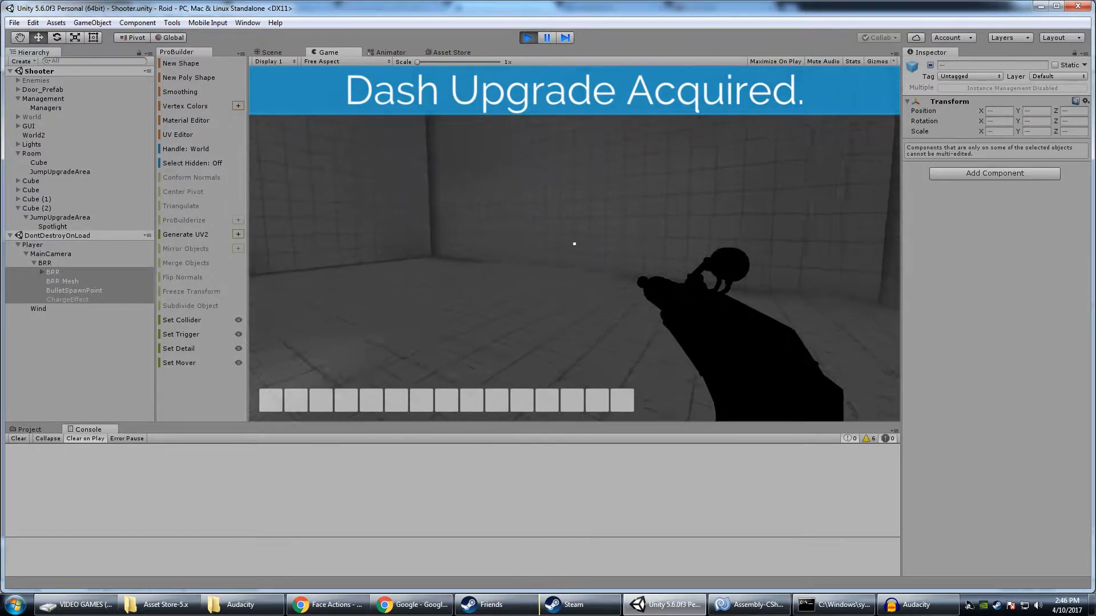
key(w)
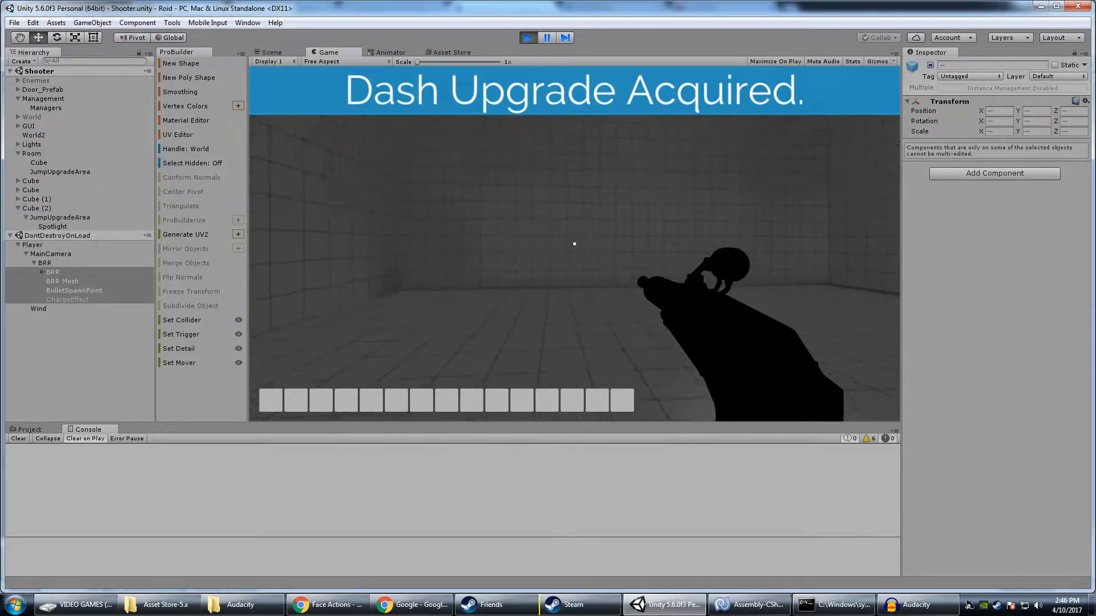
key(w)
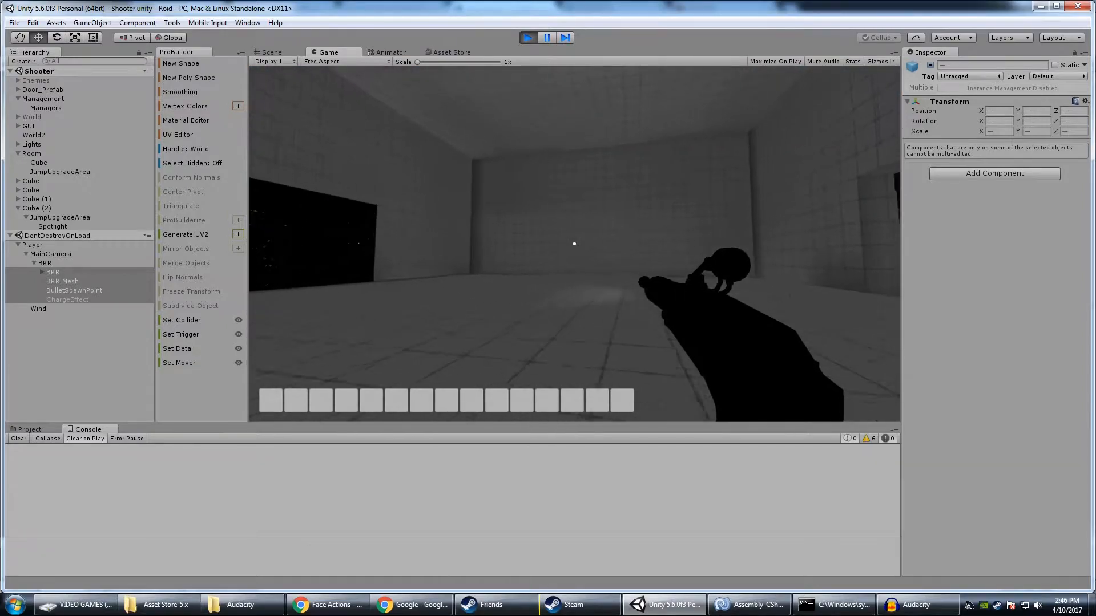
key(w)
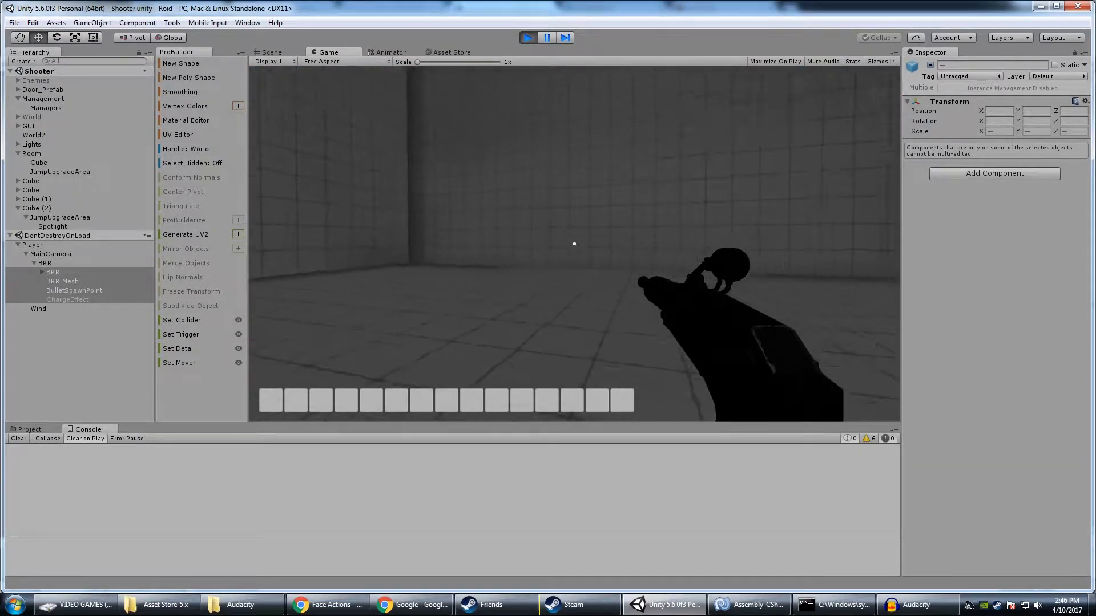
key(w)
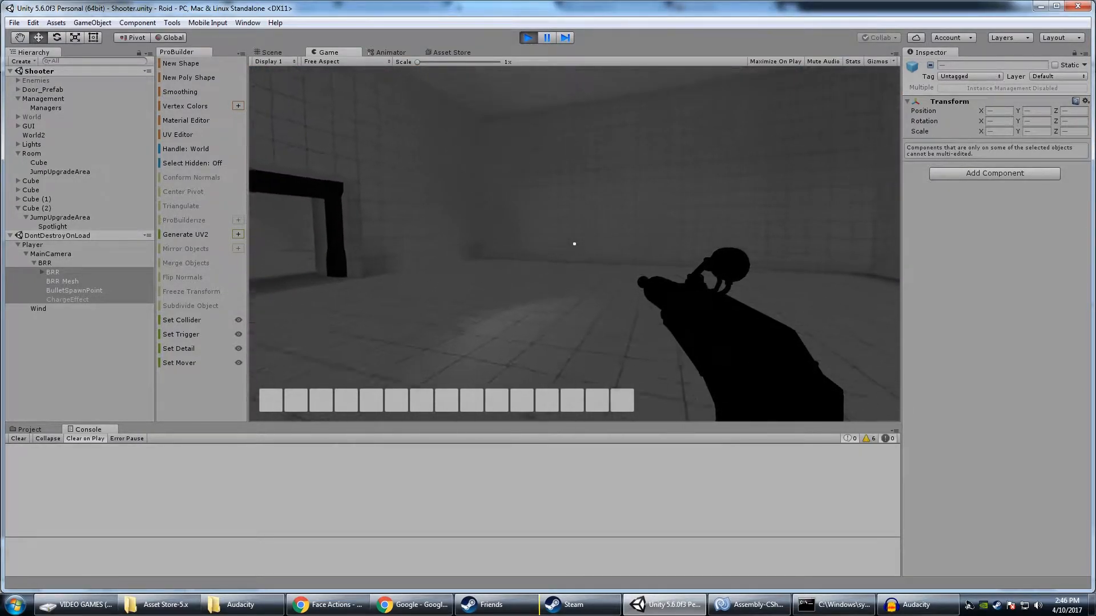
key(w)
key(w)
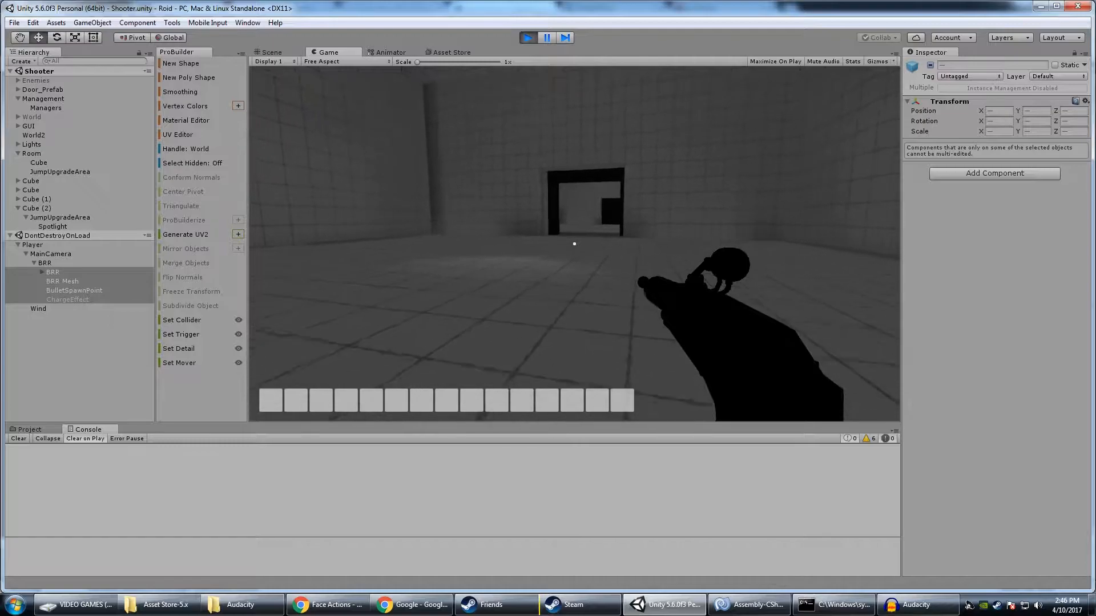
Test-fire the gun towards the open doorway of the dash upgrade room
click(575, 243)
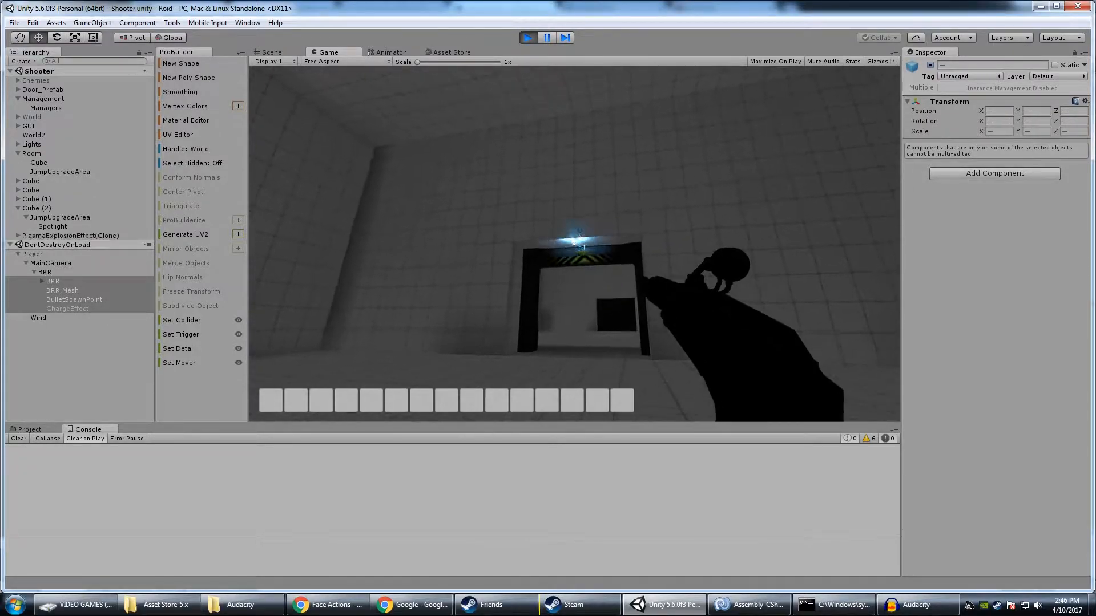
key(w)
click(574, 244)
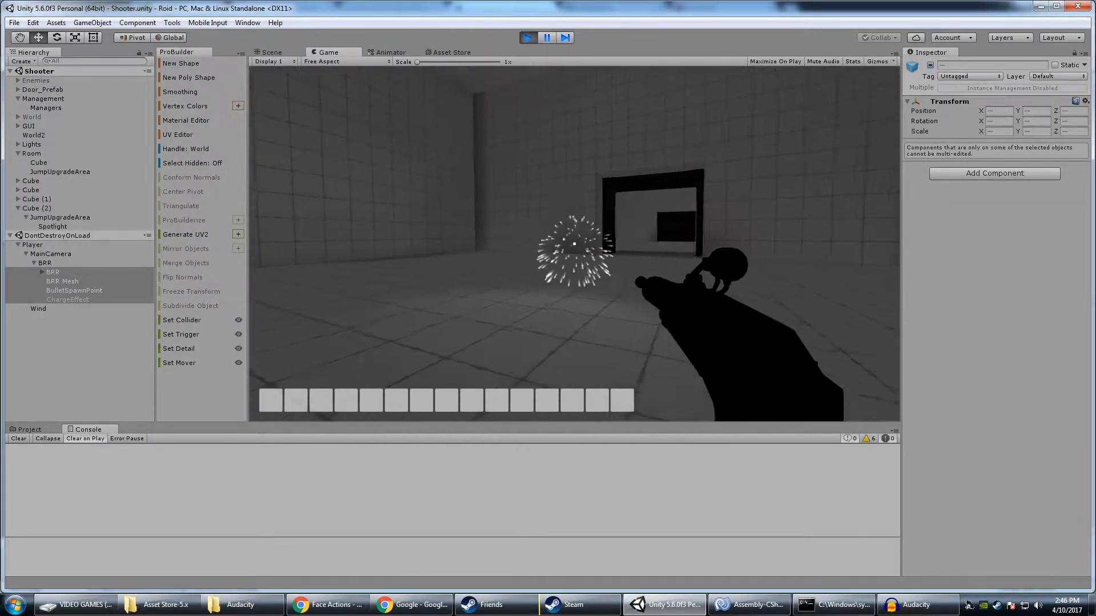
Test the dash ability by moving back and forth across the room between its doorways
key(shift)
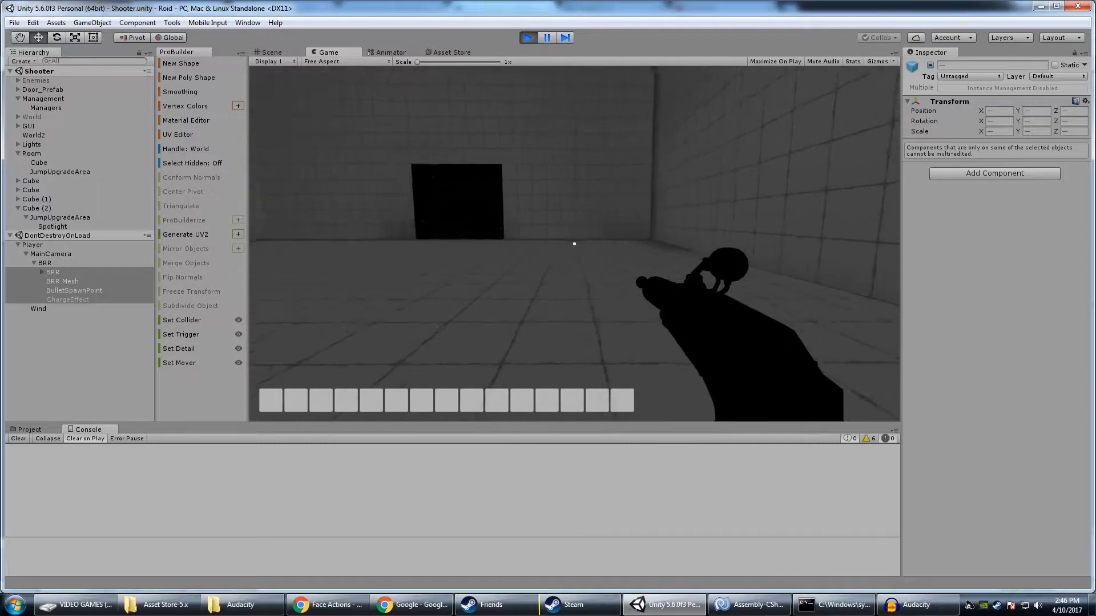
key(shift)
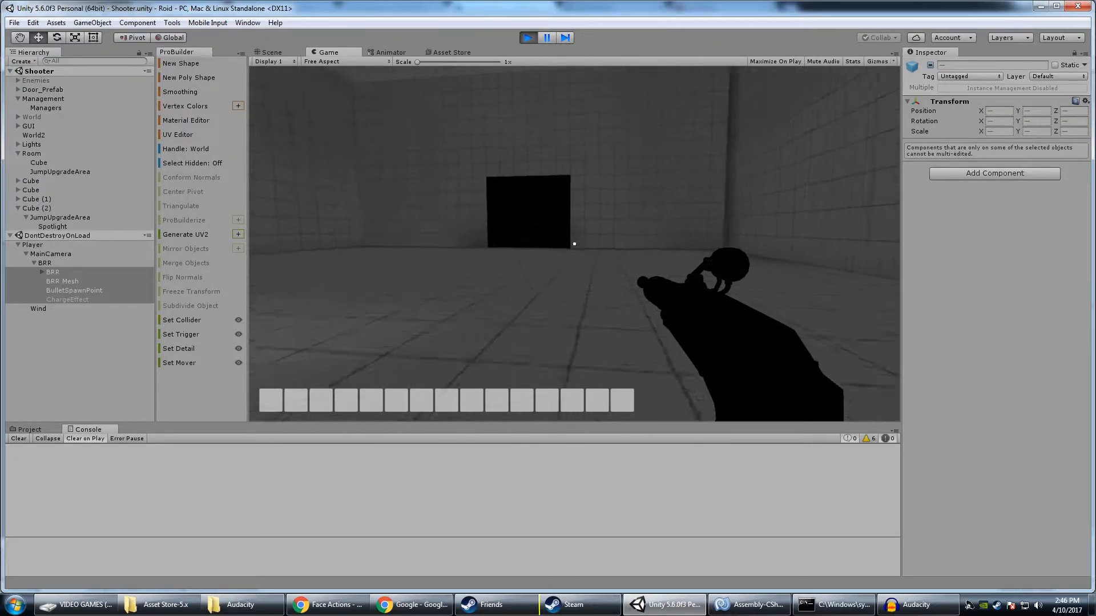
key(w)
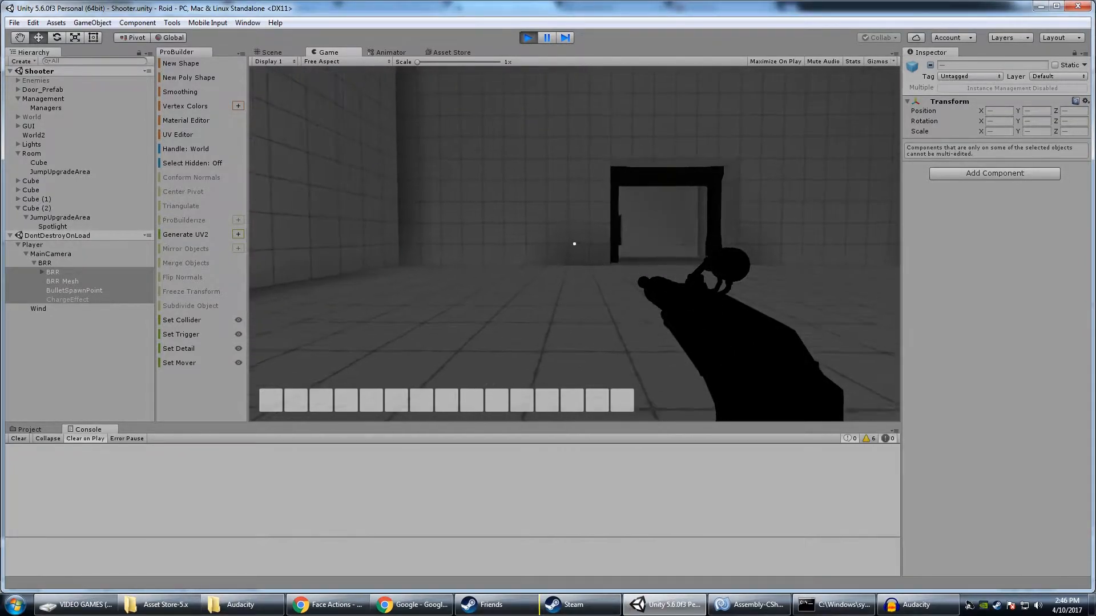
key(w)
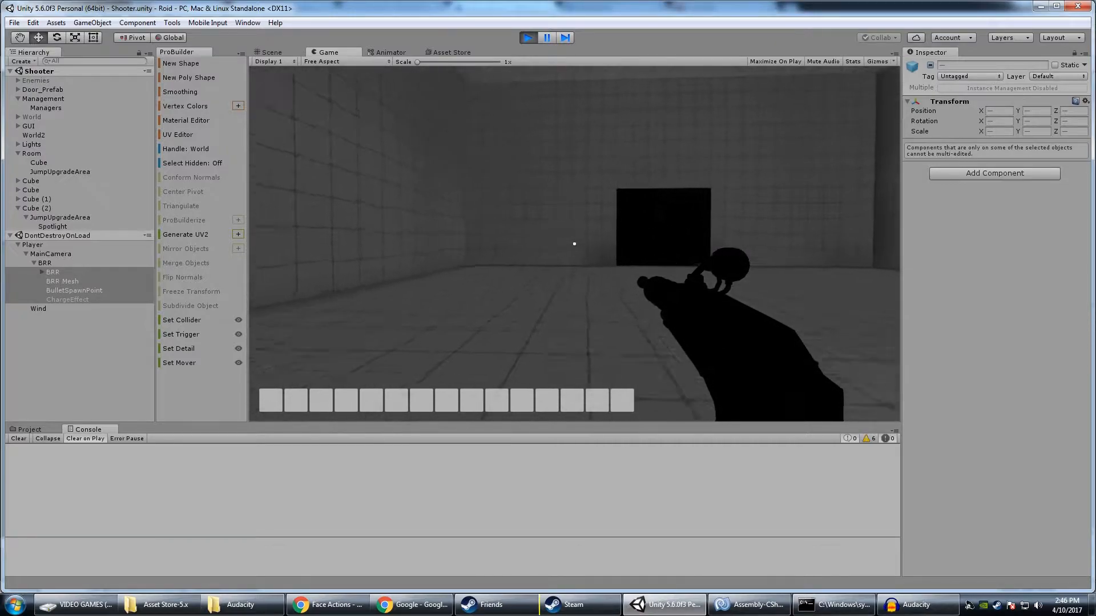
key(w)
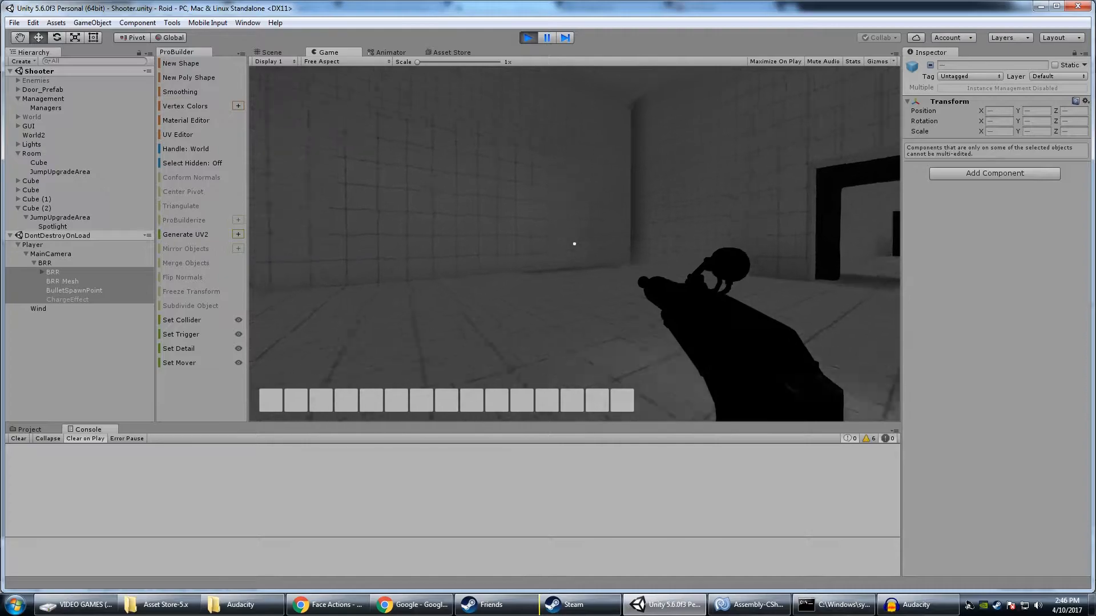
key(s)
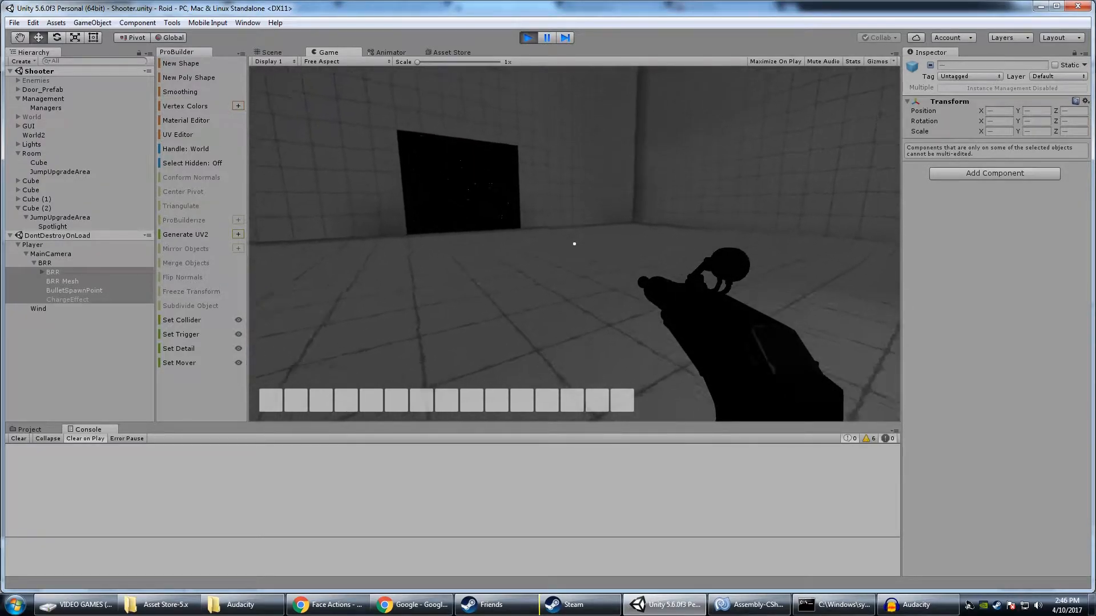
Walk back and forth through the room in the running game, checking the framed doorway and the dark exit opening
key(w)
key(s)
key(d)
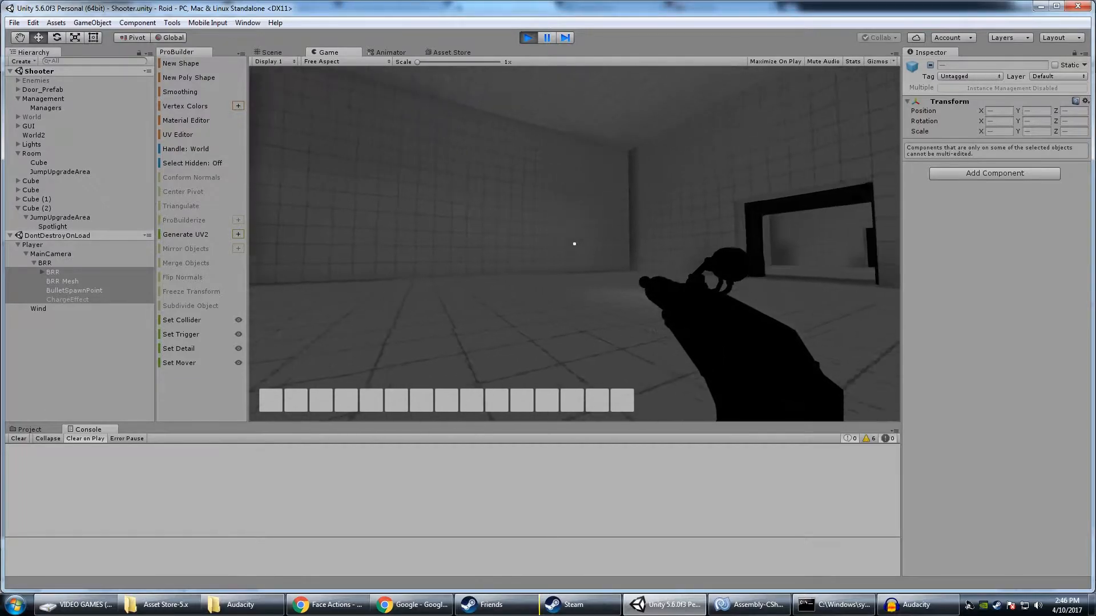
key(w)
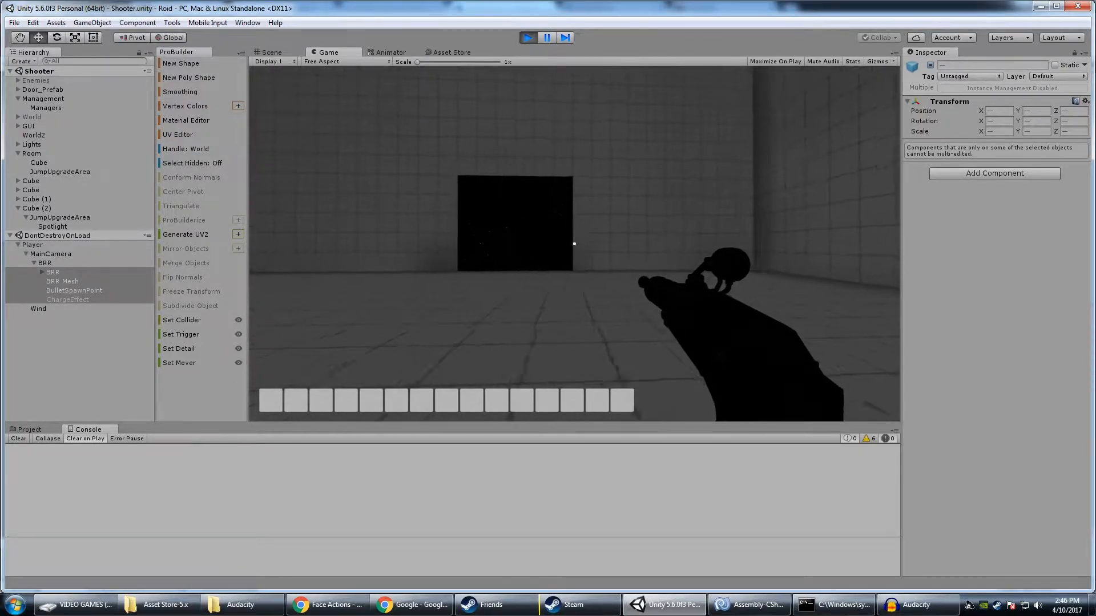
key(w)
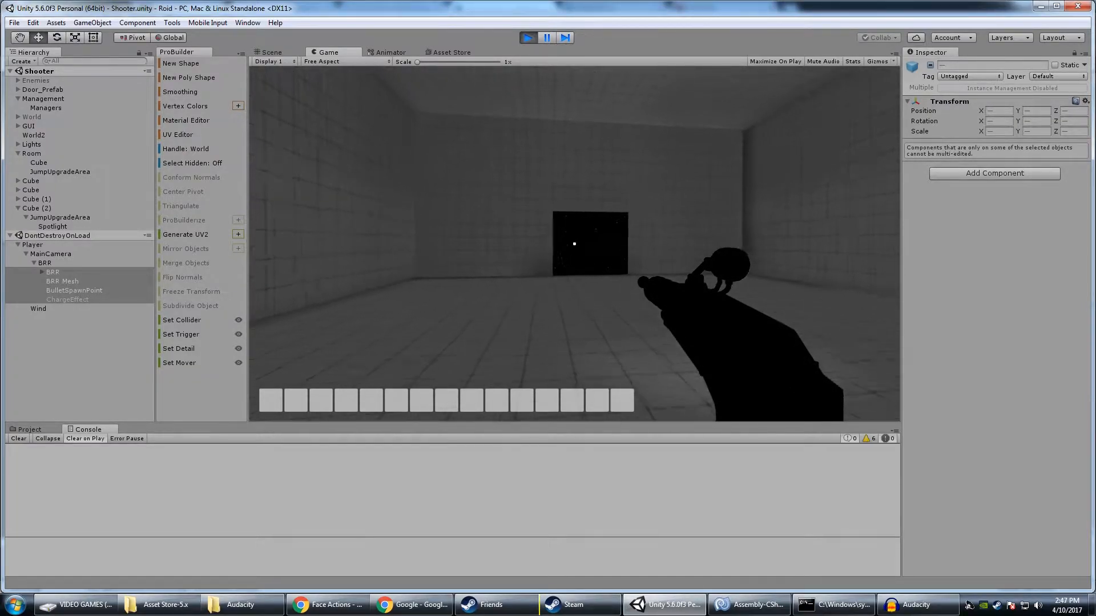
key(w)
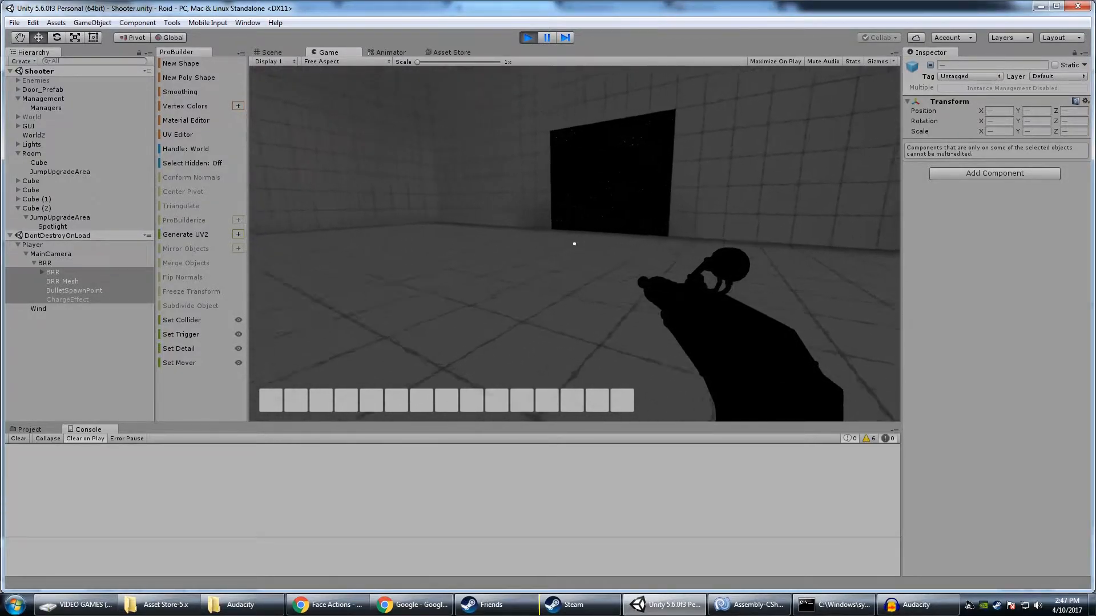
key(w)
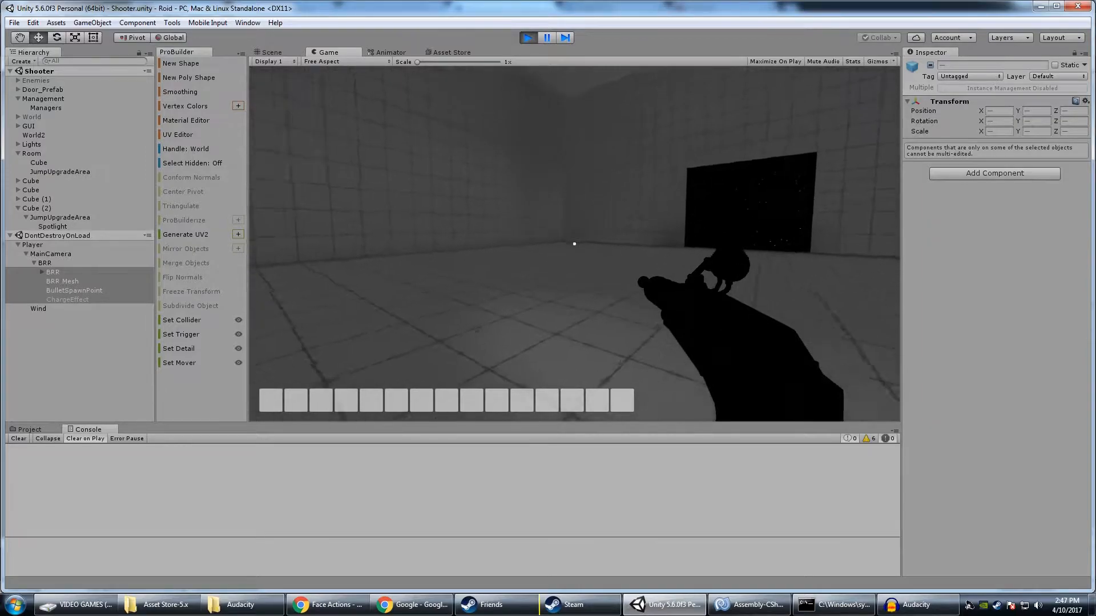
Test-fire a series of charged plasma shots at the walls and doorways around the room
click(574, 243)
click(574, 243)
click(574, 244)
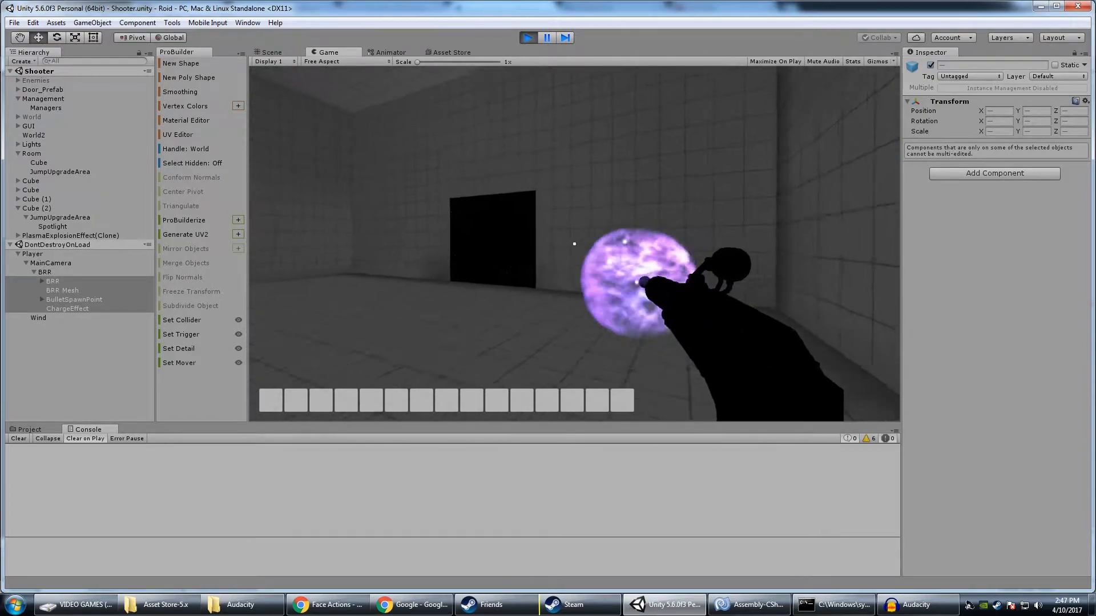
click(574, 244)
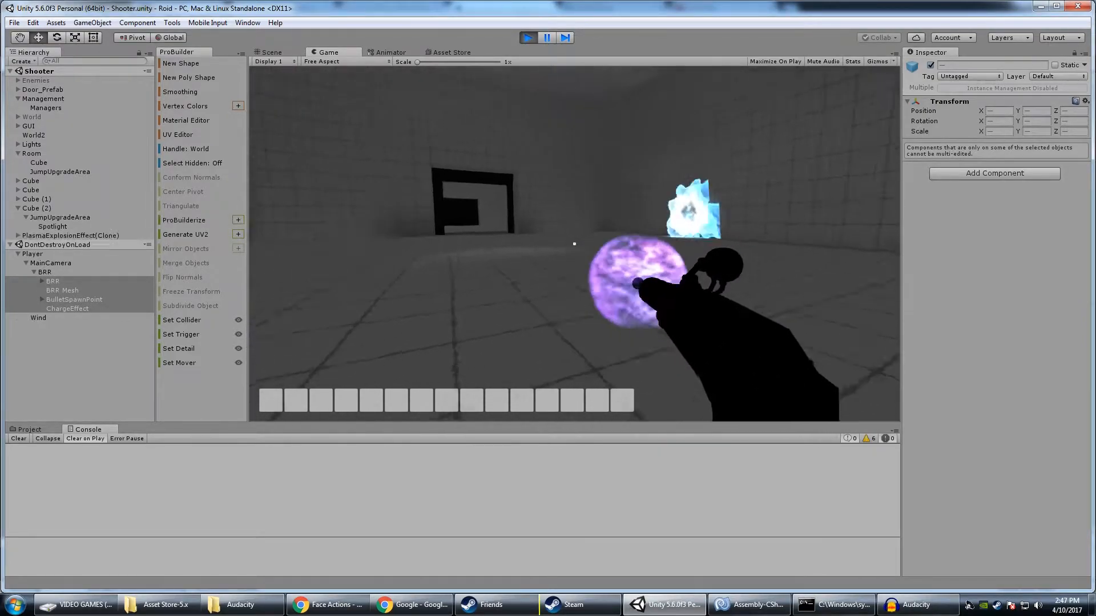
click(575, 243)
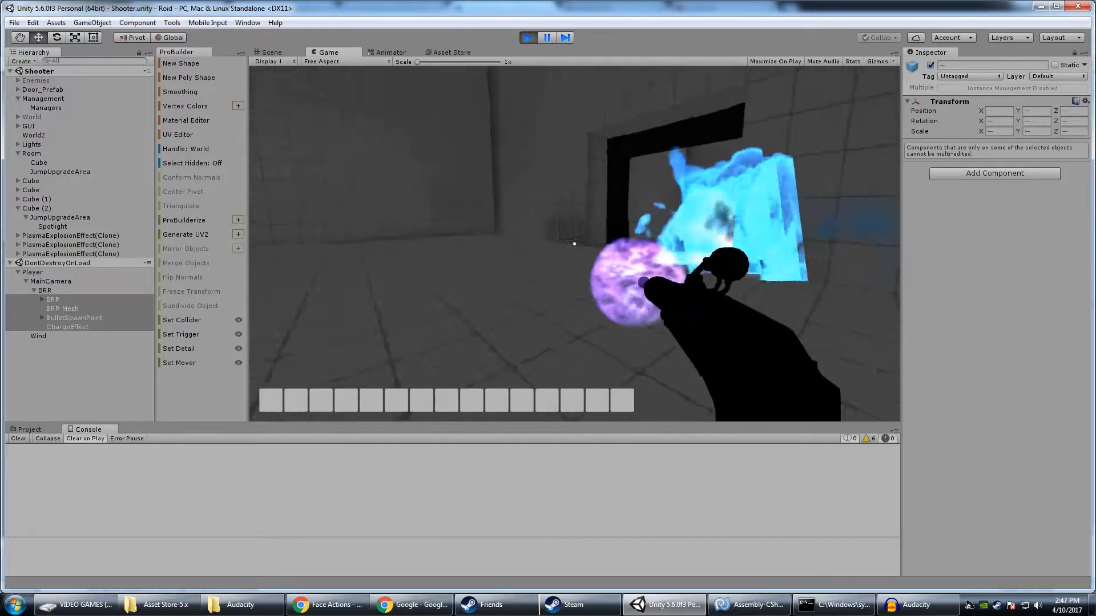
click(574, 243)
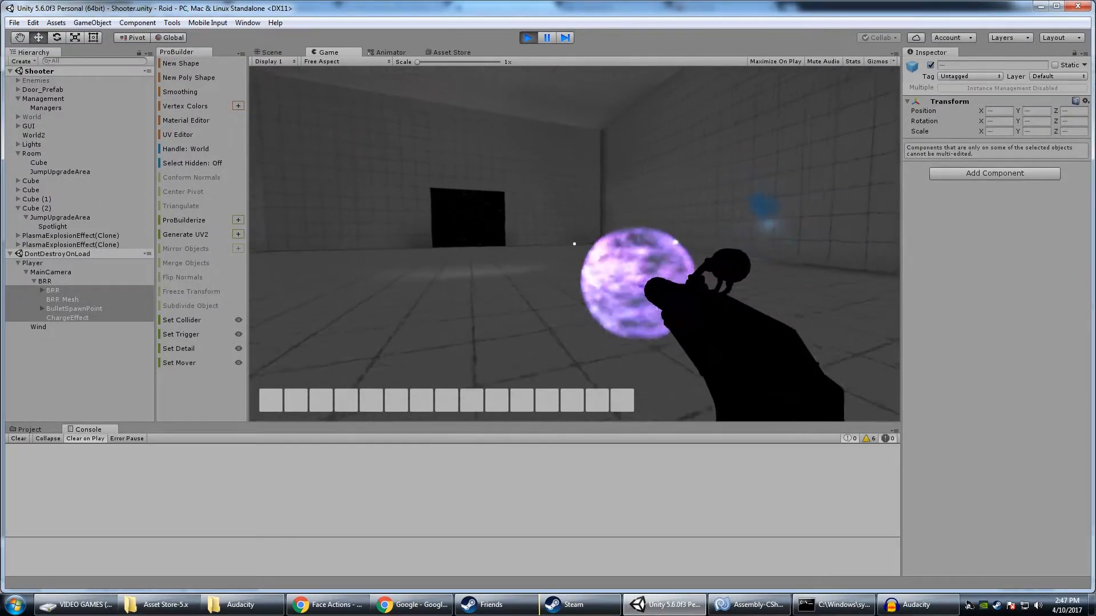
Move around the room with a charged shot and fire plasma towards the framed doorway
key(w)
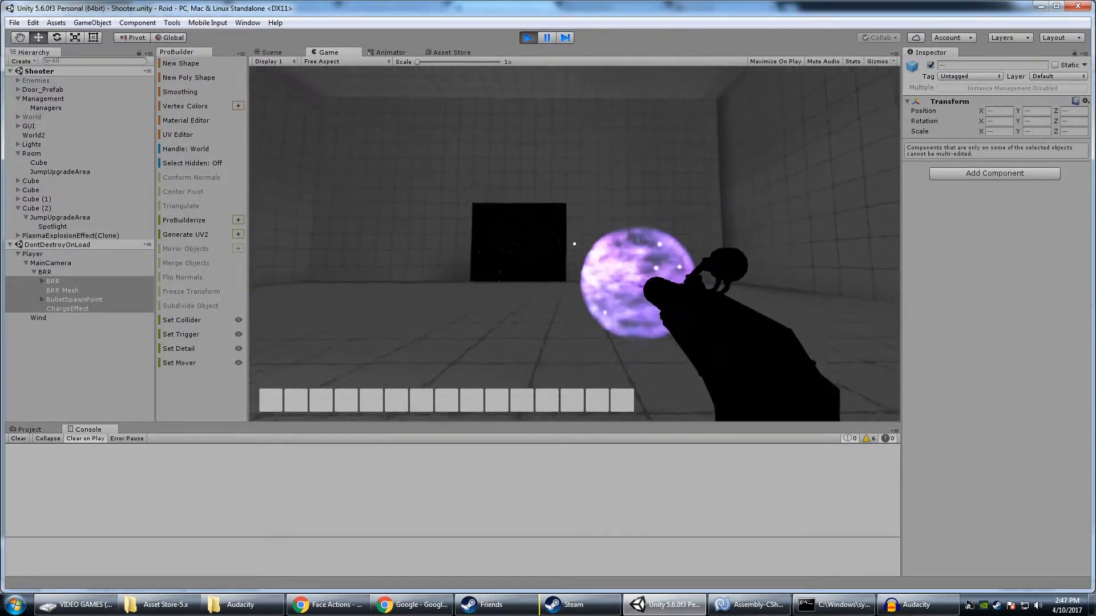
key(s)
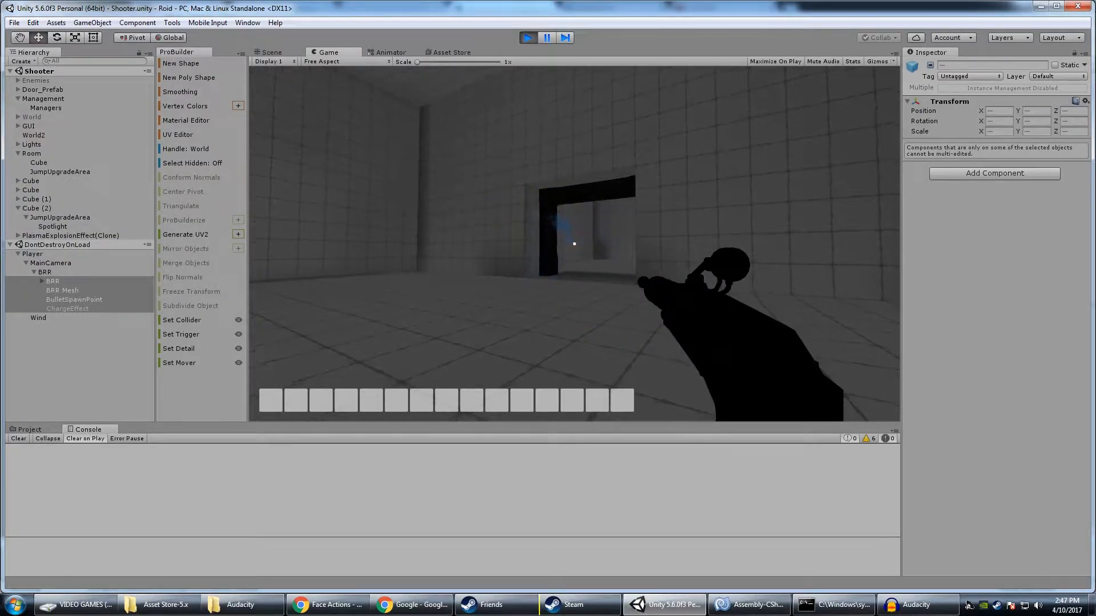
click(574, 244)
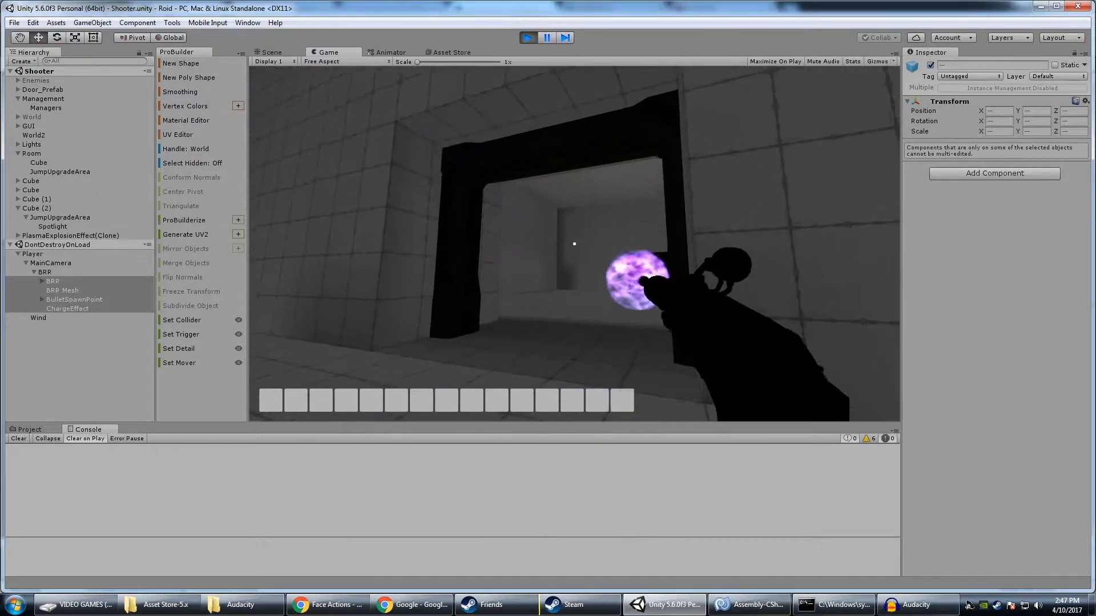
click(574, 244)
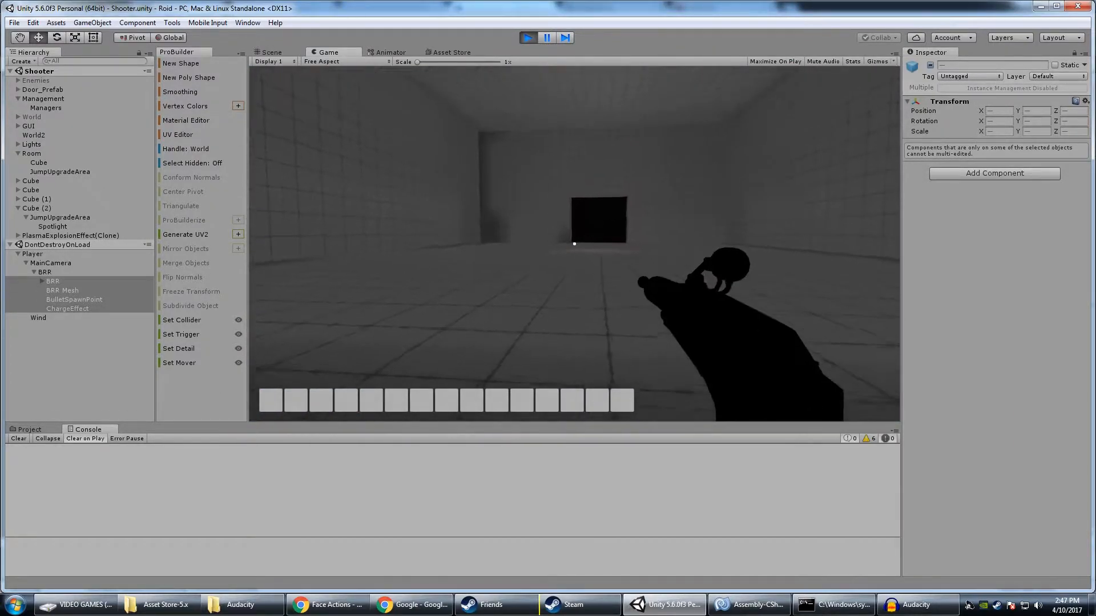
click(574, 244)
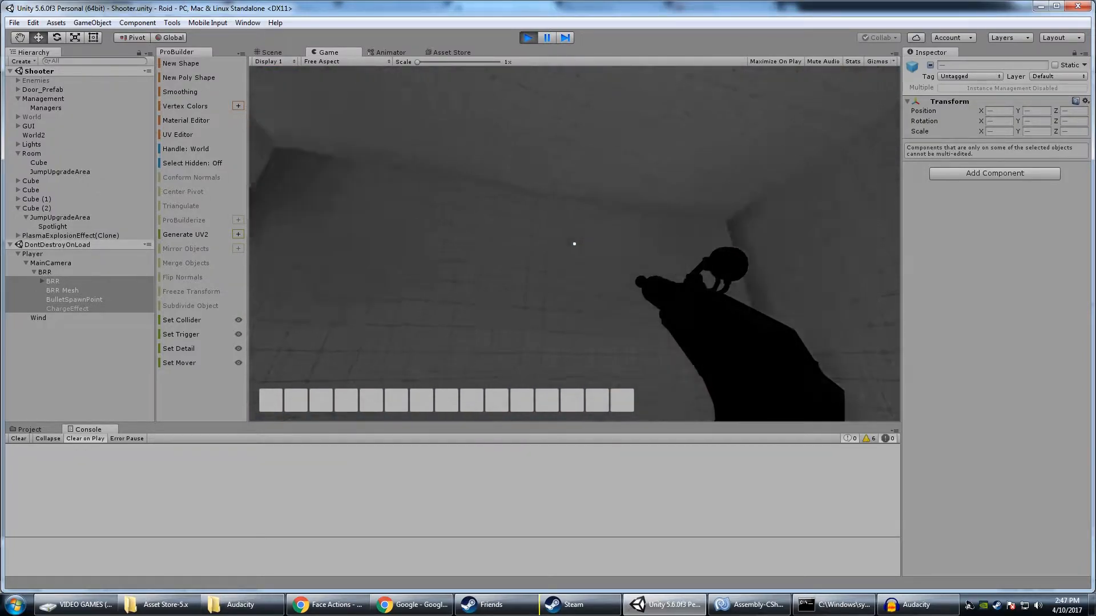
Walk up to the framed doorway, test-fire a charged shot in front of it and pass towards the adjoining room
key(w)
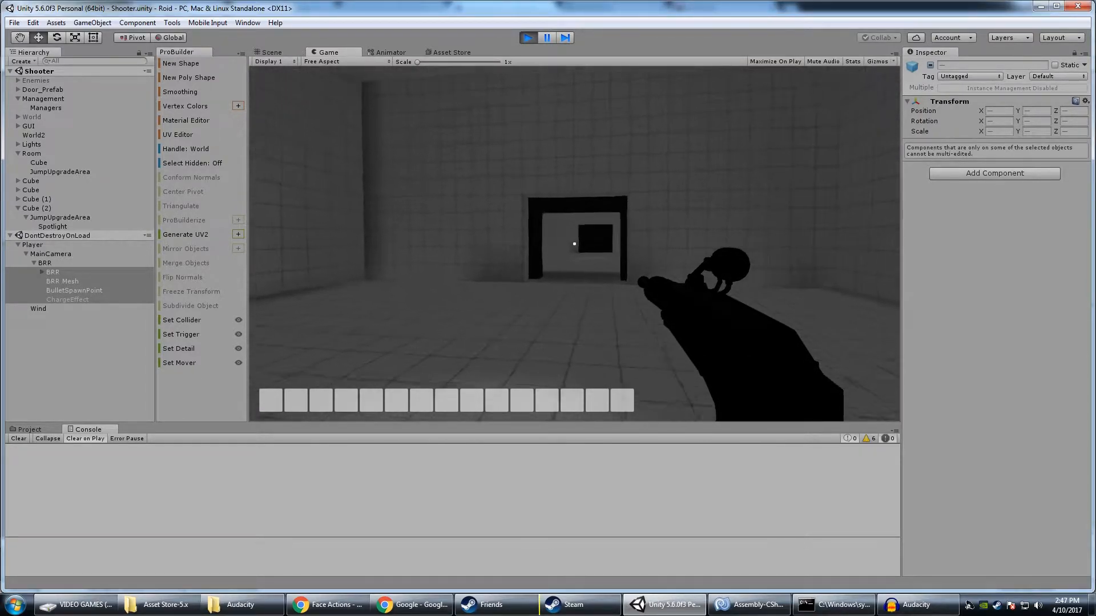
key(w)
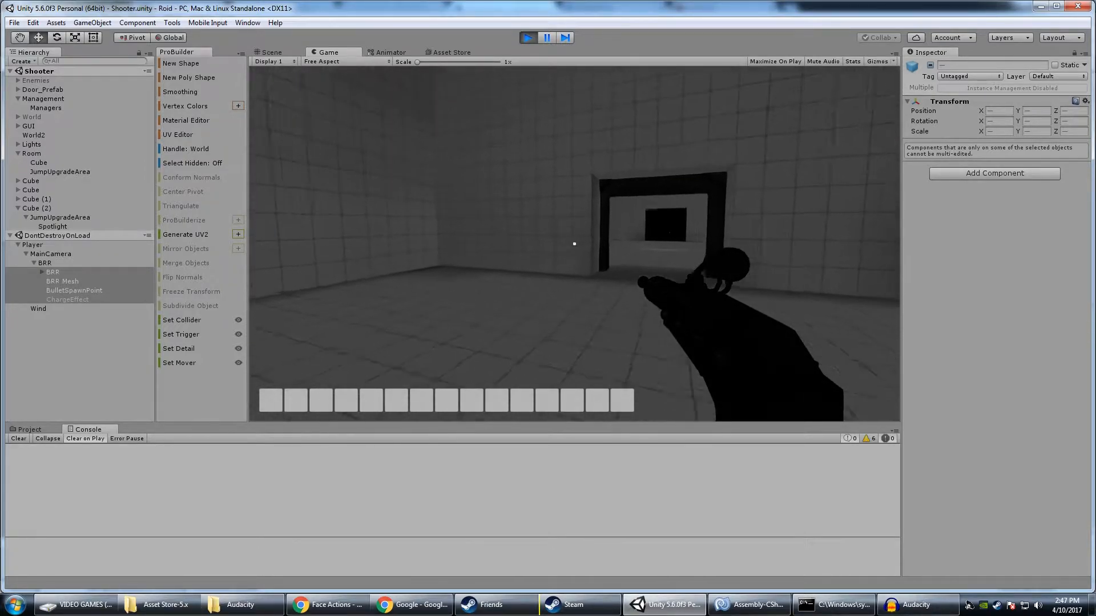
key(w)
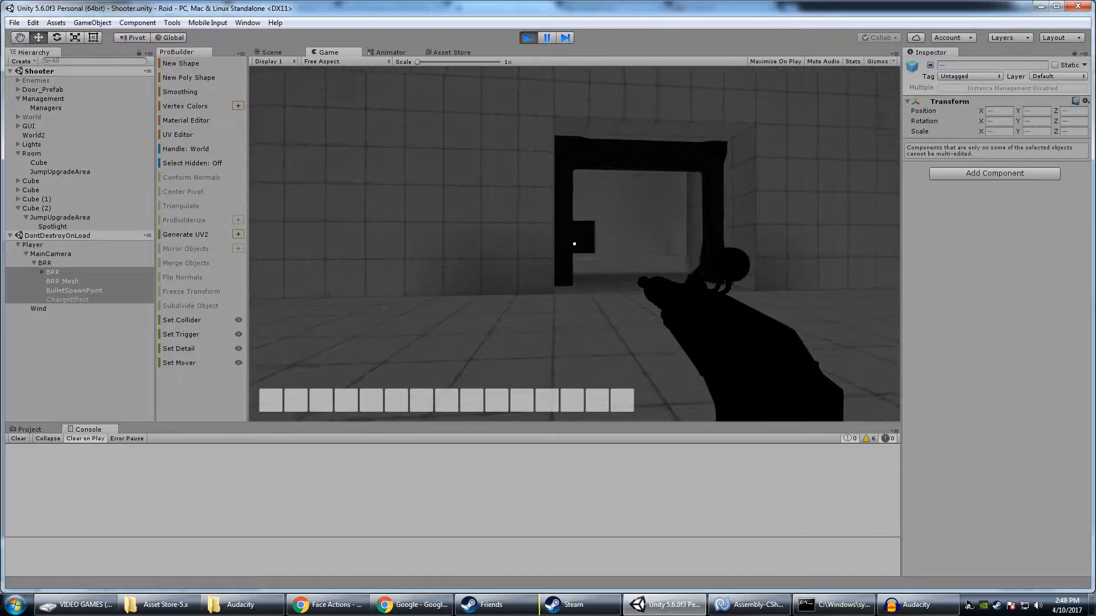
key(w)
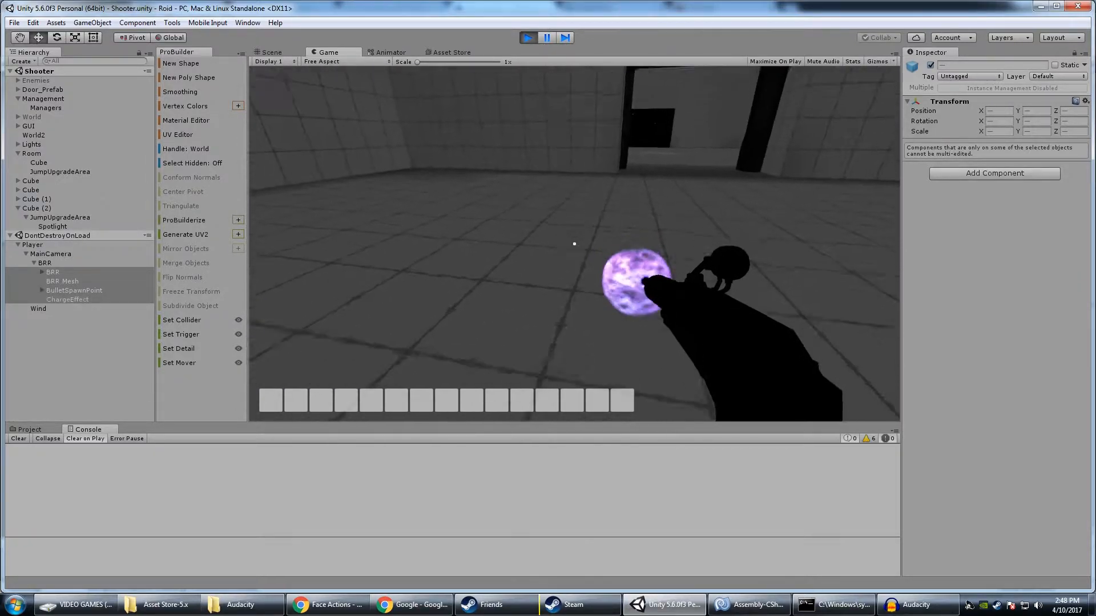
click(574, 243)
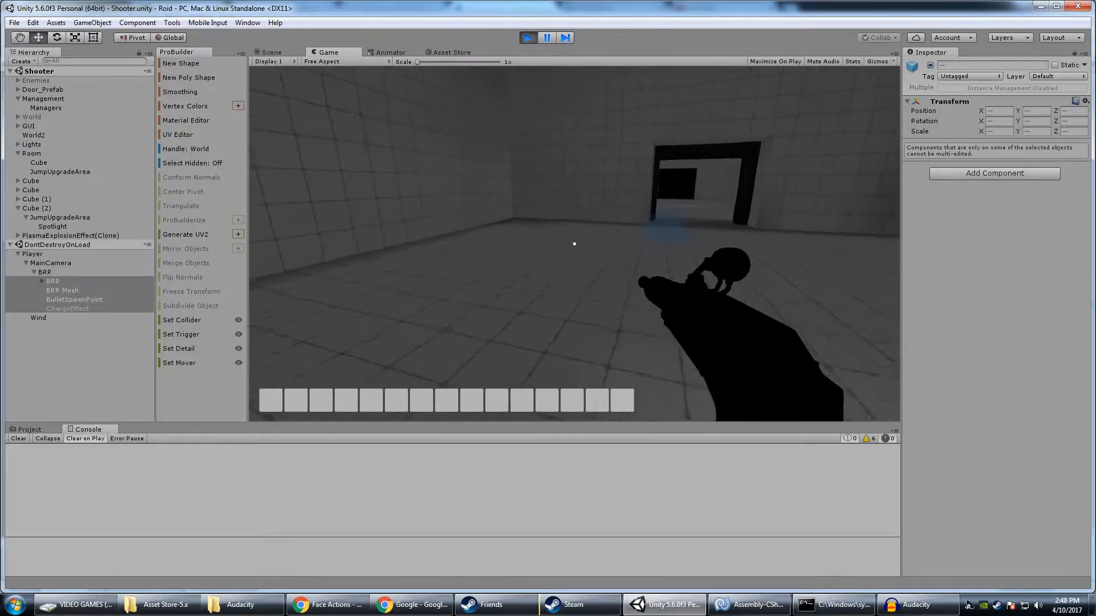
key(w)
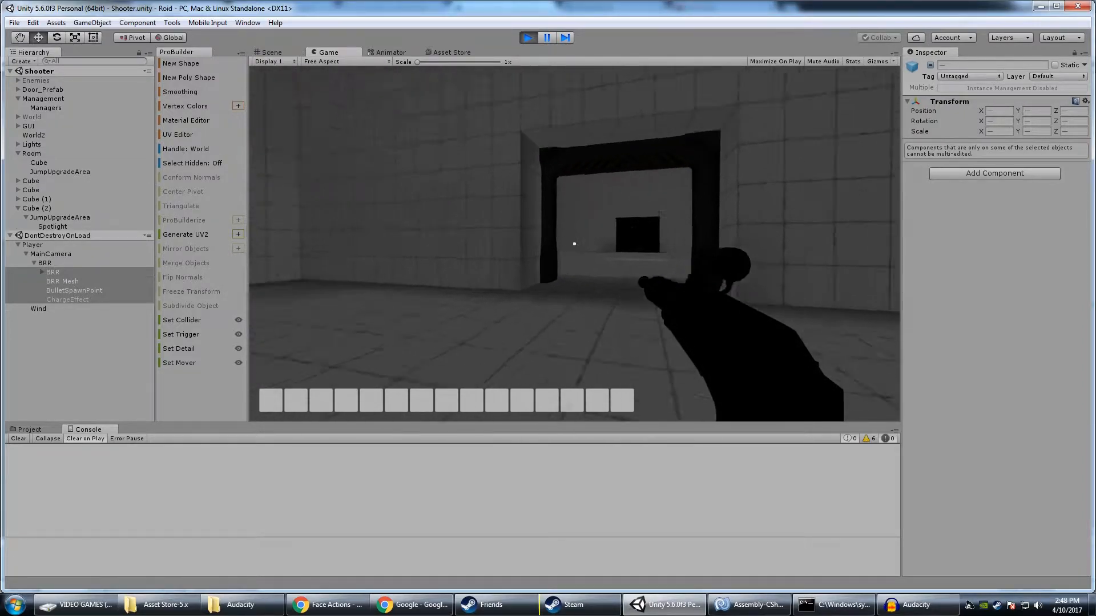
key(w)
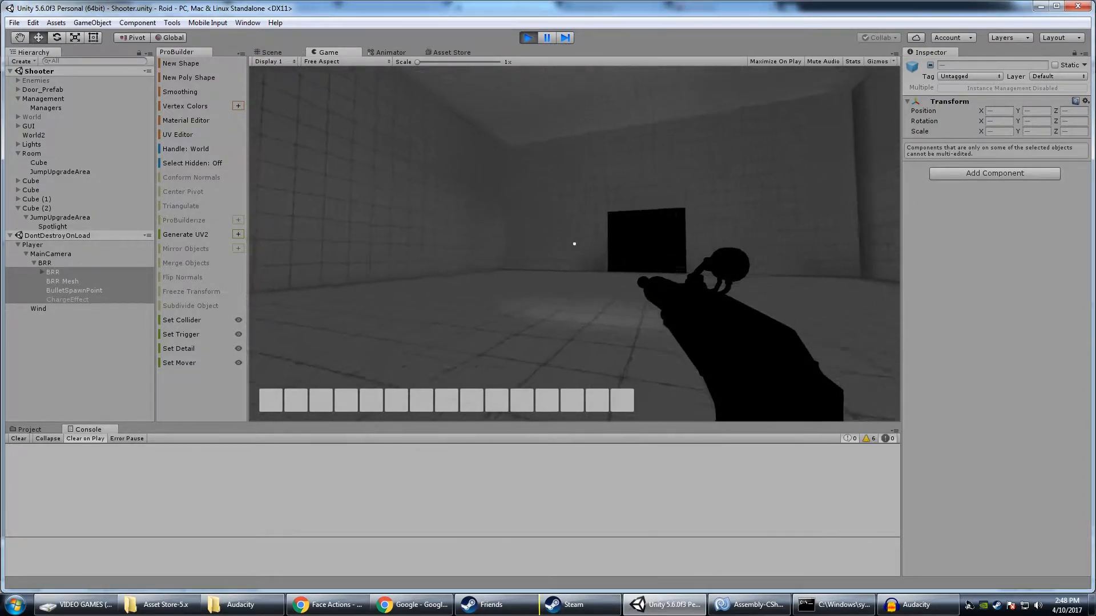
Play-test moving between the two adjoining rooms, going repeatedly through the framed doorway and firing one shot
click(574, 244)
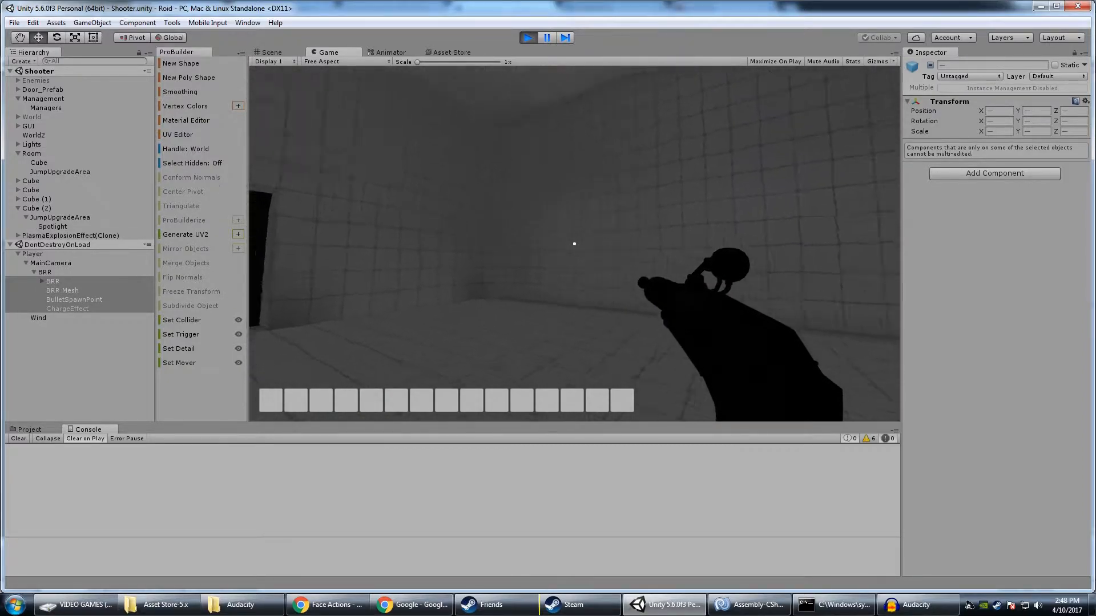
key(w)
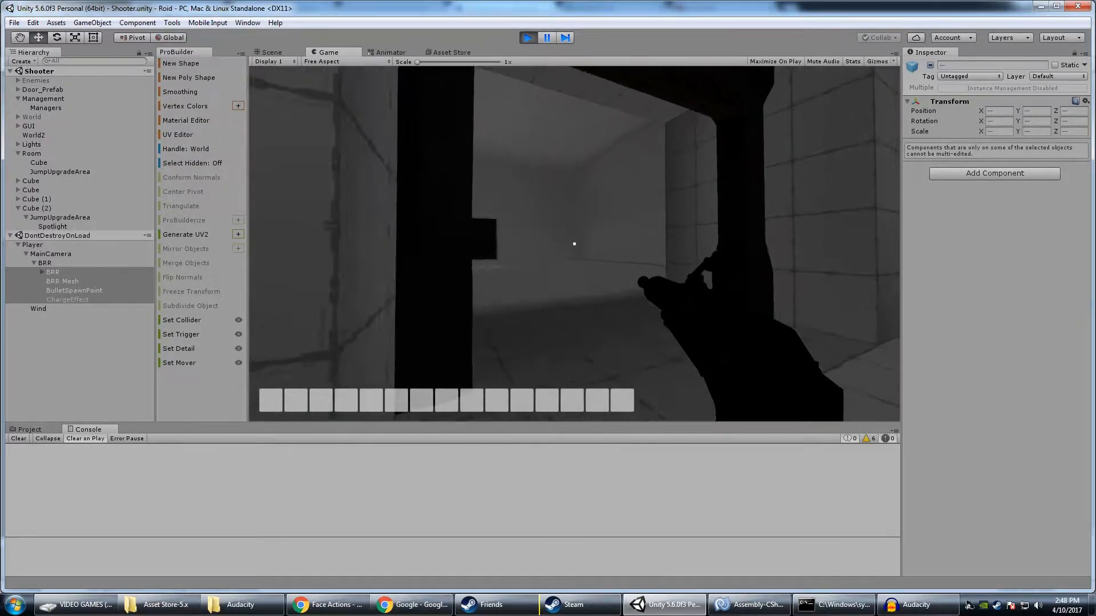
key(w)
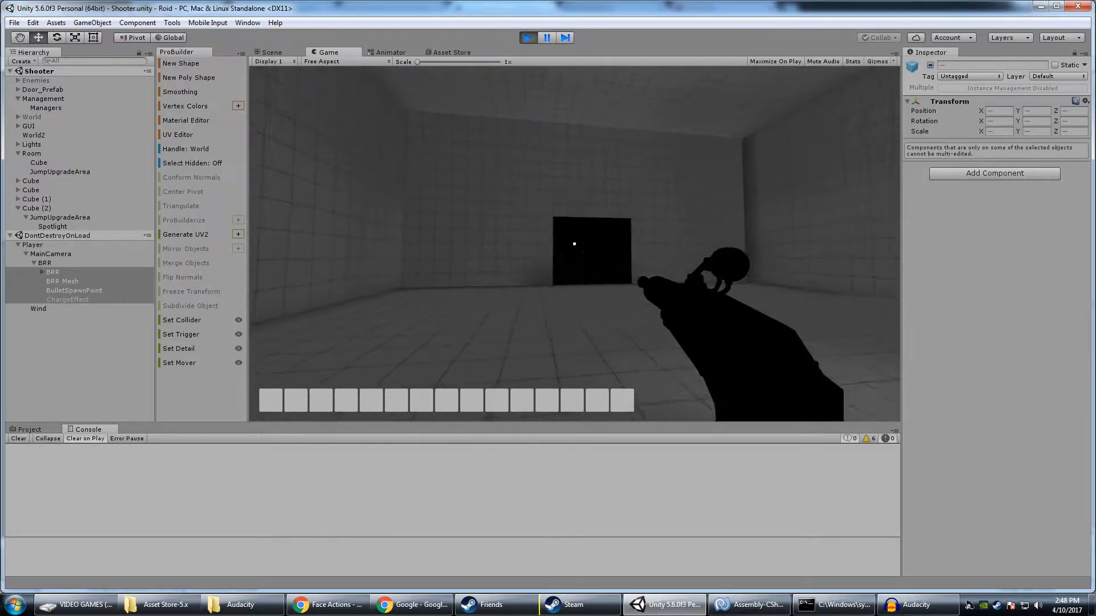
key(w)
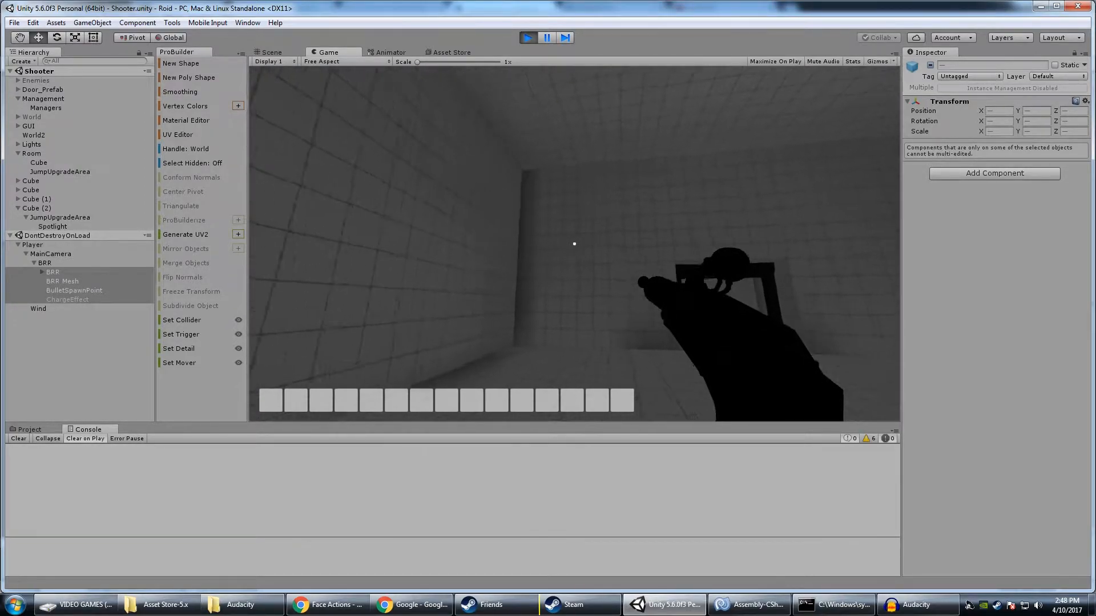
key(w)
key(w)
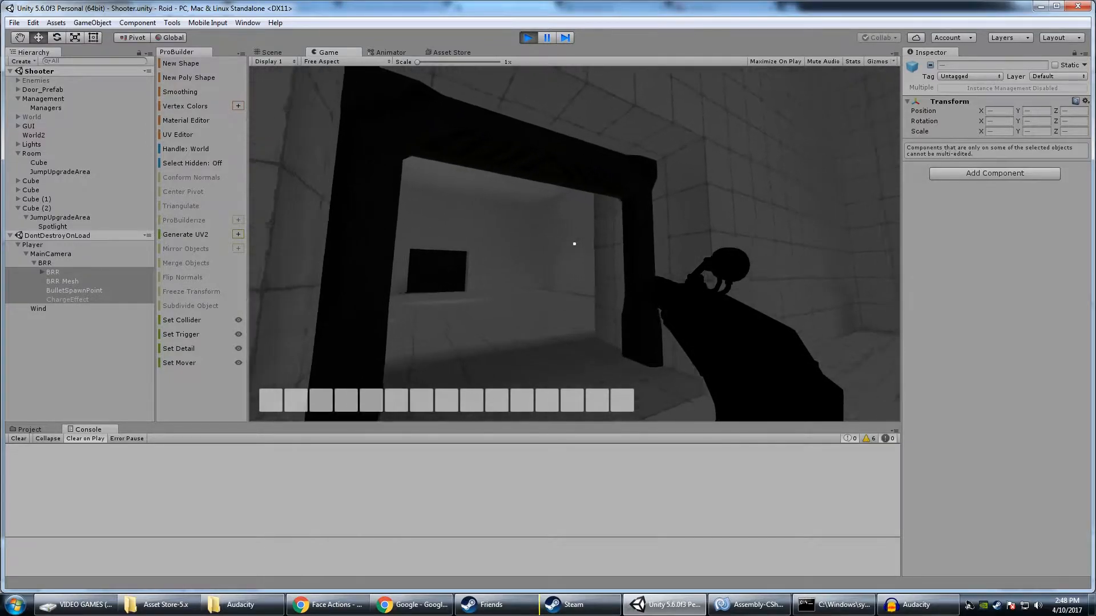
key(w)
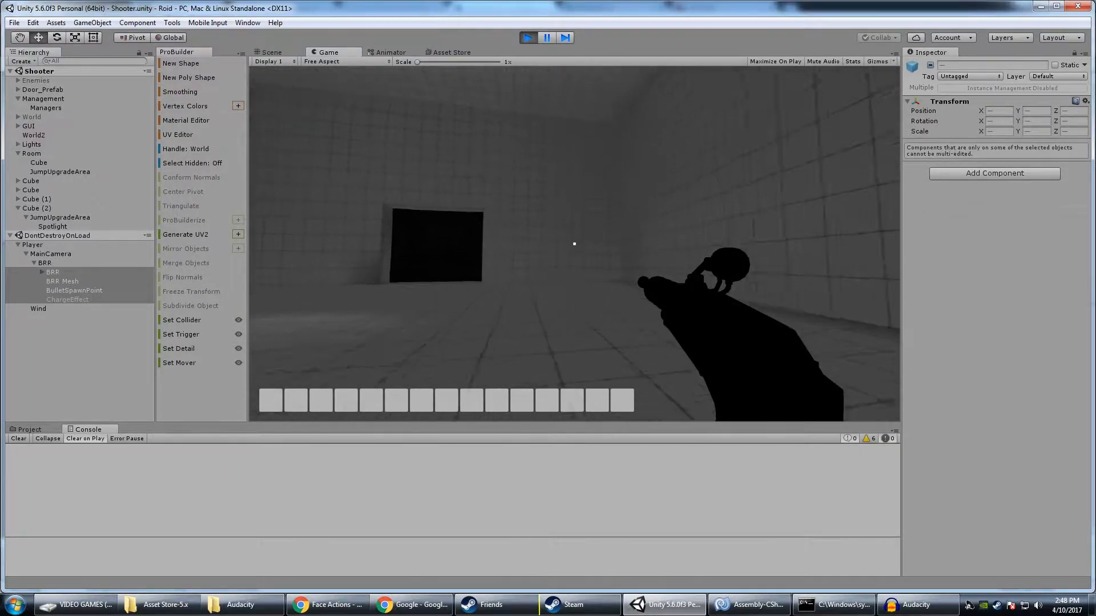
key(w)
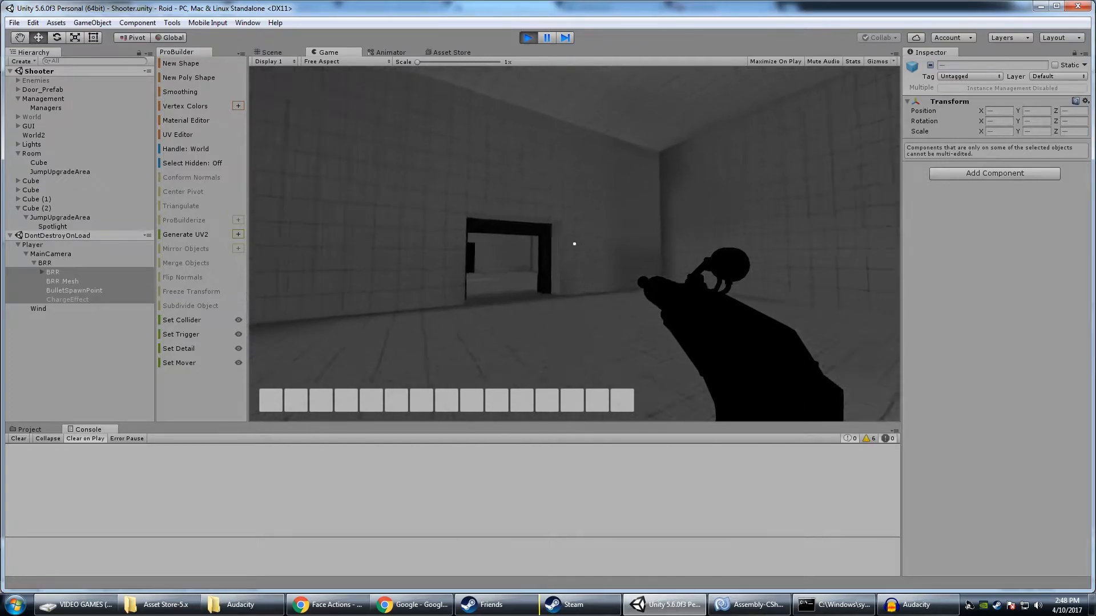
key(w)
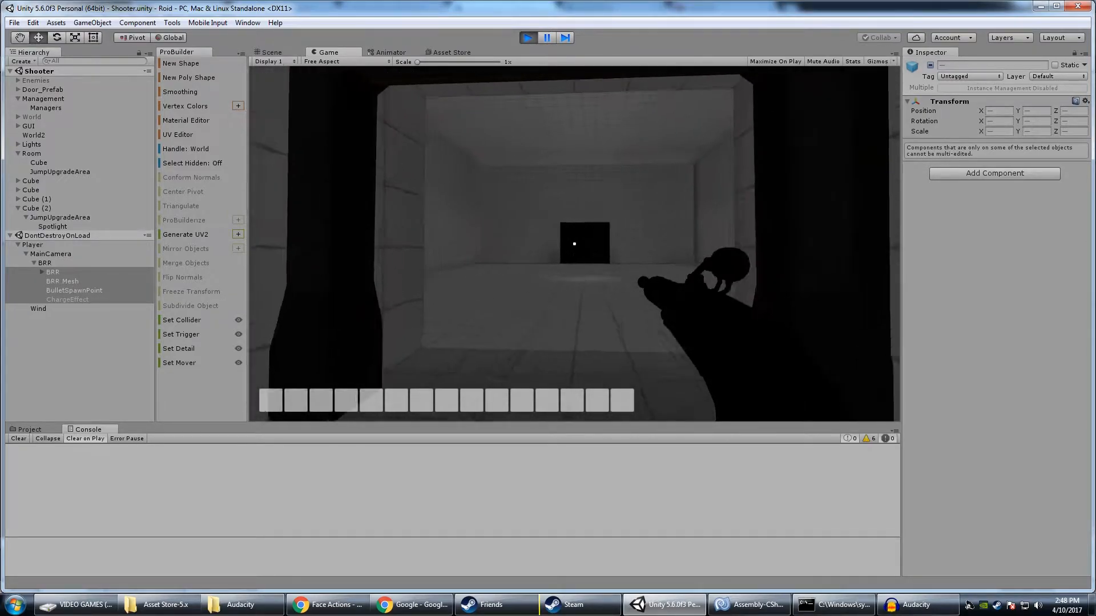
key(w)
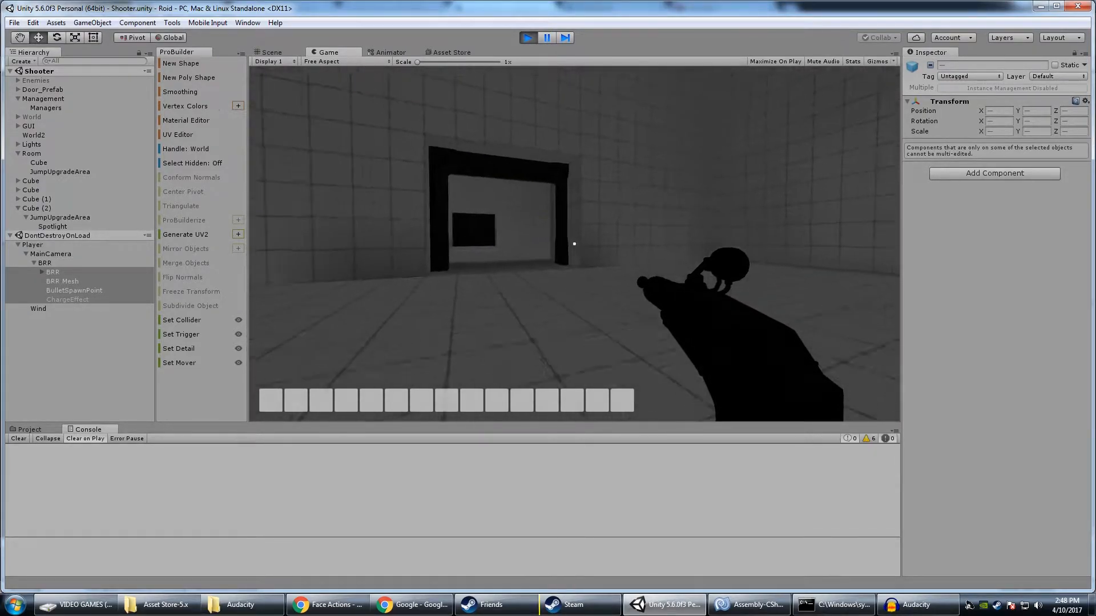
Stop the play test and fly the Scene view towards the stairs and the room with the red bomb model
click(532, 42)
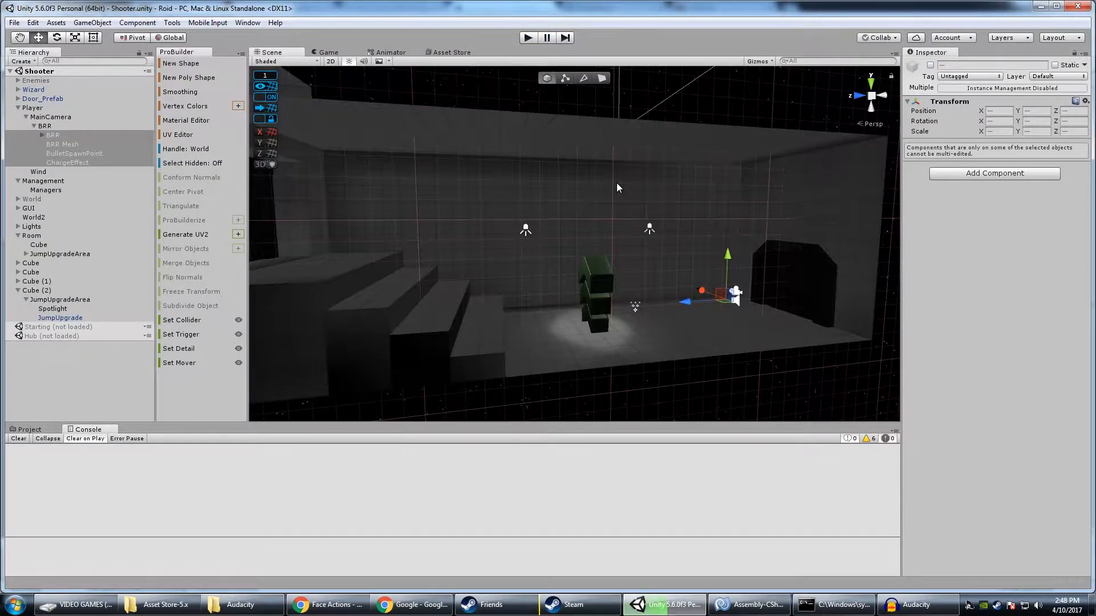
right_drag(616, 184, 507, 166)
key(s)
right_drag(654, 171, 500, 239)
key(w)
key(s)
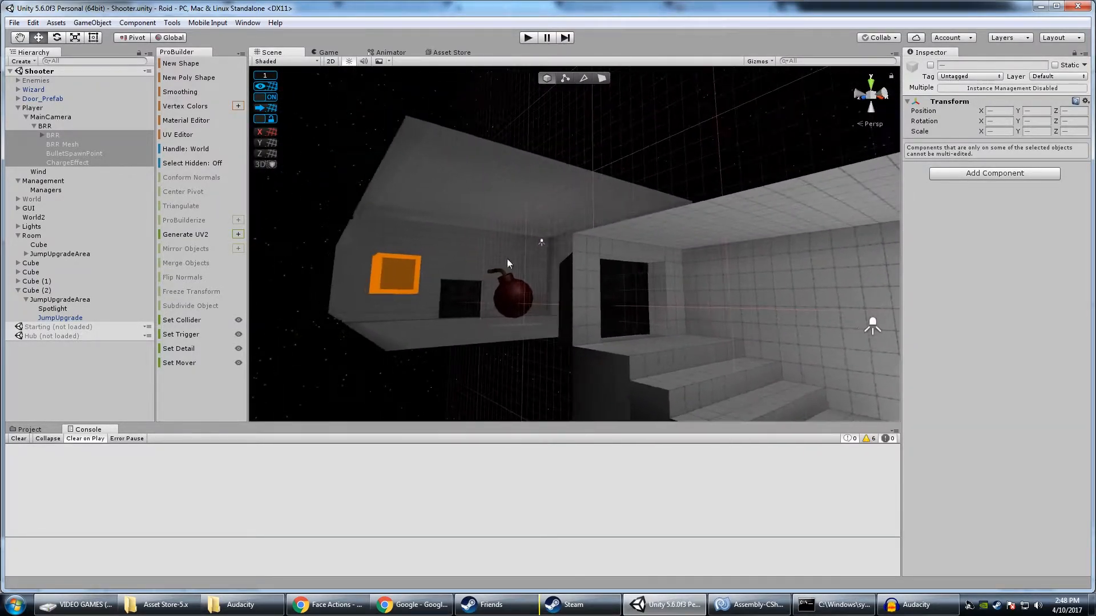
Examine the orange-outlined cube, the bomb model and the side-by-side layout of the two upgrade rooms in the Scene view
right_drag(488, 309, 573, 303)
key(a)
key(w)
key(s)
key(w)
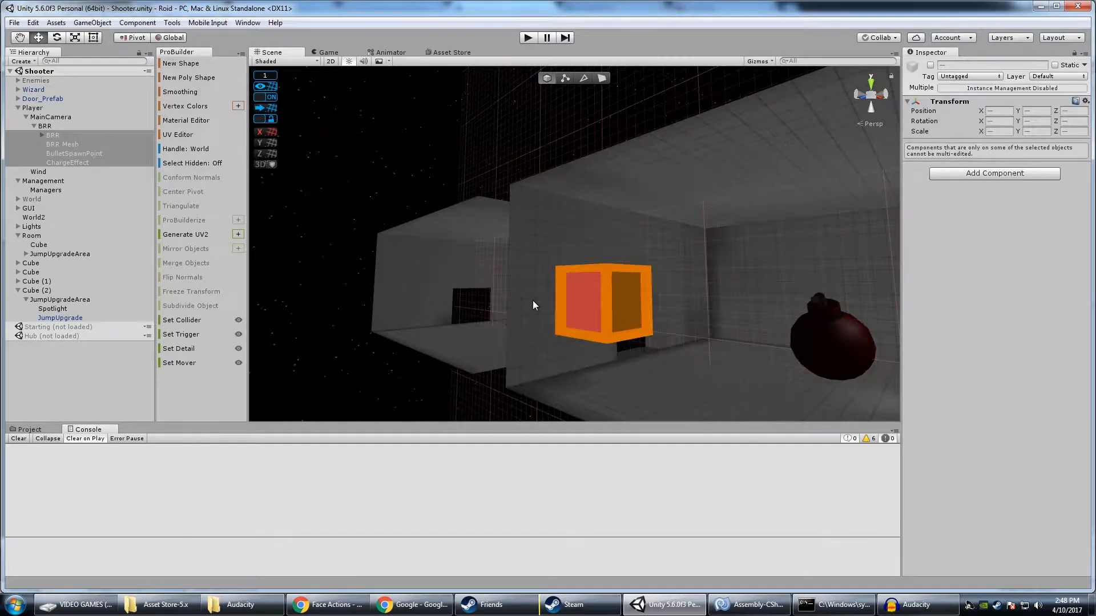
right_drag(510, 307, 205, 313)
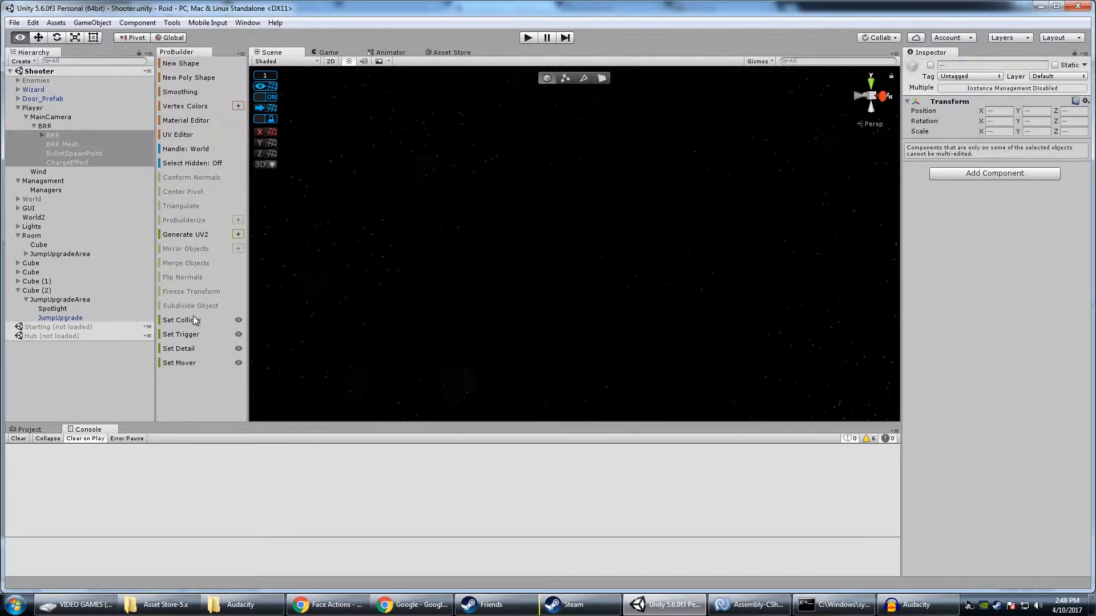
right_drag(934, 307, 474, 297)
key(z)
right_drag(593, 245, 720, 250)
key(z)
key(w)
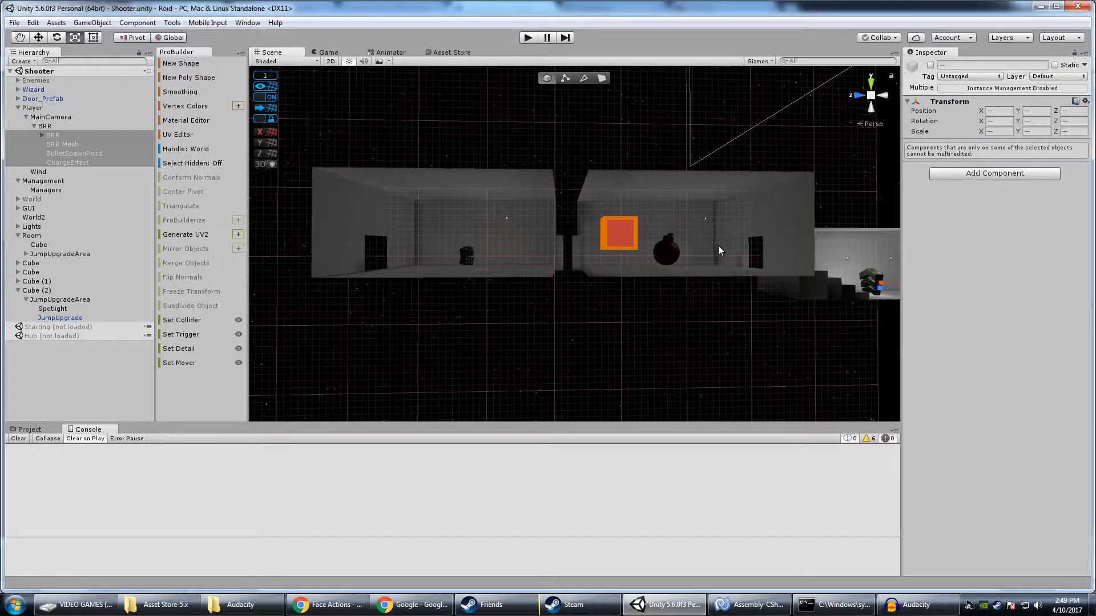
Examine the bomb room from several angles, selecting its enclosing room cube and the door behind the orange cube
right_drag(653, 244, 361, 220)
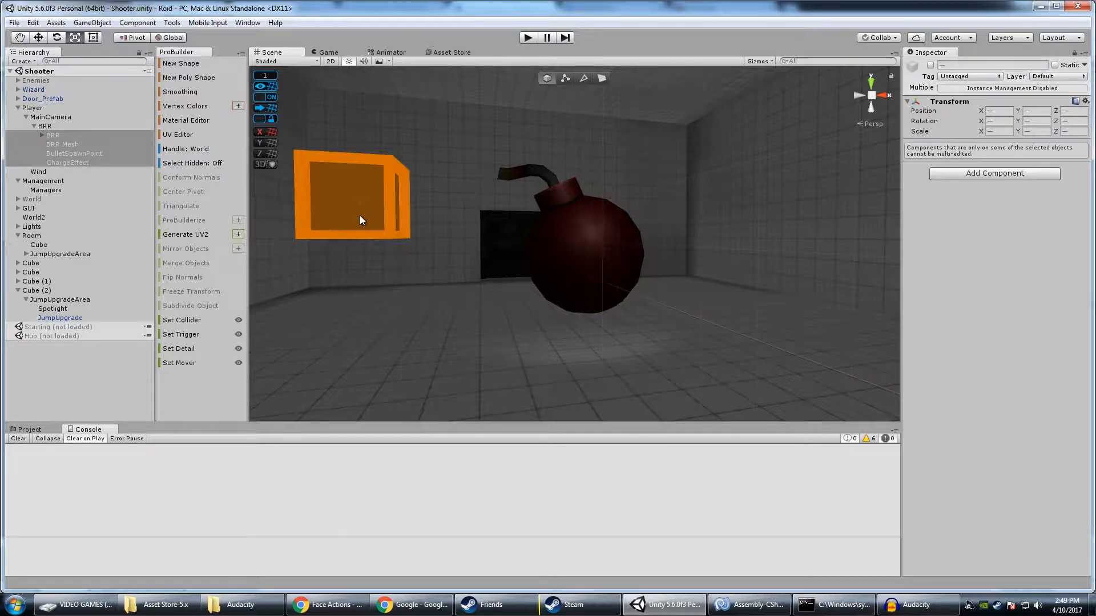
right_drag(360, 220, 622, 137)
click(615, 138)
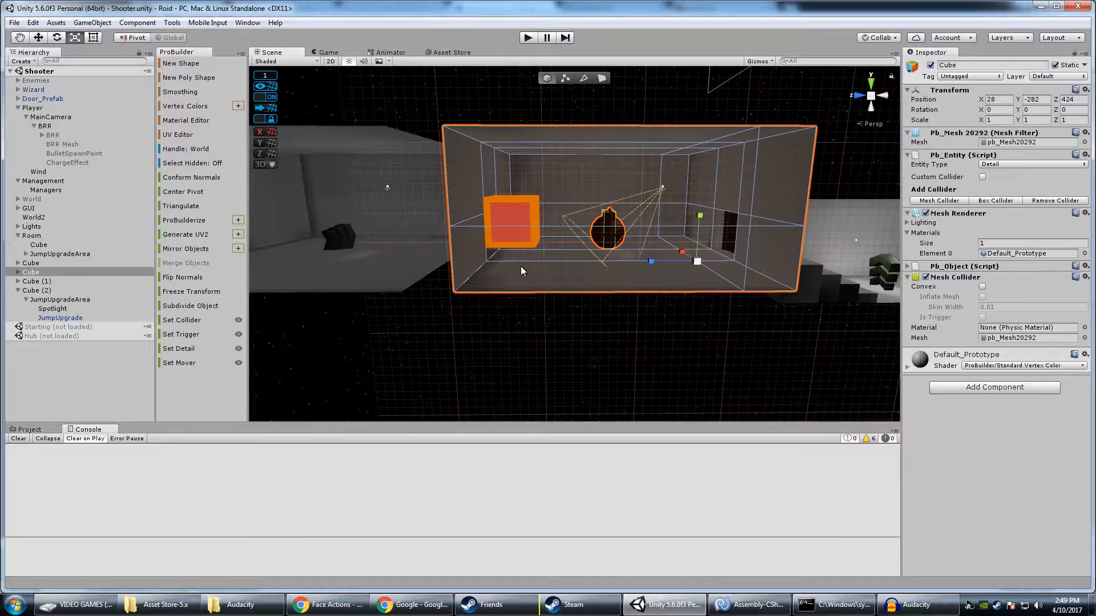
right_drag(618, 247, 597, 155)
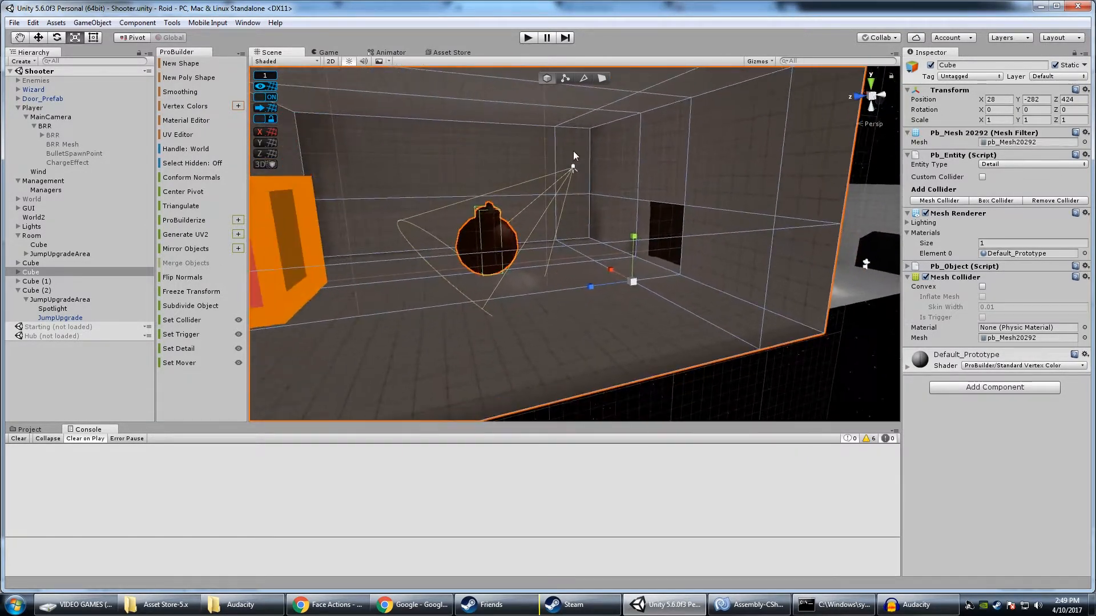
right_drag(467, 263, 515, 201)
click(586, 232)
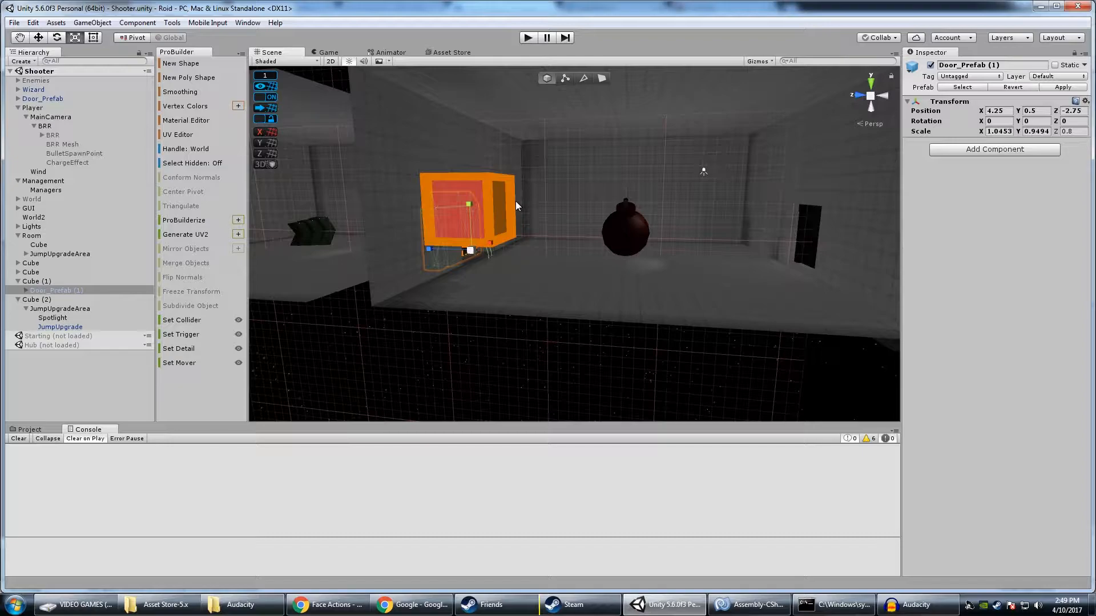
Examine the selected door from both sides in the gap between the bomb room and the green arrow room
right_drag(516, 200, 504, 197)
key(w)
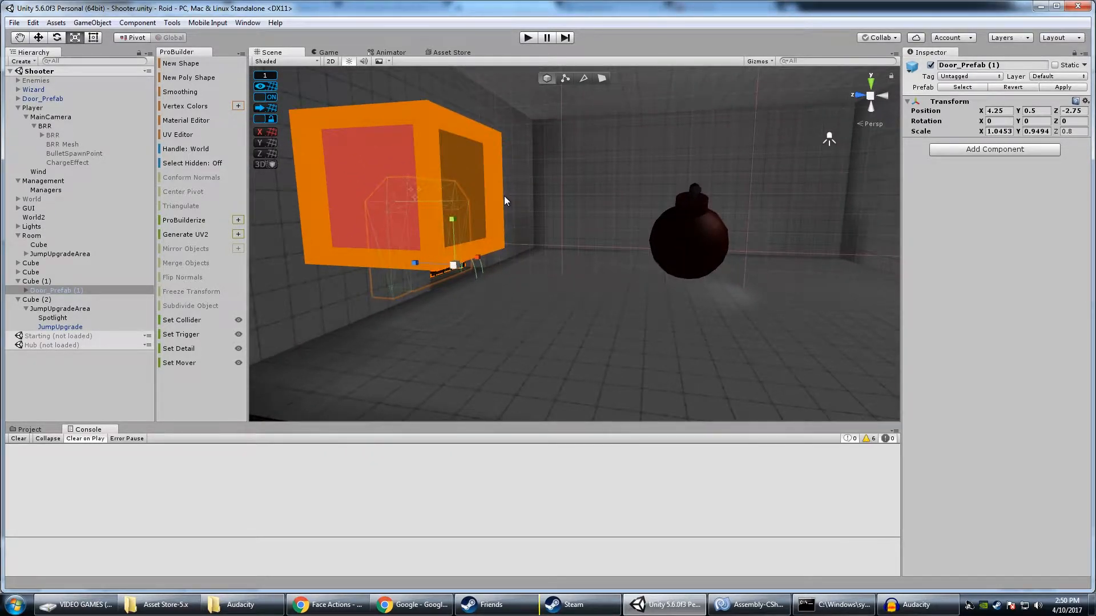
key(s)
right_drag(504, 197, 718, 182)
key(w)
key(s)
key(w)
key(w)
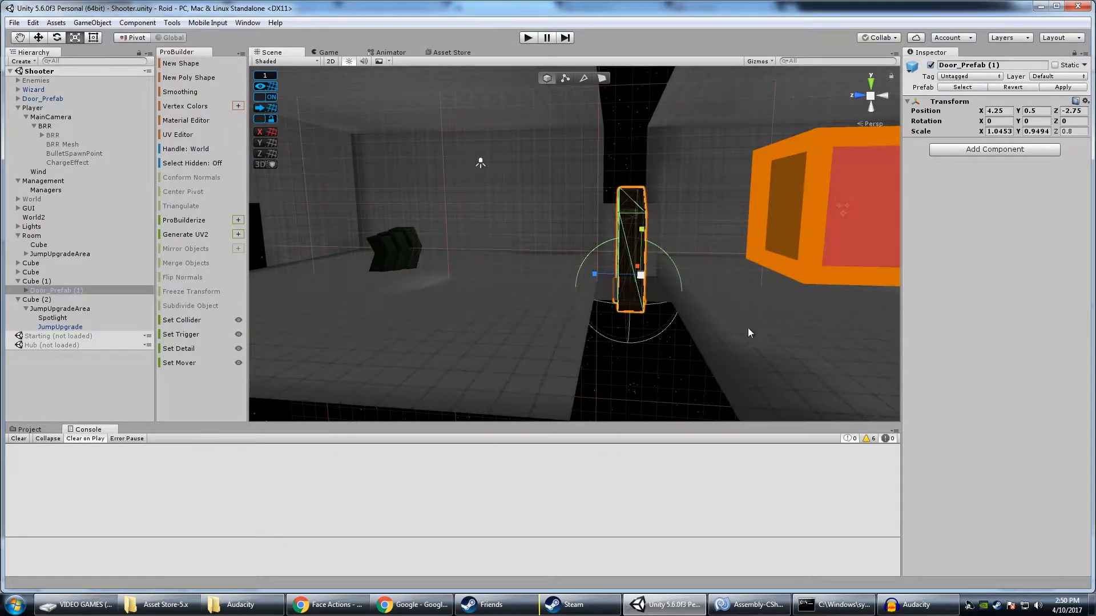
right_drag(408, 303, 633, 219)
right_drag(765, 205, 743, 211)
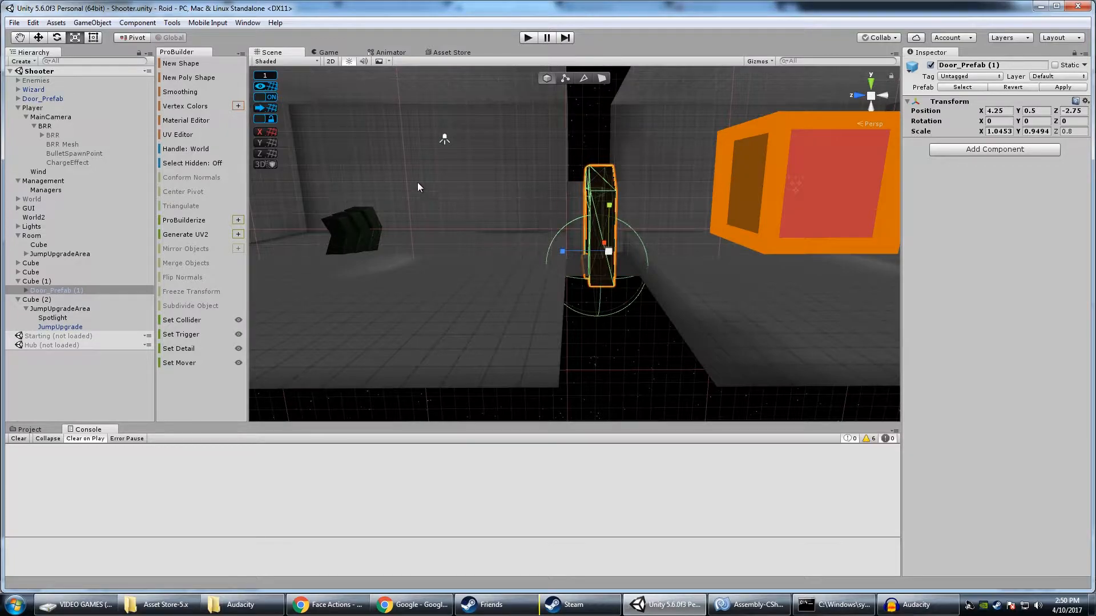
right_drag(381, 220, 541, 132)
right_drag(539, 240, 539, 232)
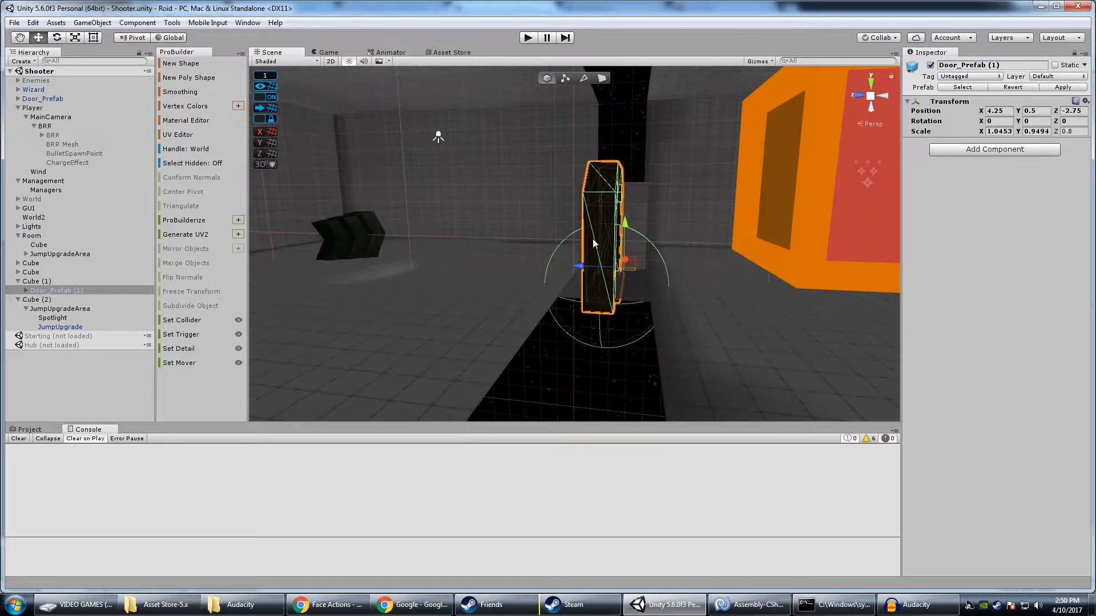
Inspect the room with the green arrow model and the door attached to its side of the gap
right_drag(429, 263, 472, 218)
key(a)
key(w)
click(471, 218)
key(a)
right_drag(519, 259, 559, 316)
key(w)
key(a)
key(d)
key(w)
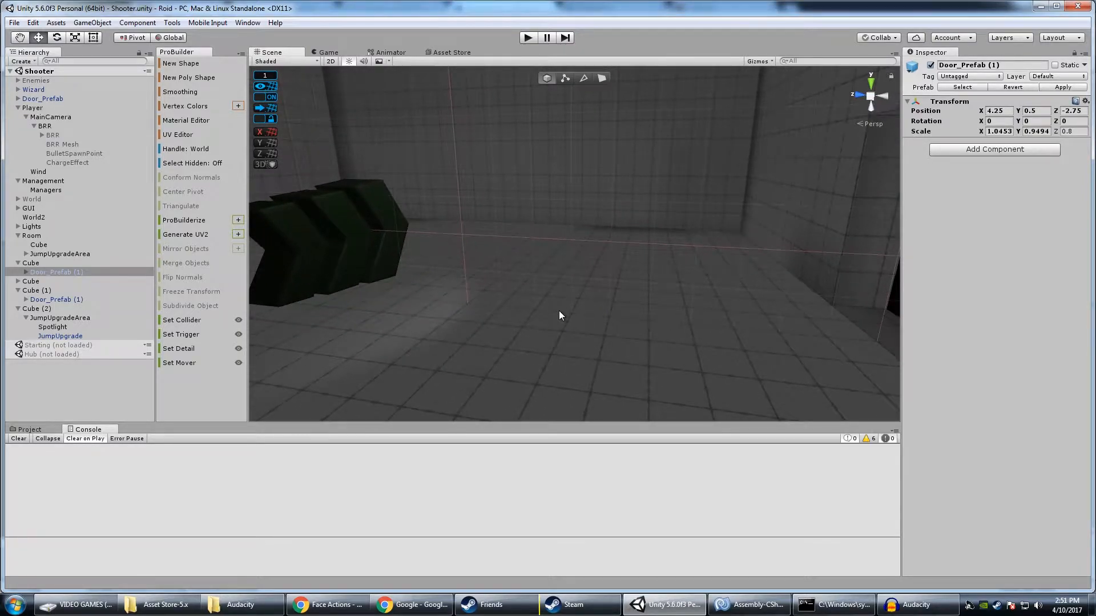
Clear the selection and add a standard 3D cube in the green arrow room, scaled to 10 on X and Z
key(ctrl+shift+k)
click(243, 182)
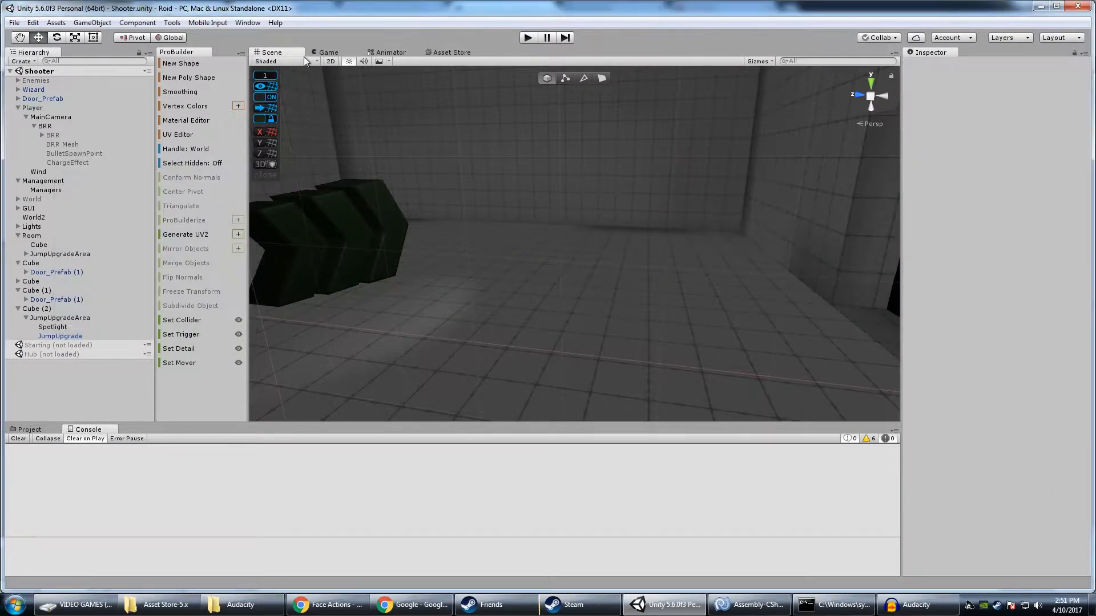
click(94, 23)
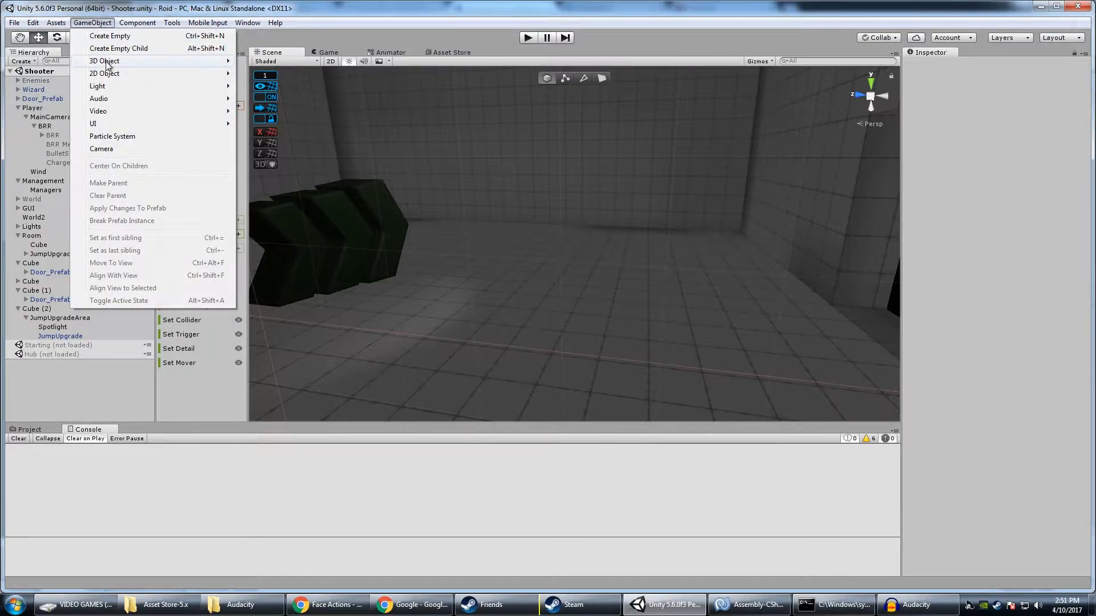
mouse_move(107, 65)
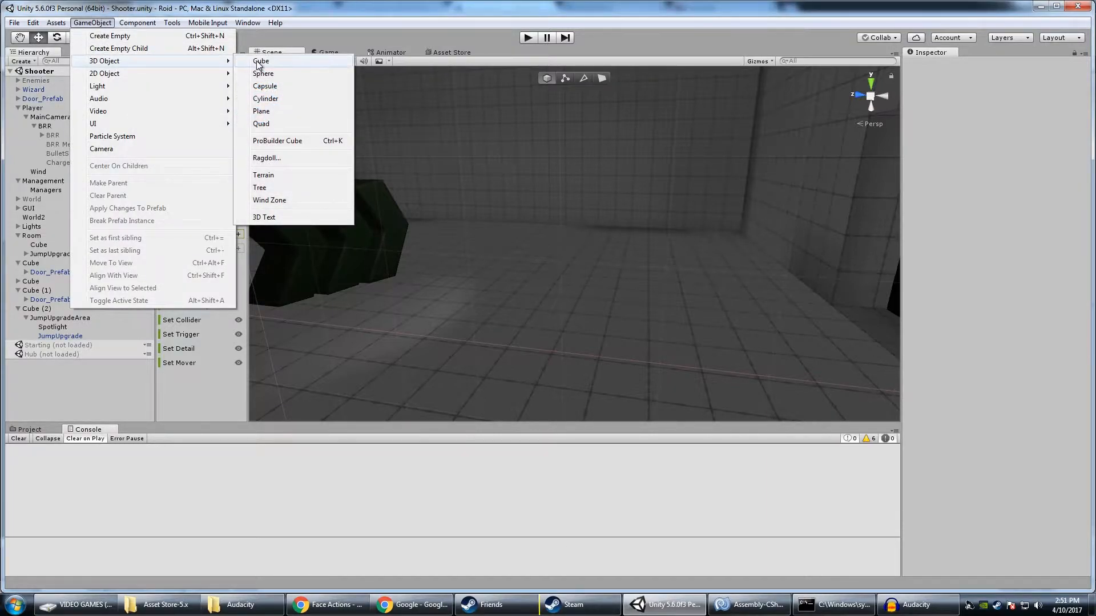
click(260, 61)
scroll(694, 208, down, 2)
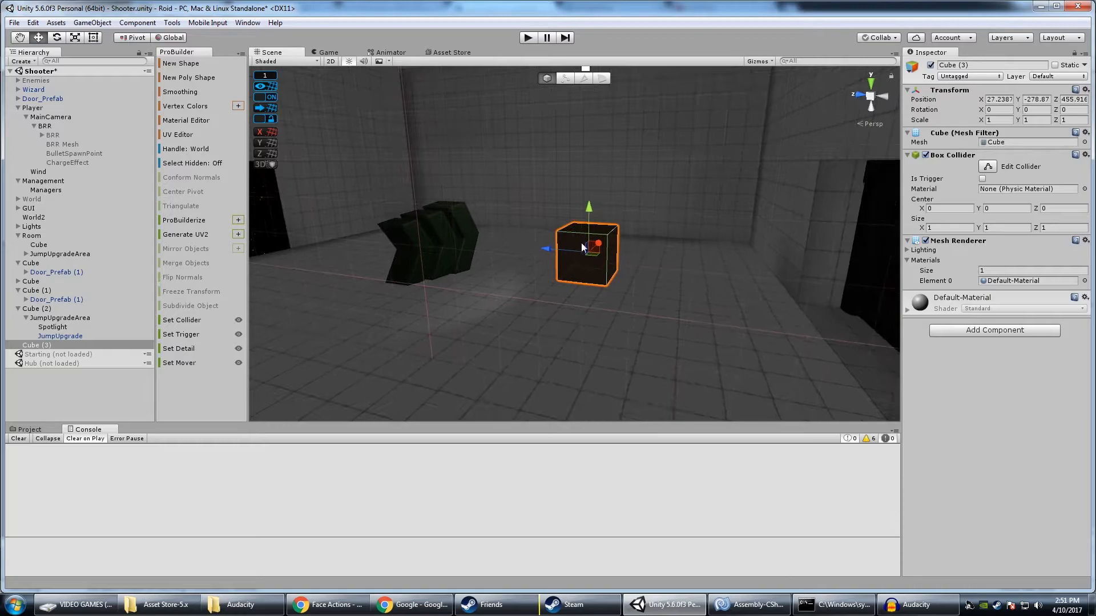
text(0)
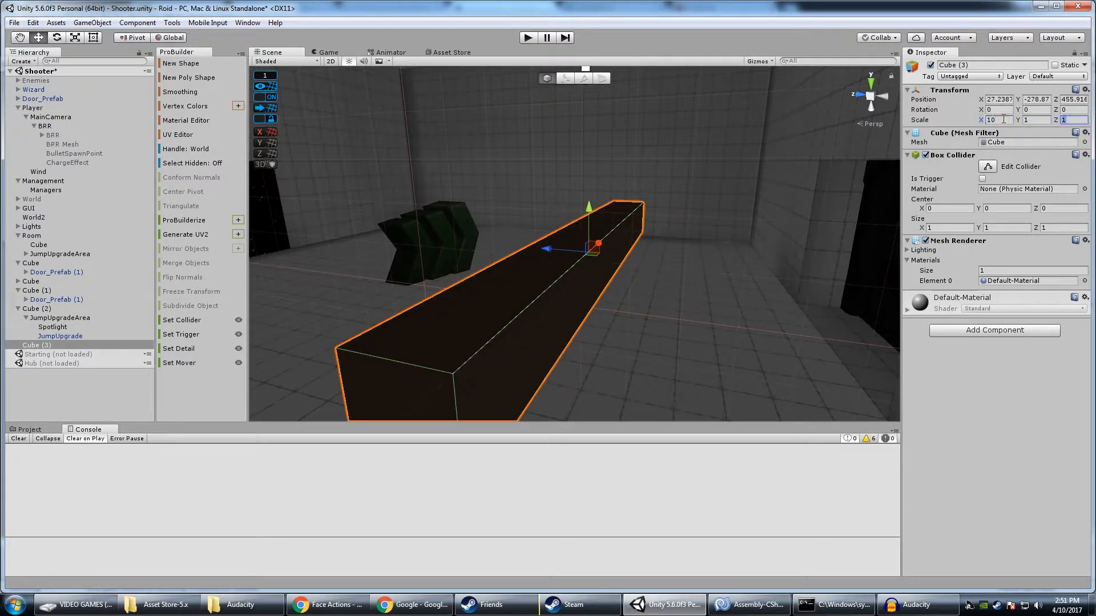
text(10)
Position the flat cube above the room's floor at X 27, Y -276, Z 457
right_drag(628, 206, 687, 245)
drag(709, 175, 714, 73)
drag(690, 119, 649, 120)
right_drag(661, 181, 742, 210)
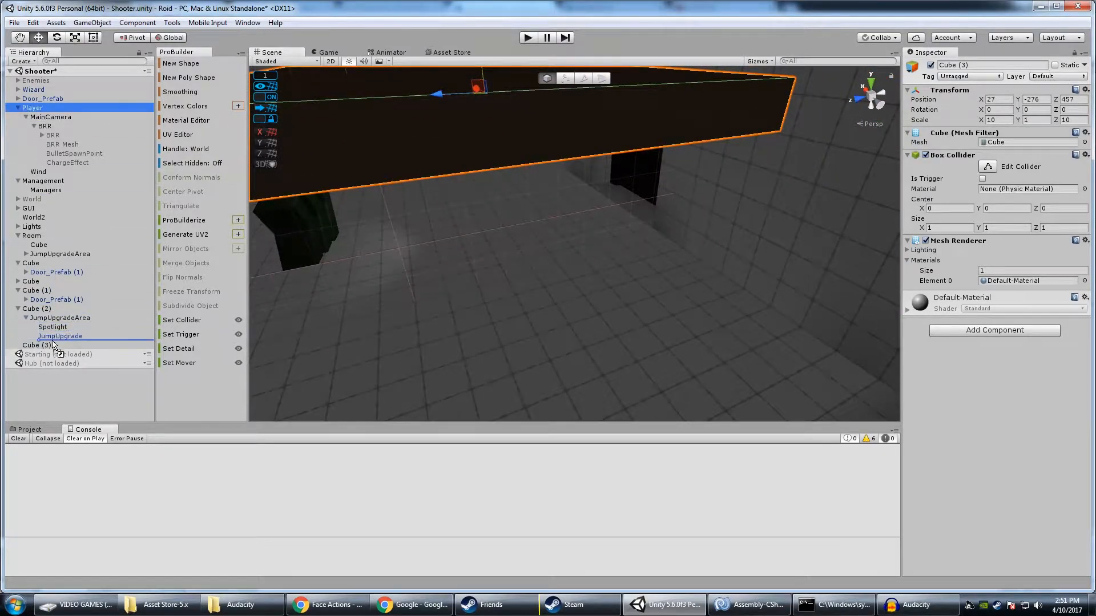
Nest the Player under the new cube to bring it into the room, and lower the cube to Y -280
drag(54, 345, 50, 345)
right_drag(379, 240, 381, 171)
scroll(500, 184, down, 3)
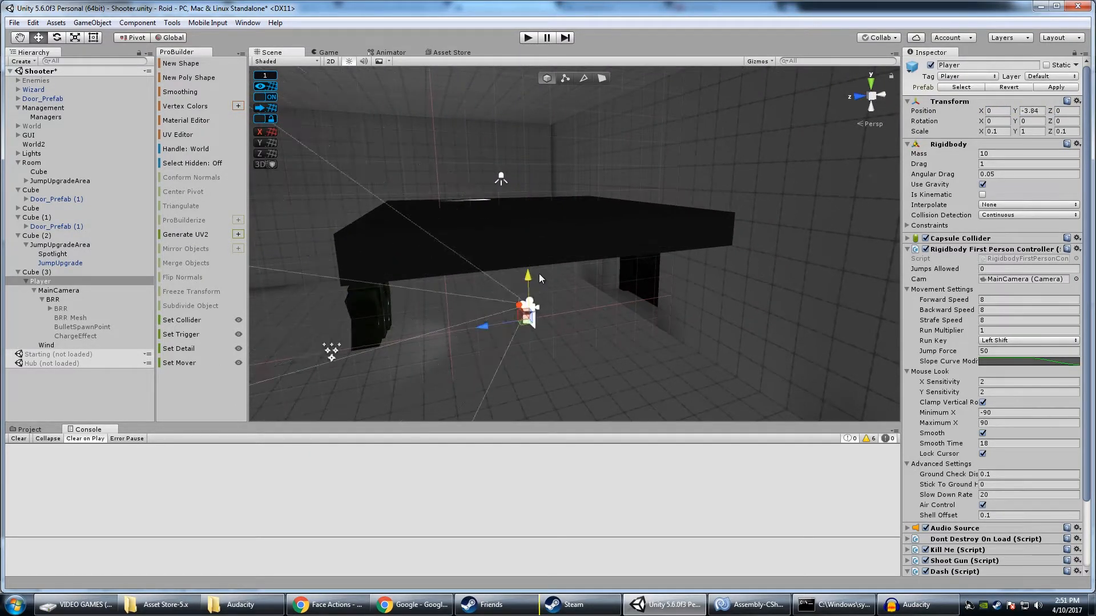
click(448, 251)
drag(526, 175, 541, 274)
Return the Player to the top level of the scene hierarchy and place it beside the platform at 27, -280, 466
right_drag(541, 274, 76, 287)
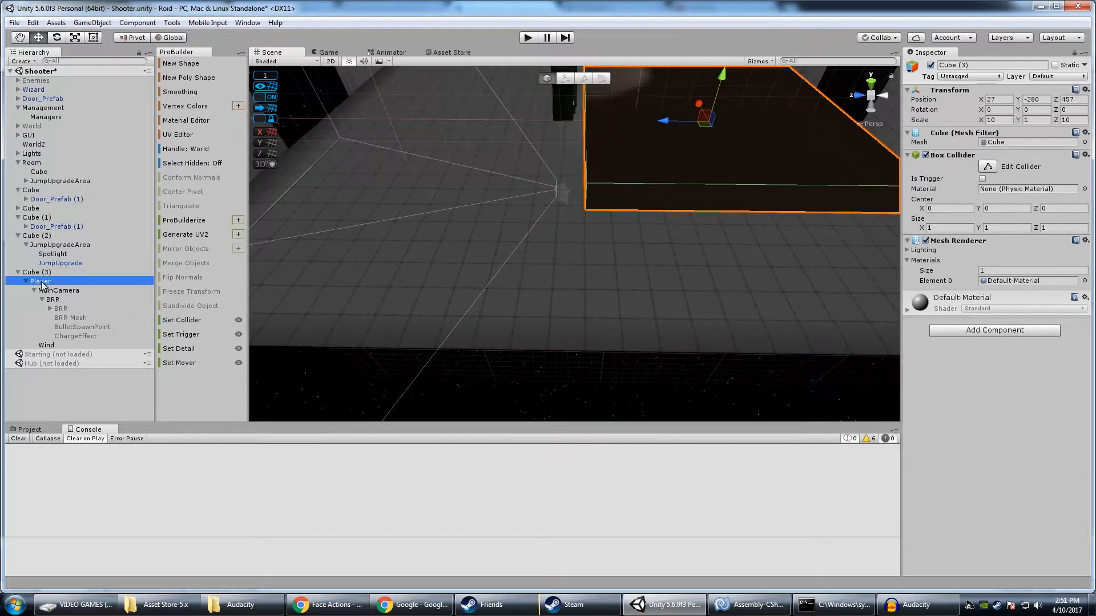
drag(44, 268, 43, 267)
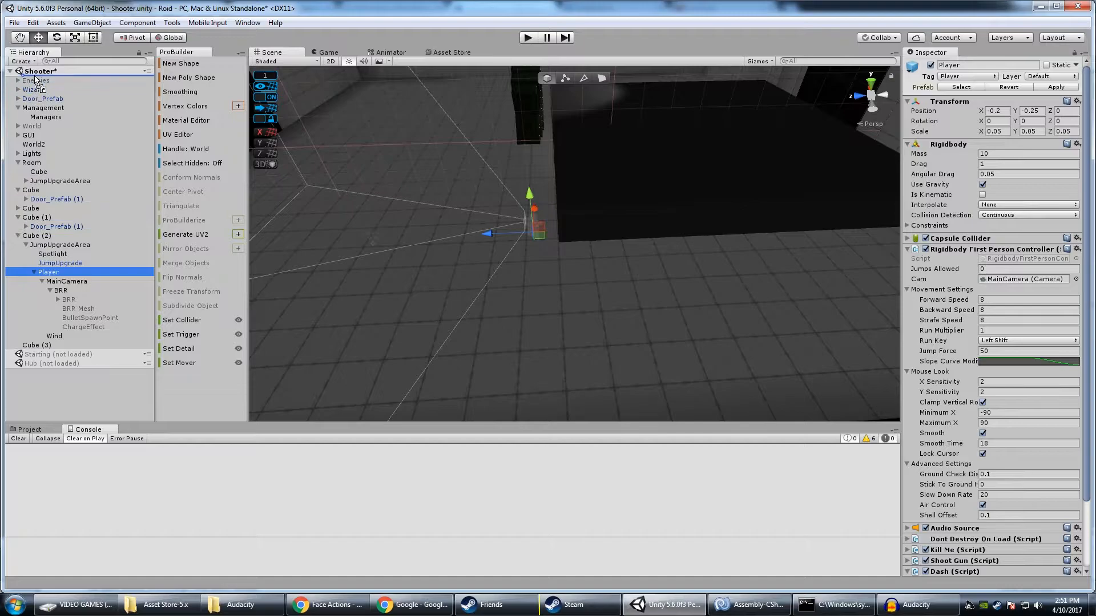
drag(35, 76, 35, 76)
right_drag(531, 200, 608, 130)
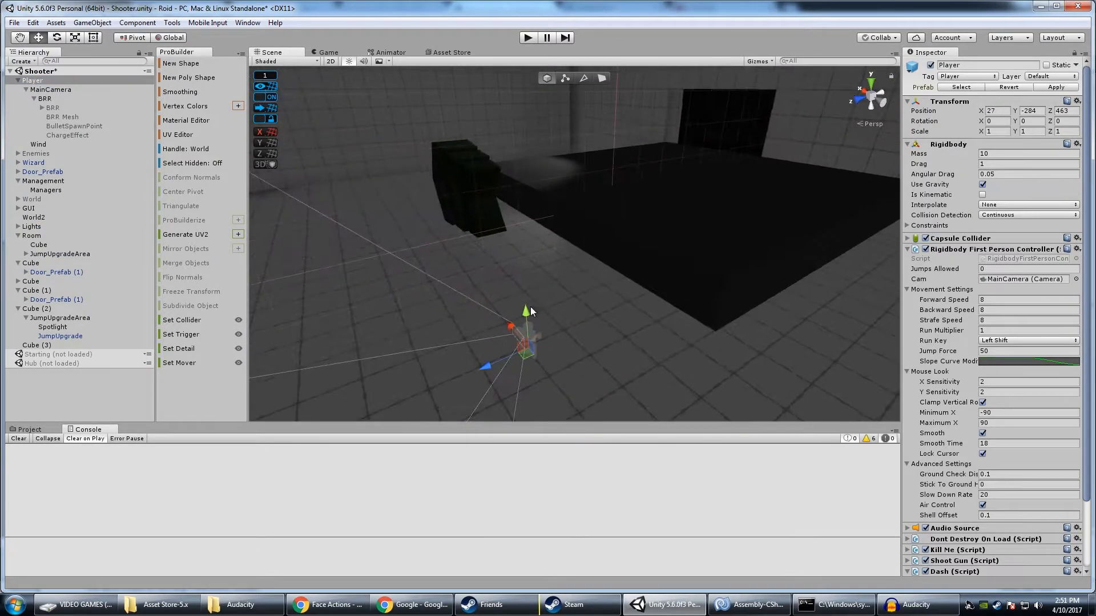
drag(417, 245, 396, 249)
right_drag(496, 245, 412, 233)
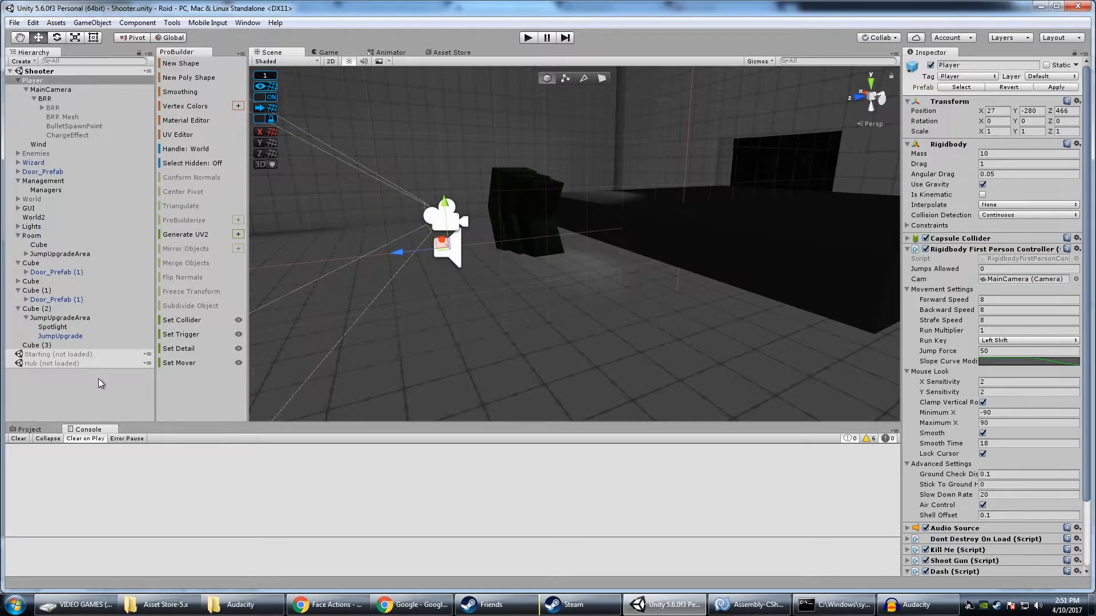
Browse the project's Prefabs assets and open the Enemies folder
click(26, 432)
click(44, 526)
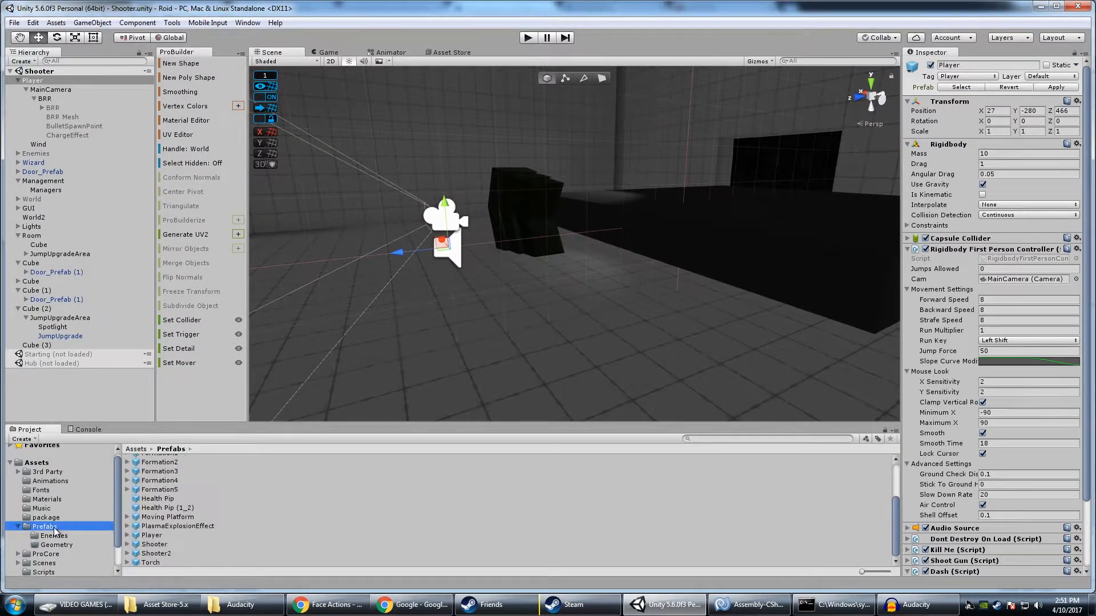
right_drag(274, 378, 388, 344)
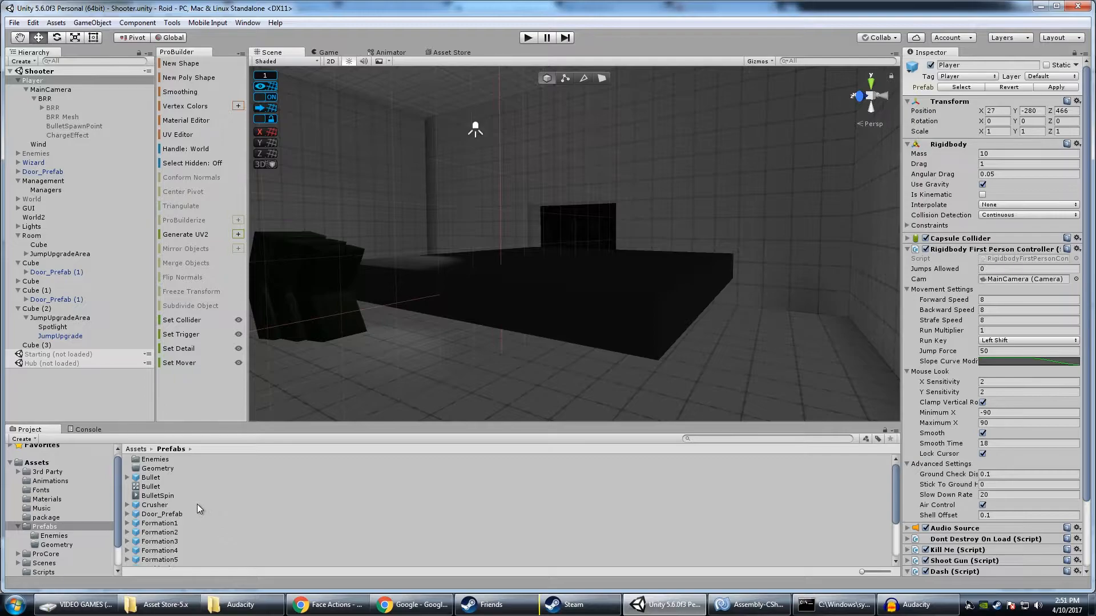
double_click(155, 459)
Try to place a Crawler enemy at the platform and shift it along its length, then undo the placement
drag(154, 486, 532, 273)
right_drag(532, 273, 359, 315)
drag(591, 261, 666, 260)
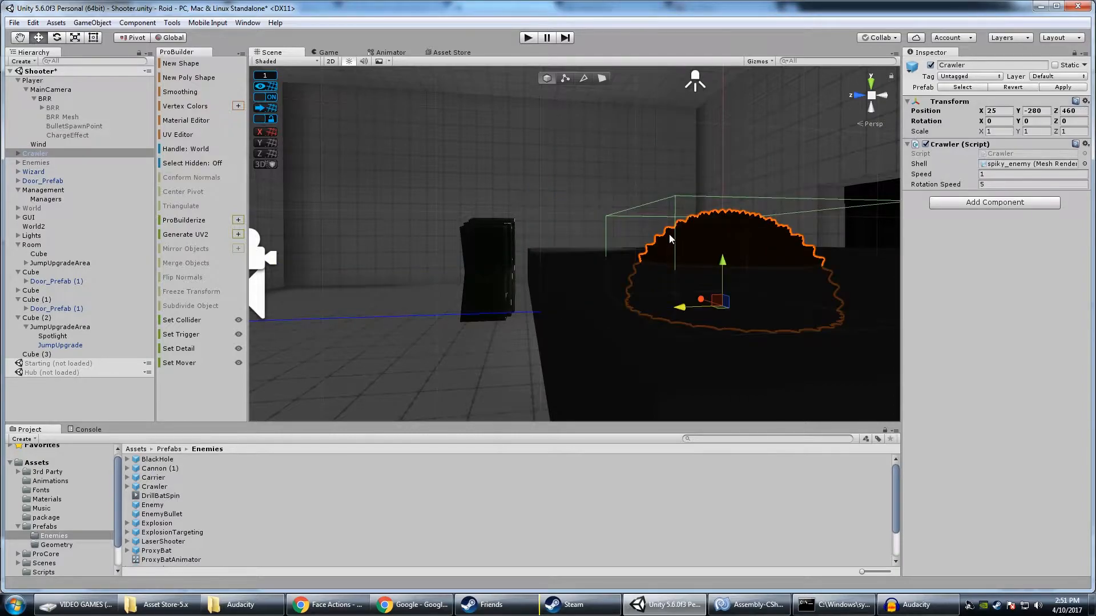
key(ctrl+z)
drag(590, 262, 642, 257)
key(ctrl+z)
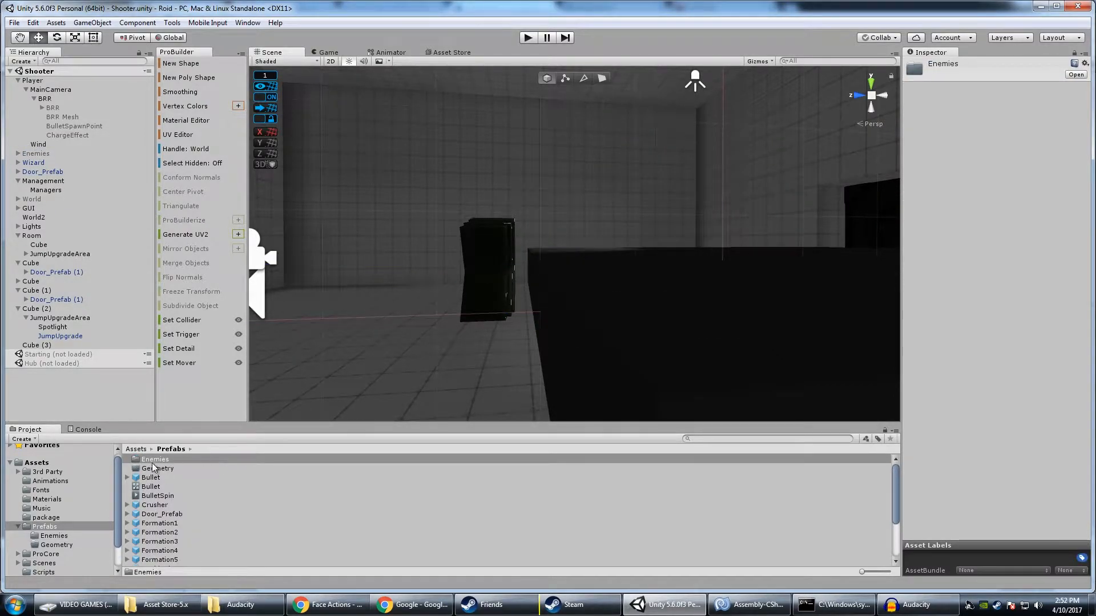
Reopen the Enemies folder and place a Crawler prefab on top of the black platform
double_click(157, 461)
drag(154, 478, 810, 263)
key(f)
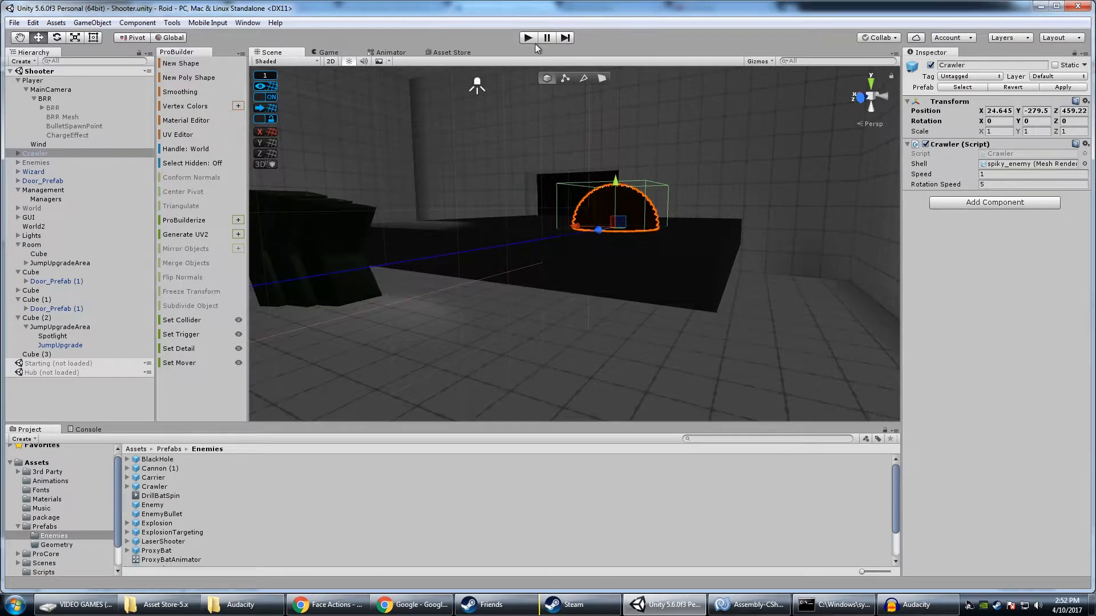
right_drag(639, 215, 585, 68)
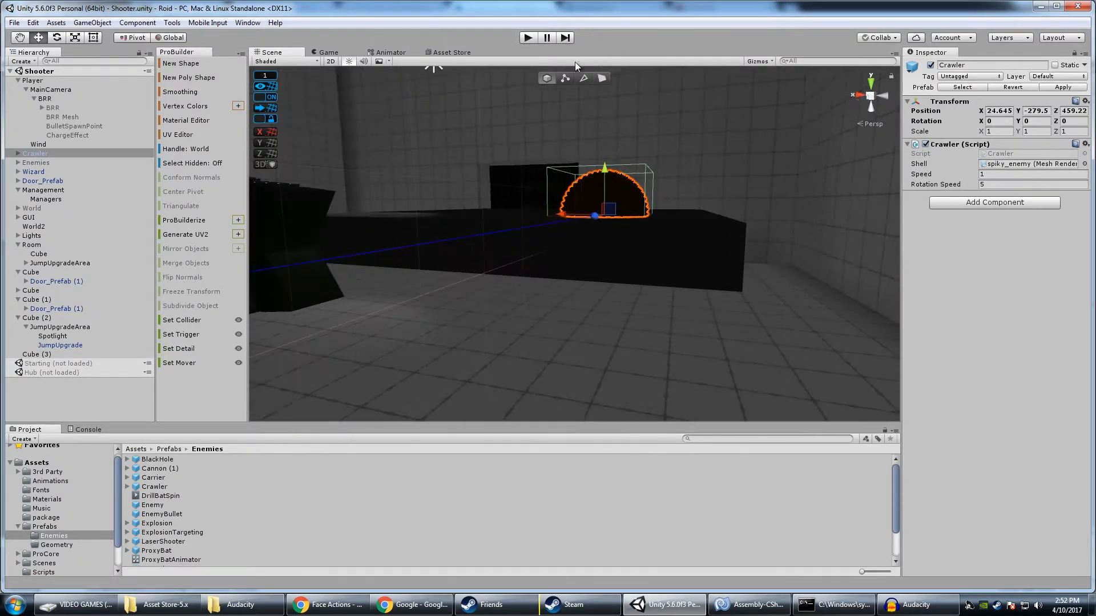
Play-test the level to watch the Crawler on the platform, then stop the test
click(528, 37)
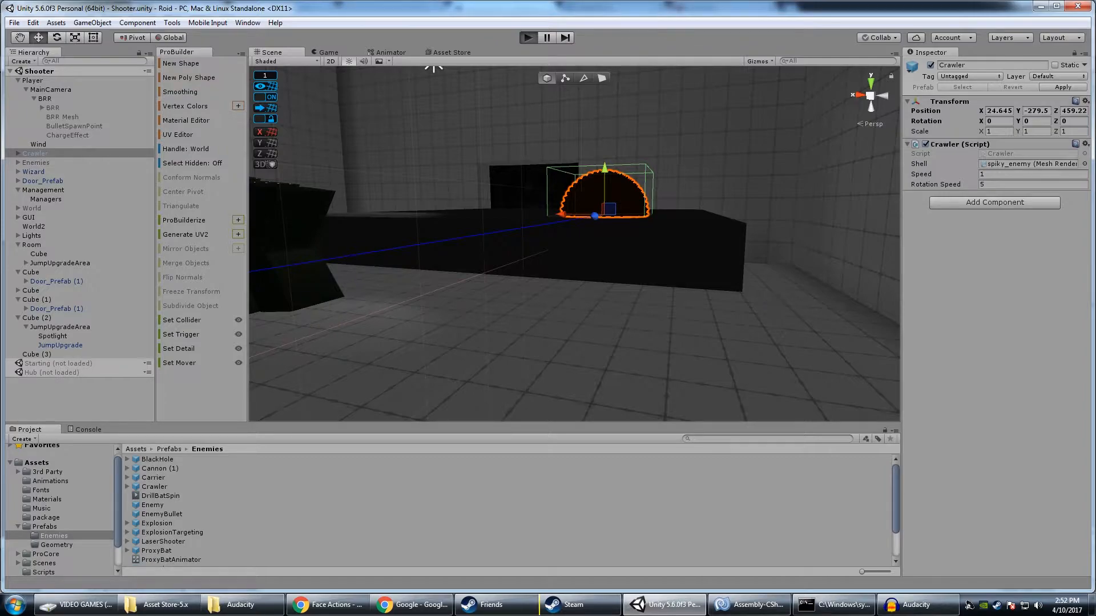
key(d)
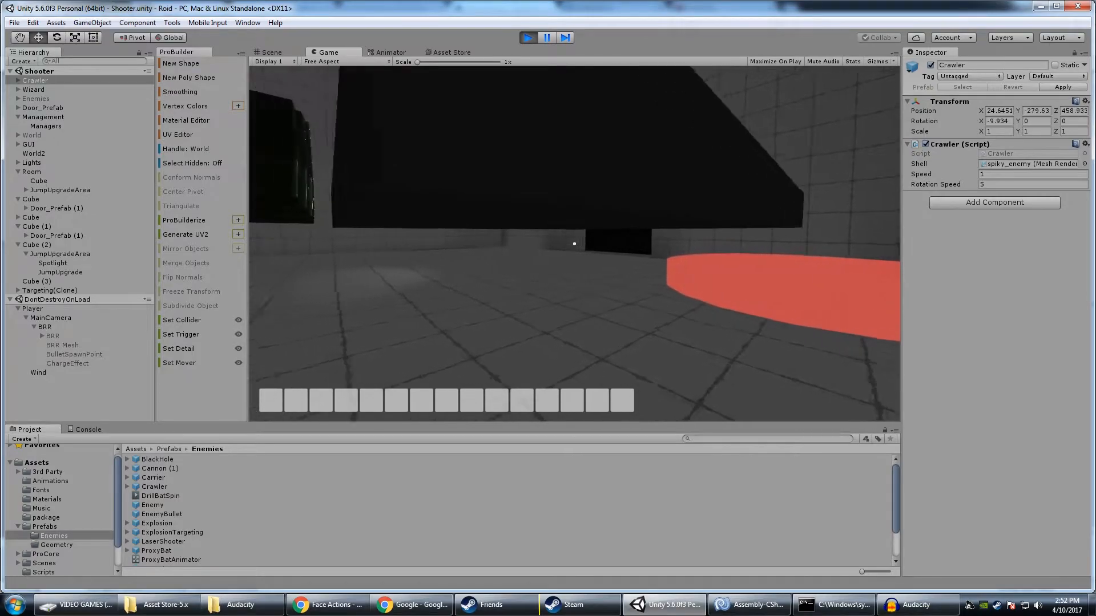
key(Escape)
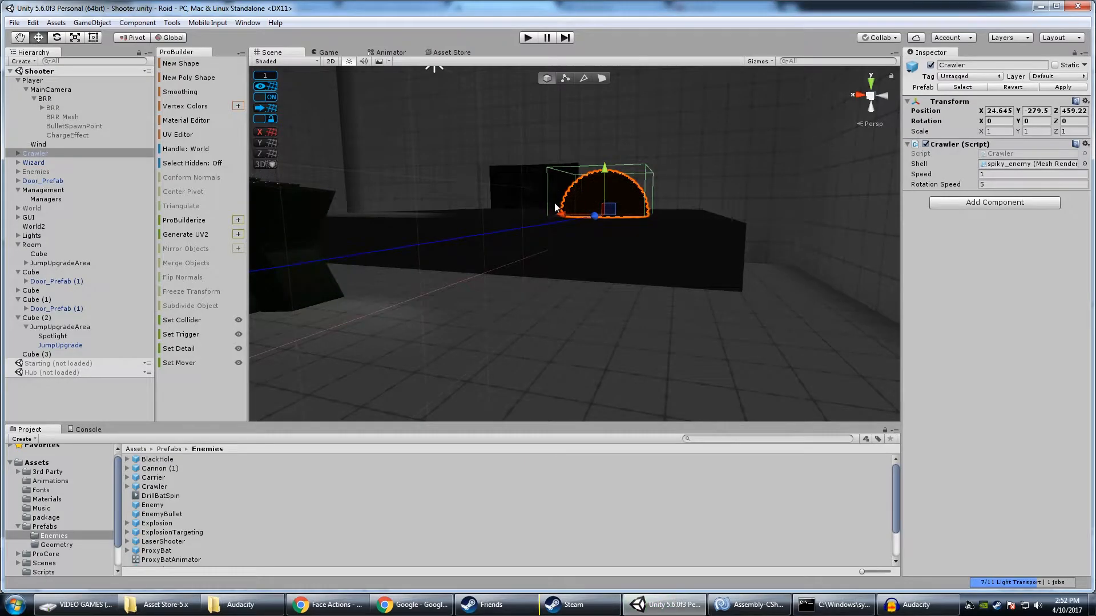
Reposition the Crawler on the platform's top surface to about X 28.44, Y -279.46, Z 454.55
right_drag(556, 214, 496, 260)
drag(552, 283, 557, 270)
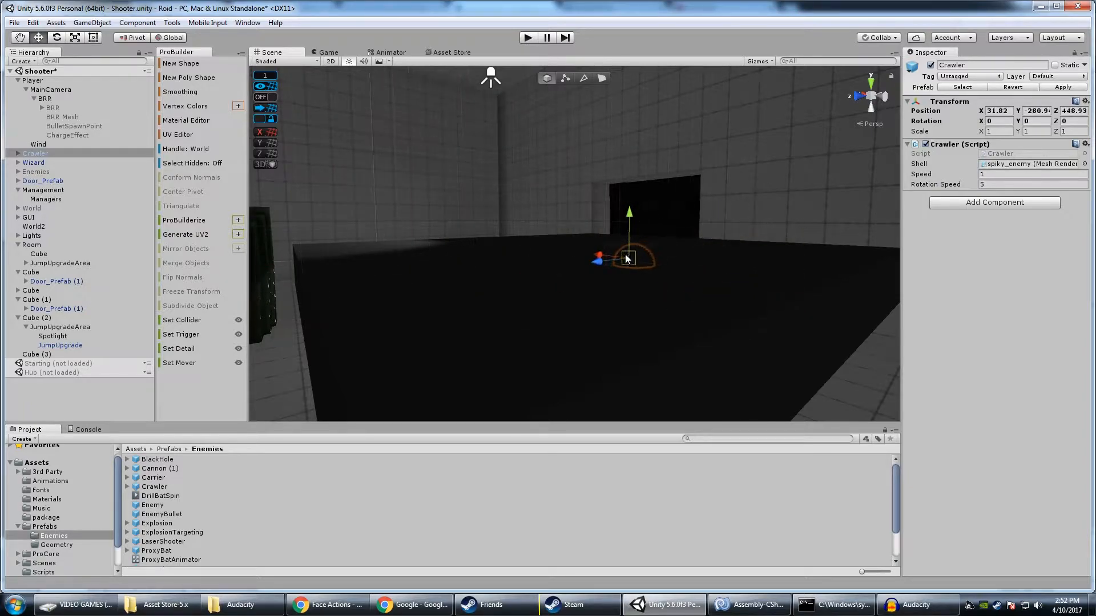
ctrl+shift+drag(609, 230, 1012, 289)
key(f)
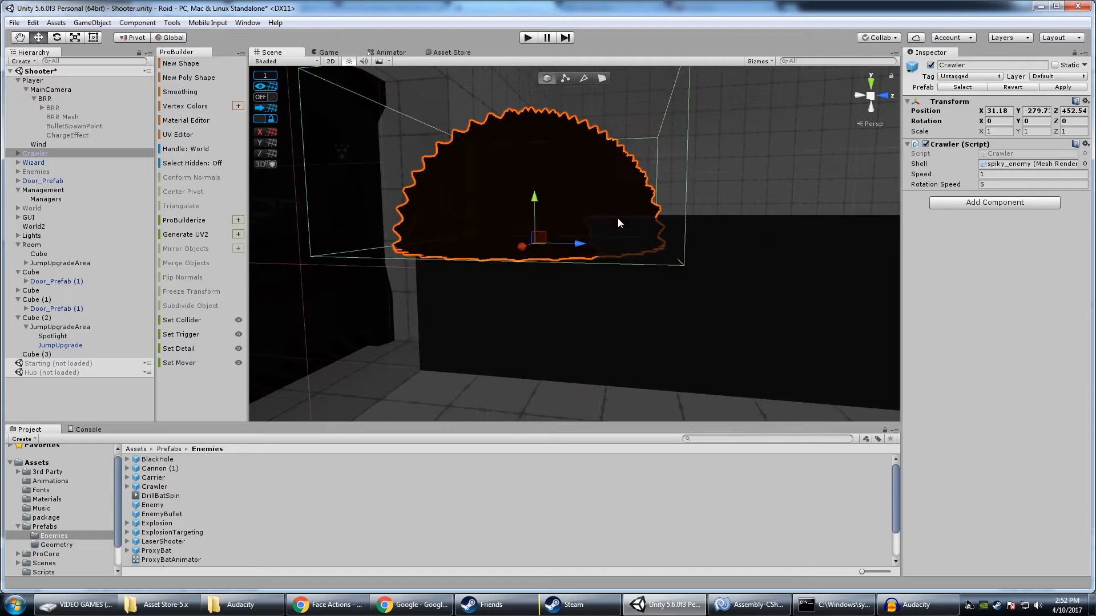
drag(577, 242, 777, 262)
alt+drag(777, 262, 860, 271)
drag(681, 199, 681, 201)
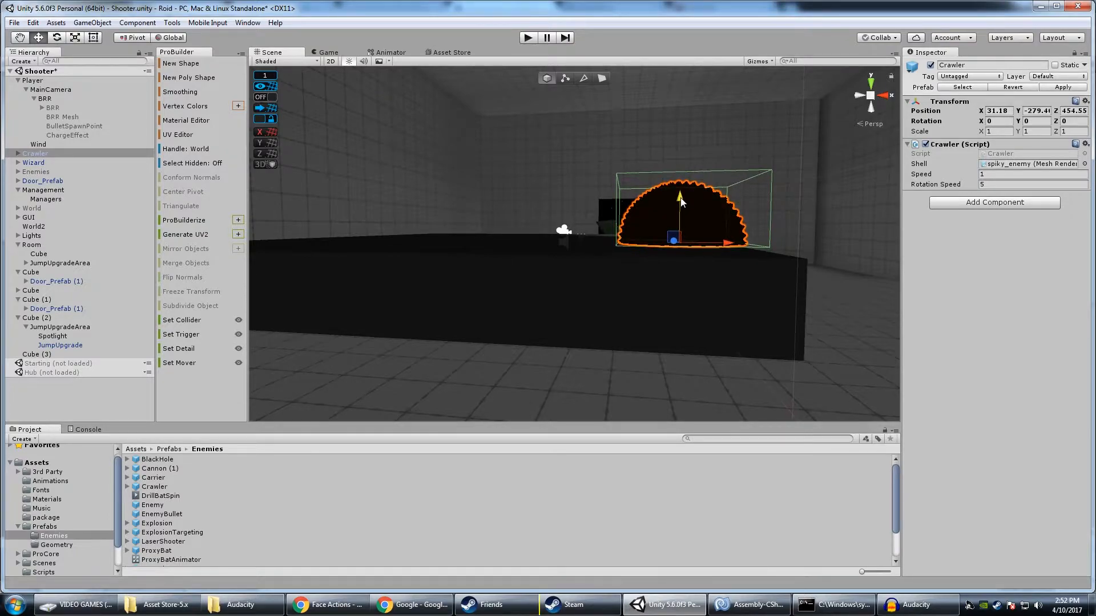
drag(724, 240, 566, 235)
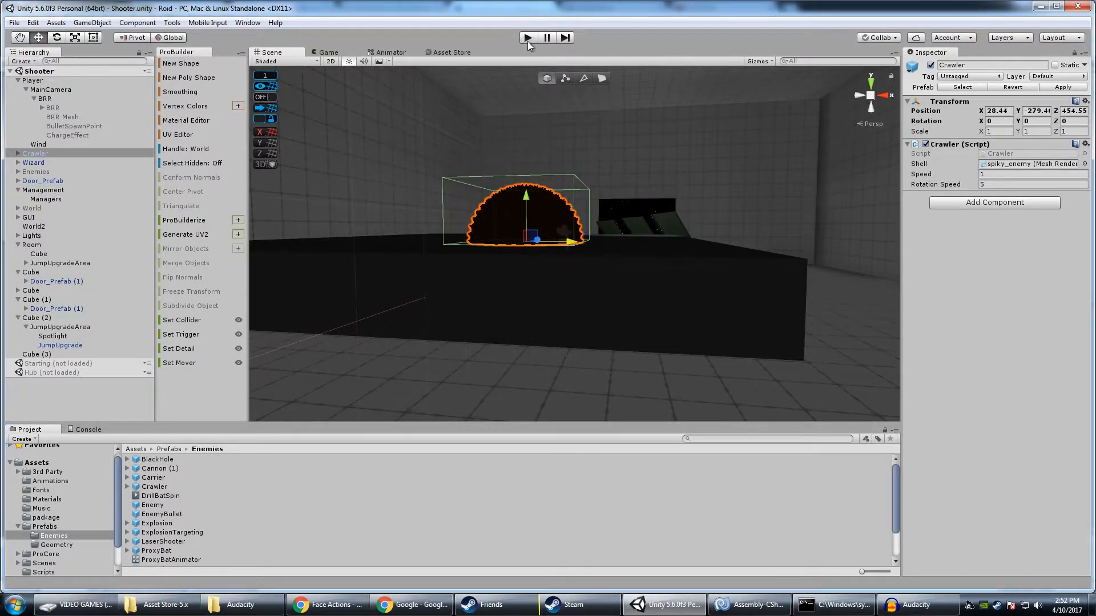
Play-test the level, circling the black platform to watch the Crawler travel around its top and underside, then stop the test
click(527, 37)
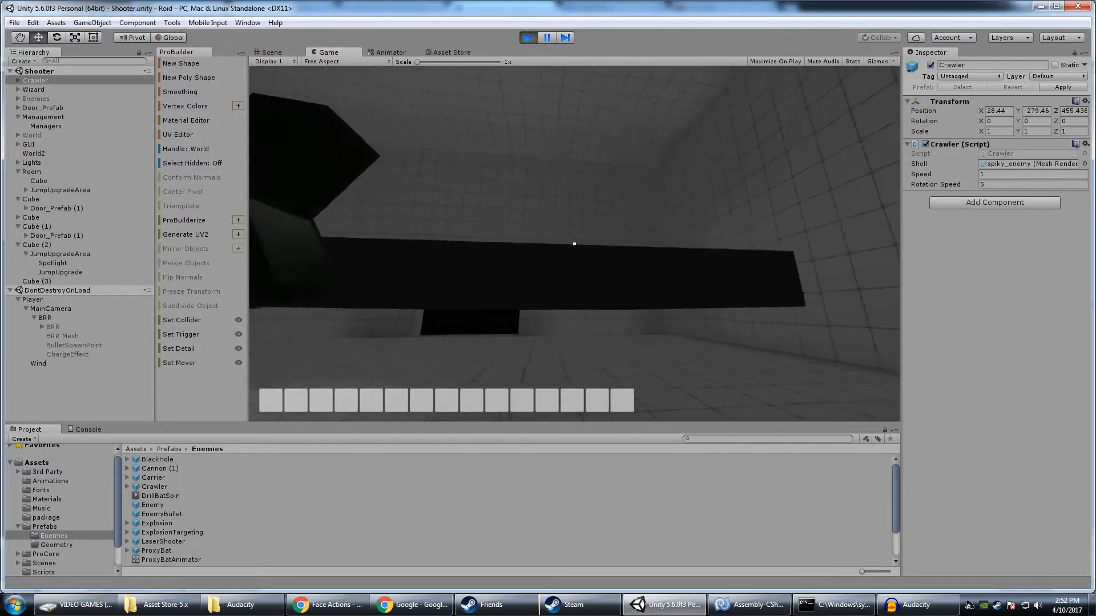
key(s)
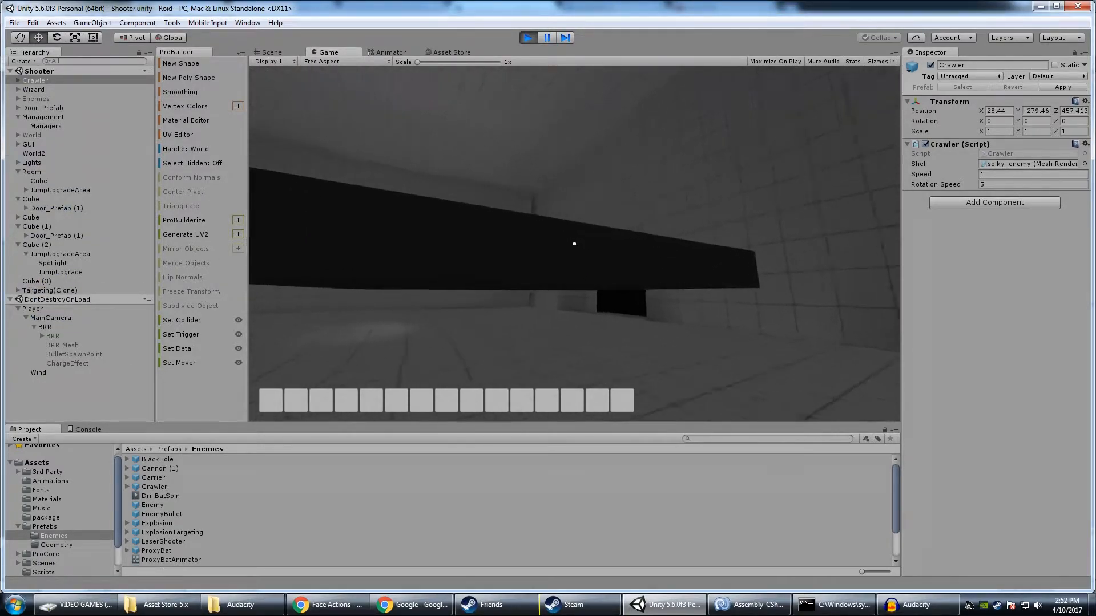
key(s)
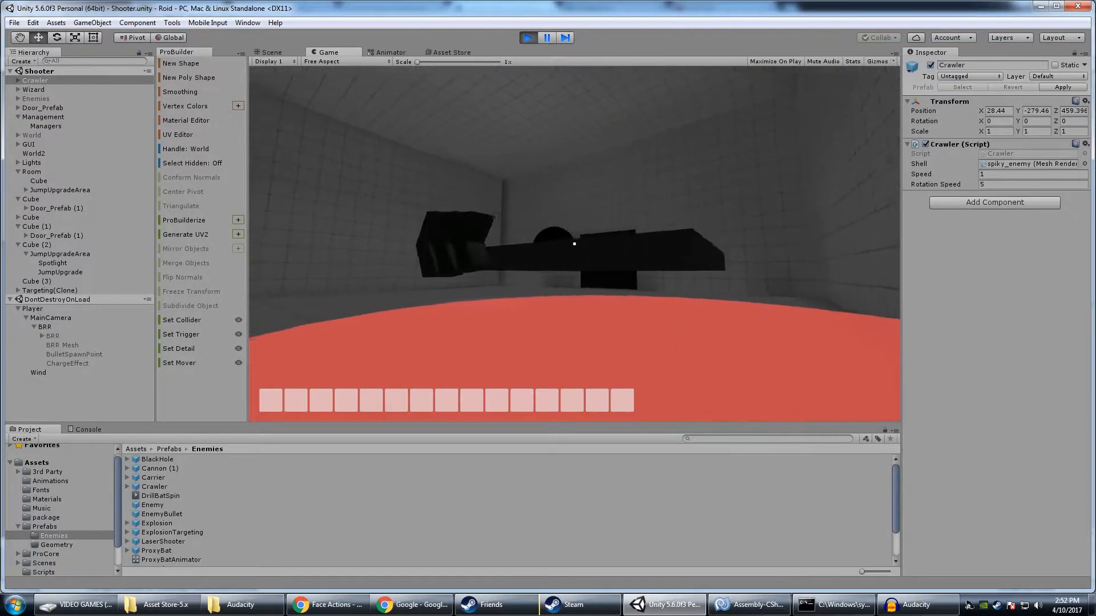
key(w)
key(w)
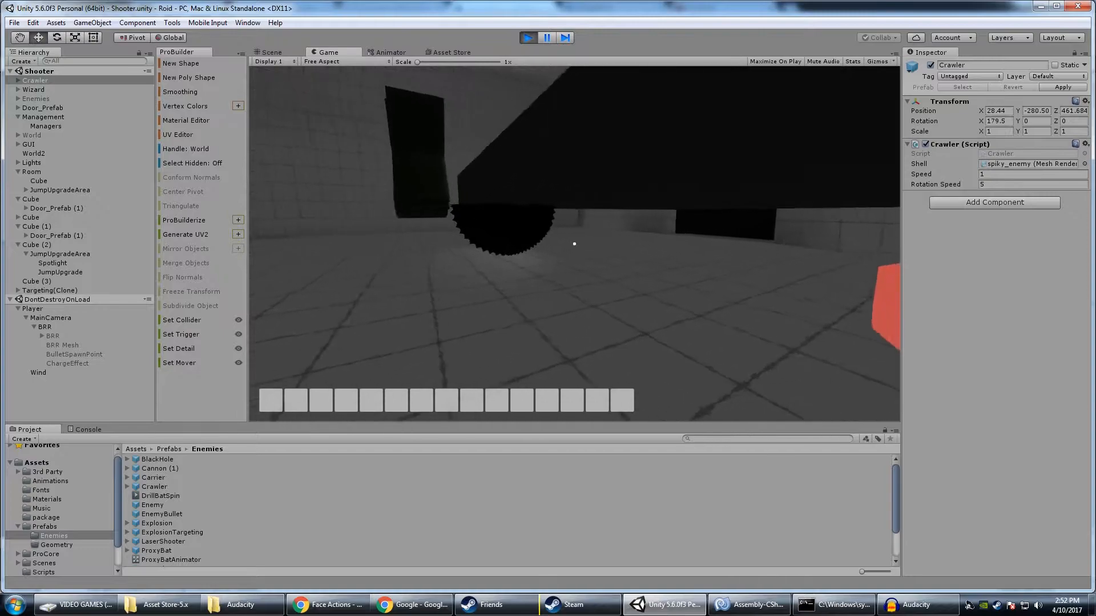
key(a)
key(s)
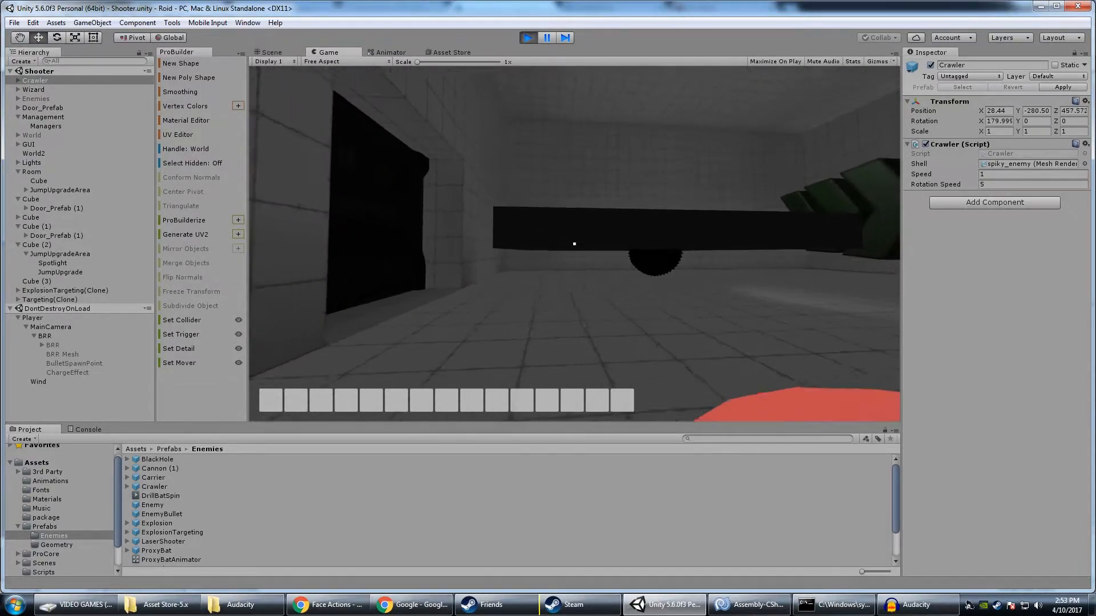
key(a)
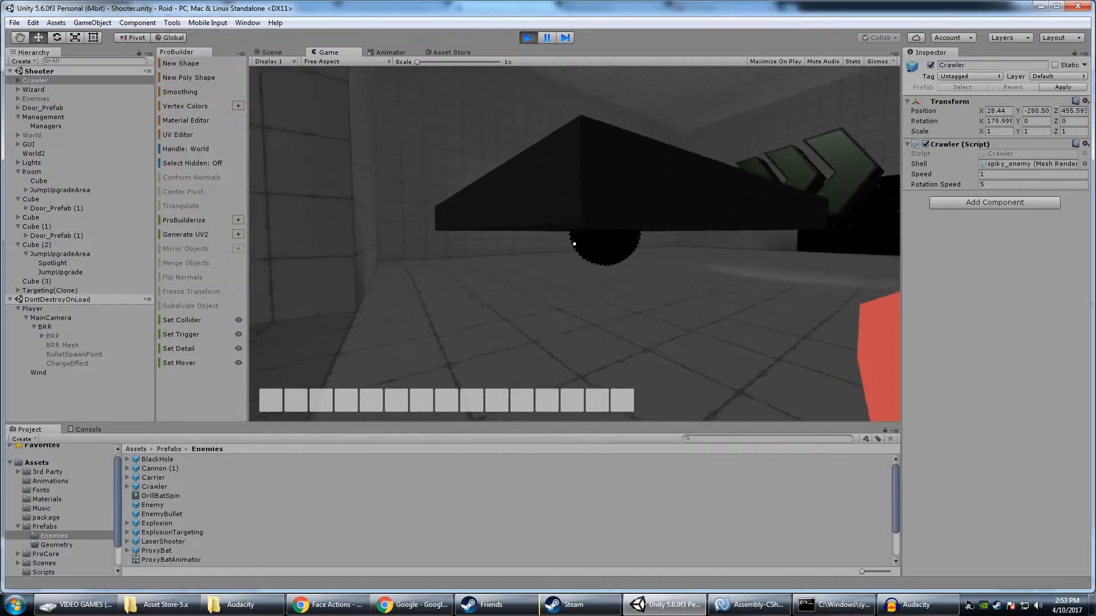
key(a)
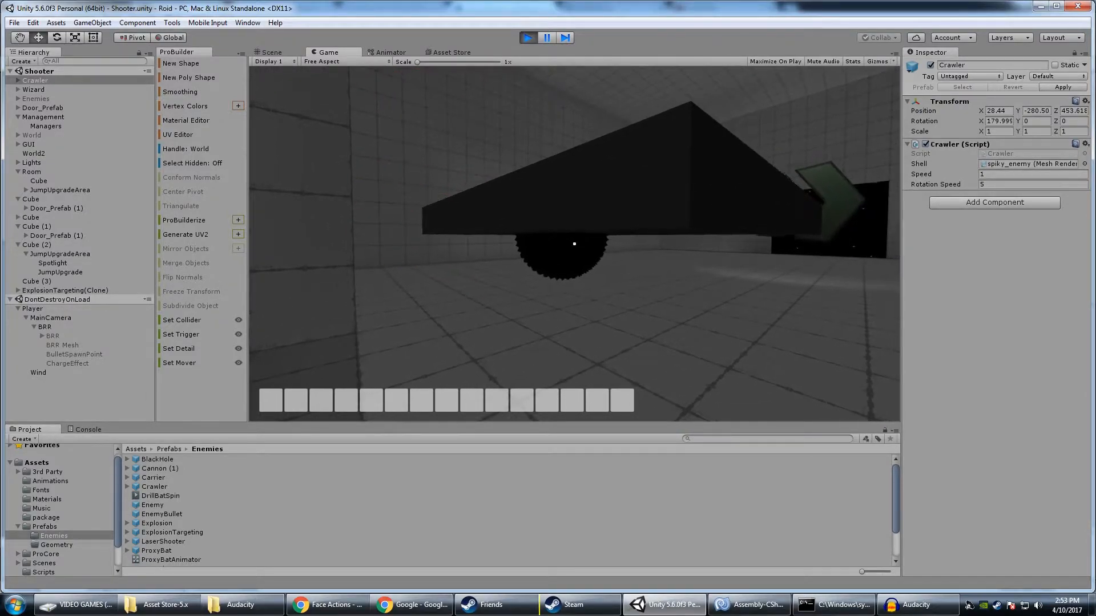
key(d)
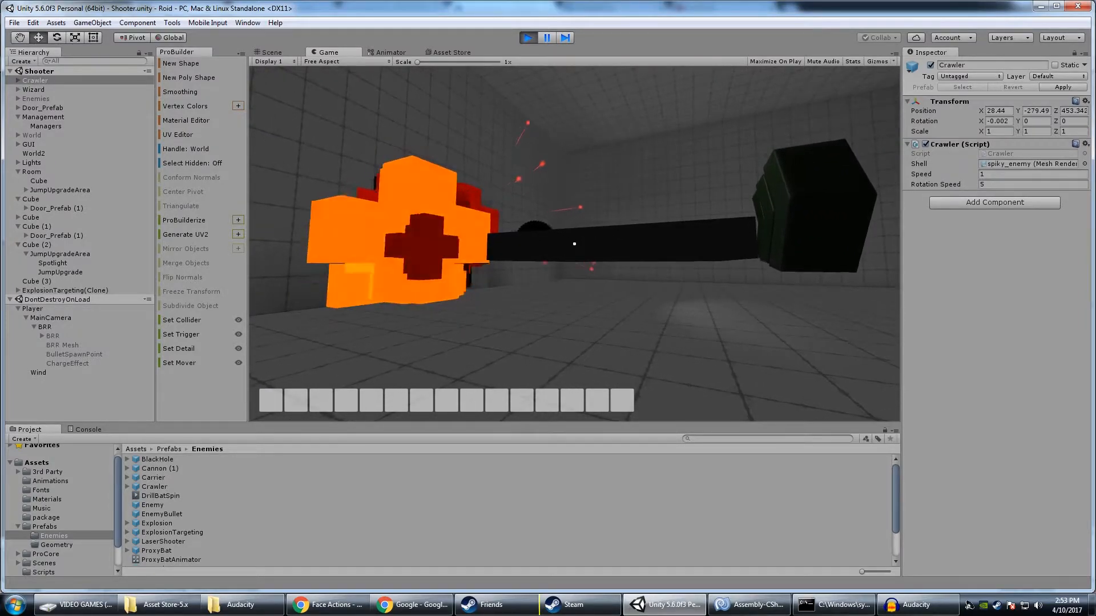
key(d)
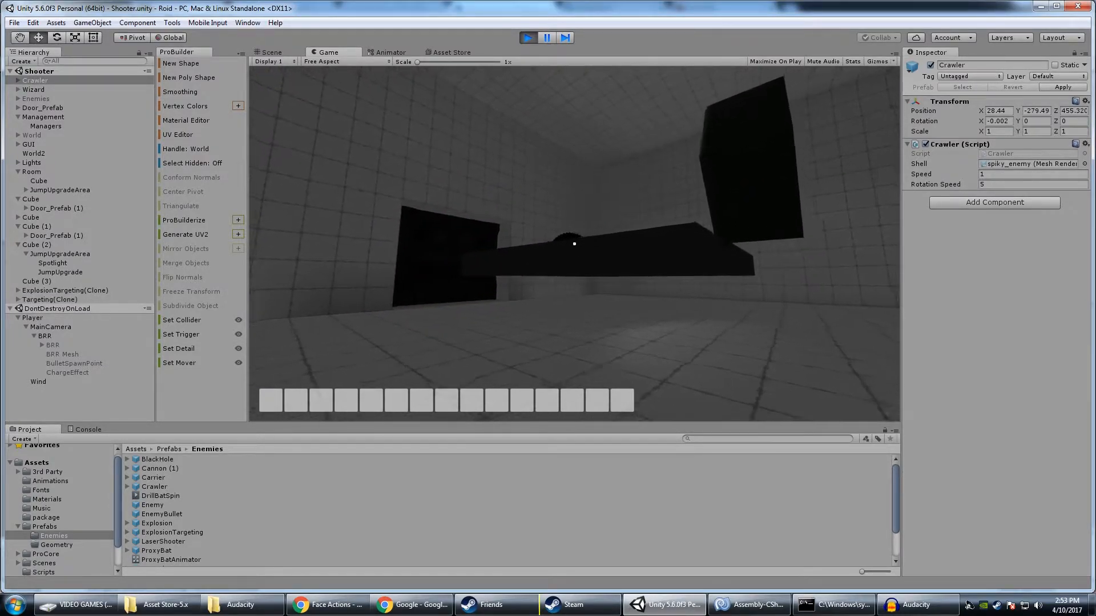
key(s)
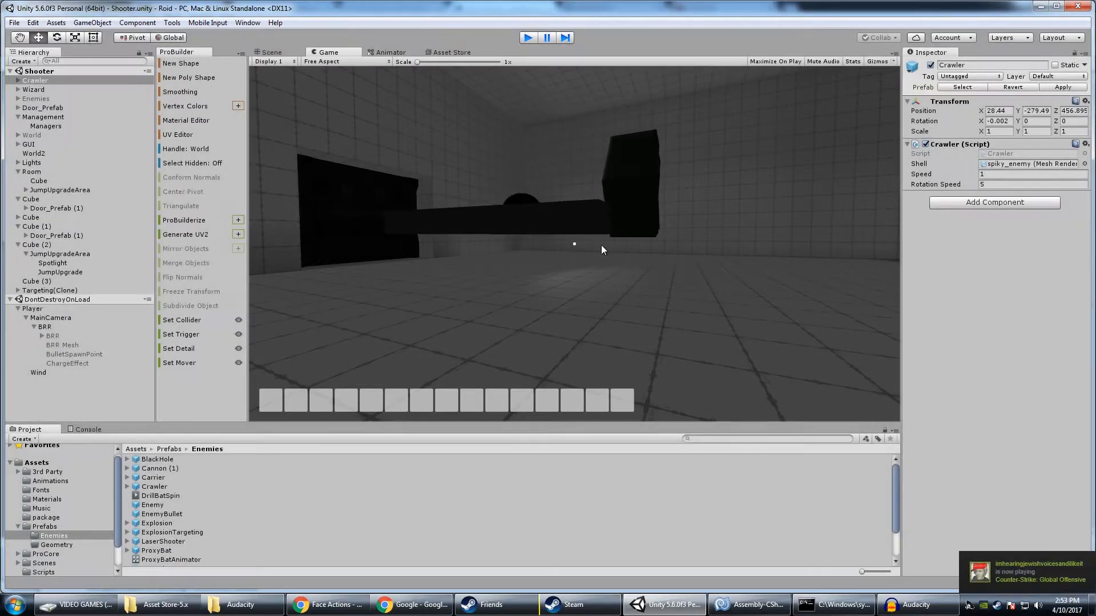
key(ctrl+p)
Lift the Crawler off the platform and shift it lengthwise to about Y -276.8, Z 459.35
alt+drag(602, 244, 15, 272)
right_drag(16, 276, 0, 267)
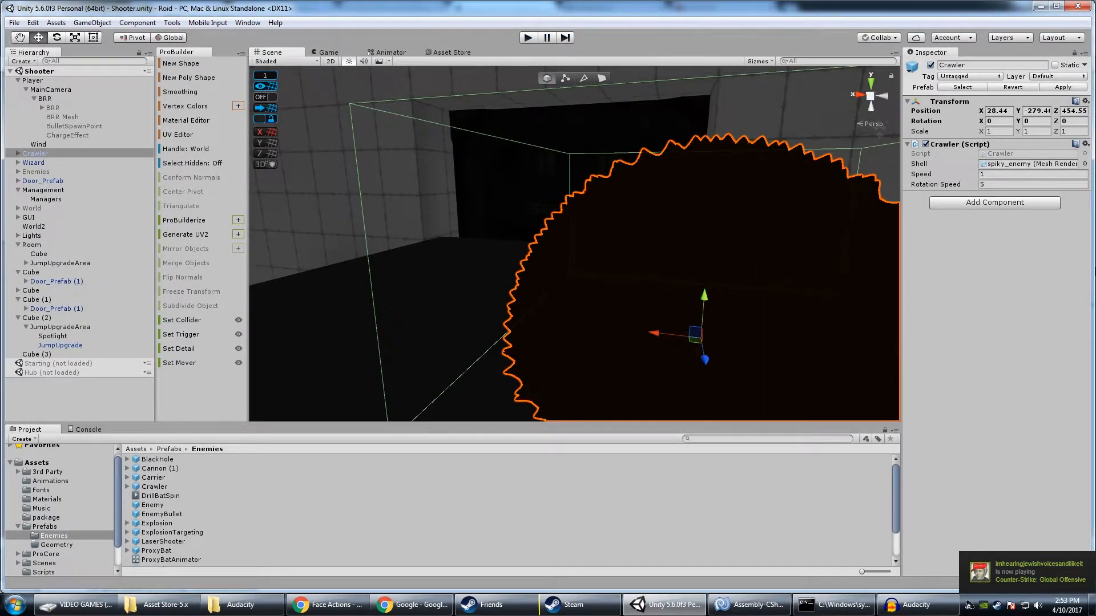
key(s)
right_drag(765, 239, 377, 199)
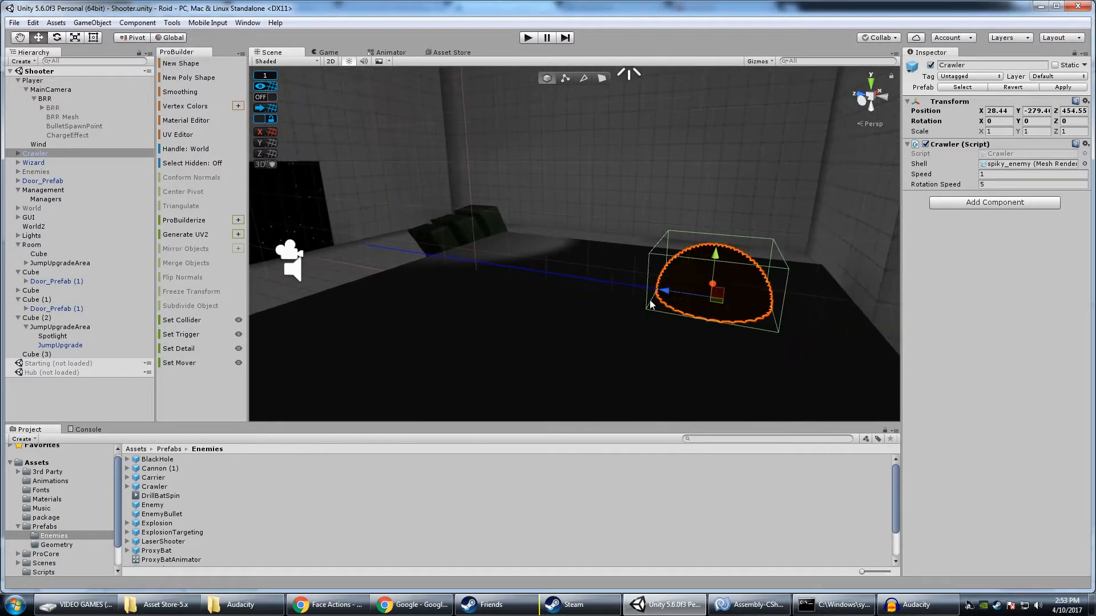
drag(616, 238, 617, 109)
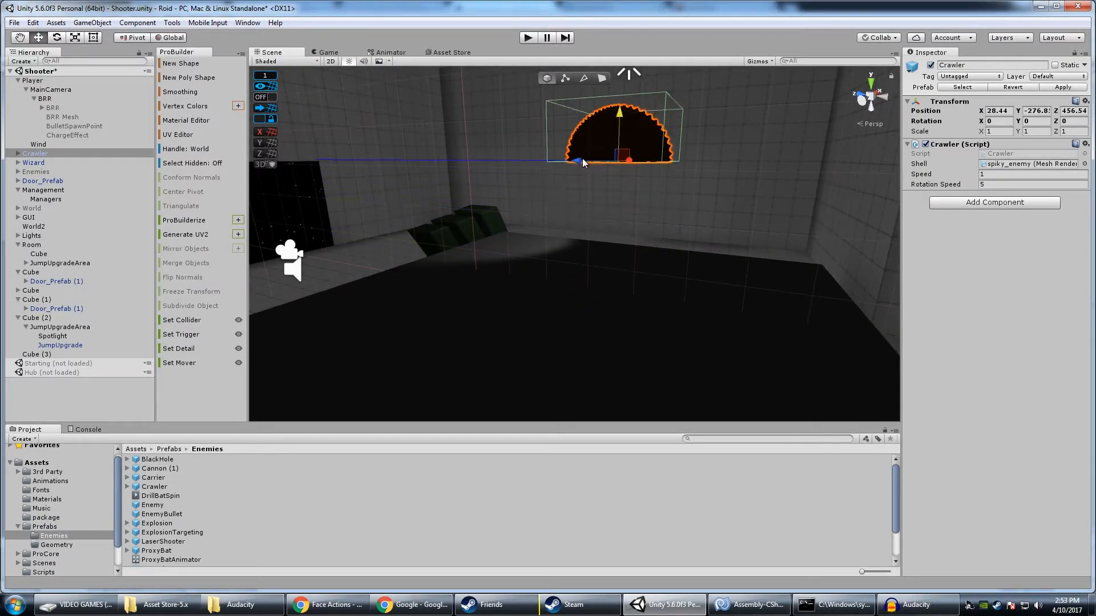
drag(577, 160, 453, 155)
key(w)
right_drag(525, 200, 671, 197)
key(a)
key(s)
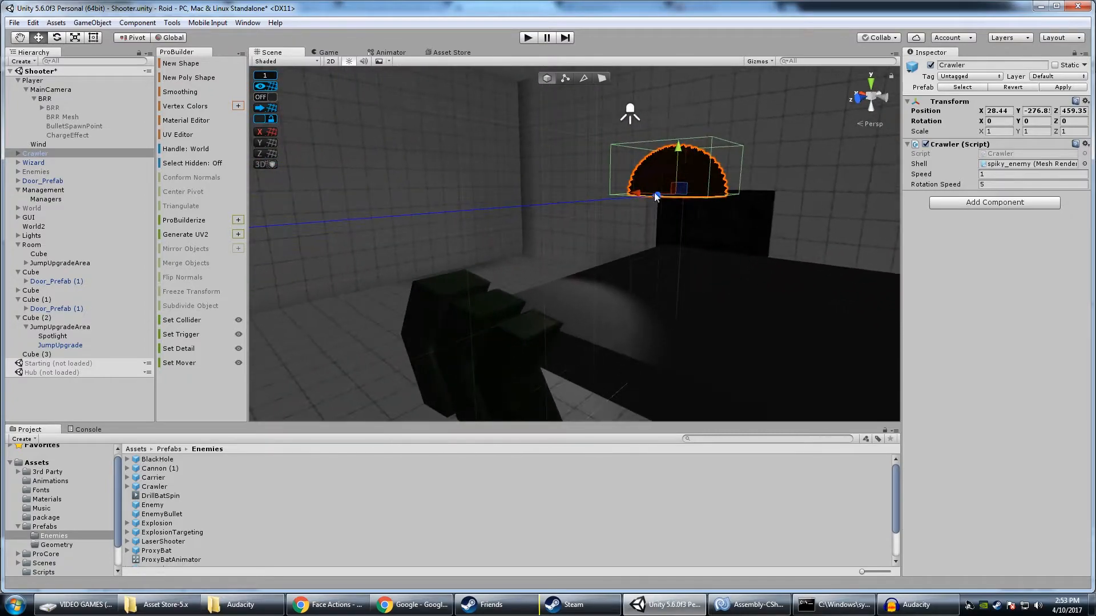
Move the raised Crawler farther along and sideways to about X 30.15, Z 461.45
drag(637, 196, 586, 201)
right_drag(586, 201, 323, 219)
key(w)
key(d)
key(s)
key(d)
scroll(548, 203, down, 4)
right_drag(549, 203, 565, 179)
key(w)
key(s)
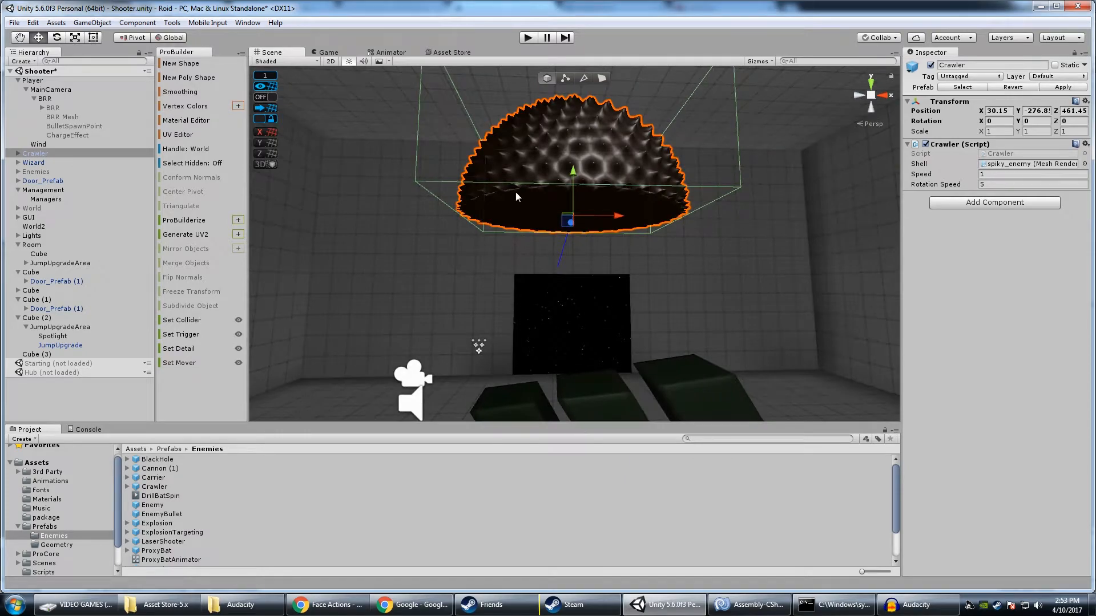
Lower the Crawler to the room's floor beyond the platform, at about Y -282.1, Z 465.26
right_drag(509, 259, 781, 285)
right_drag(554, 272, 598, 317)
key(s)
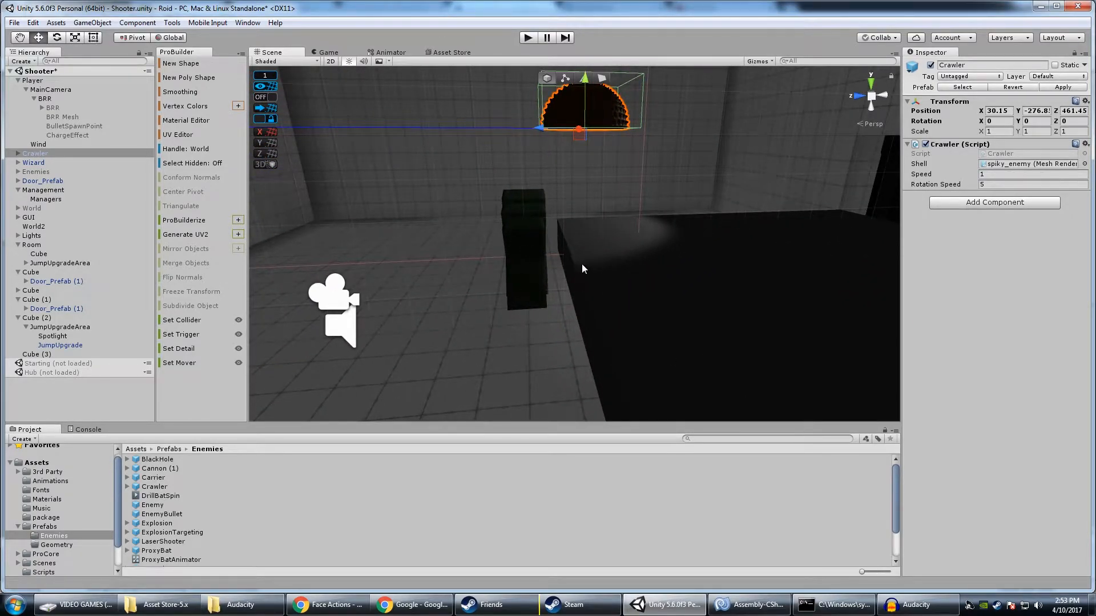
right_drag(584, 268, 477, 251)
key(d)
right_drag(562, 242, 511, 223)
drag(682, 163, 539, 333)
right_drag(520, 343, 520, 346)
key(w)
alt+drag(650, 370, 714, 360)
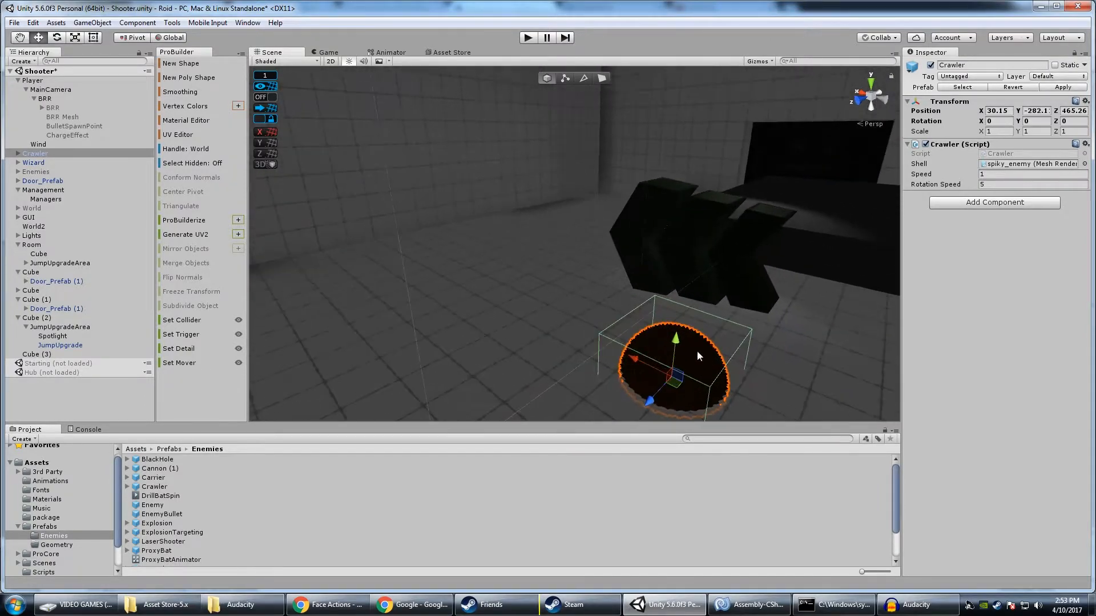
Shift the Crawler across open floor and rest it on the surface at about X 41.08, Y -281.99, Z 469.49
drag(629, 361, 296, 196)
drag(455, 234, 453, 206)
right_drag(517, 251, 352, 225)
key(w)
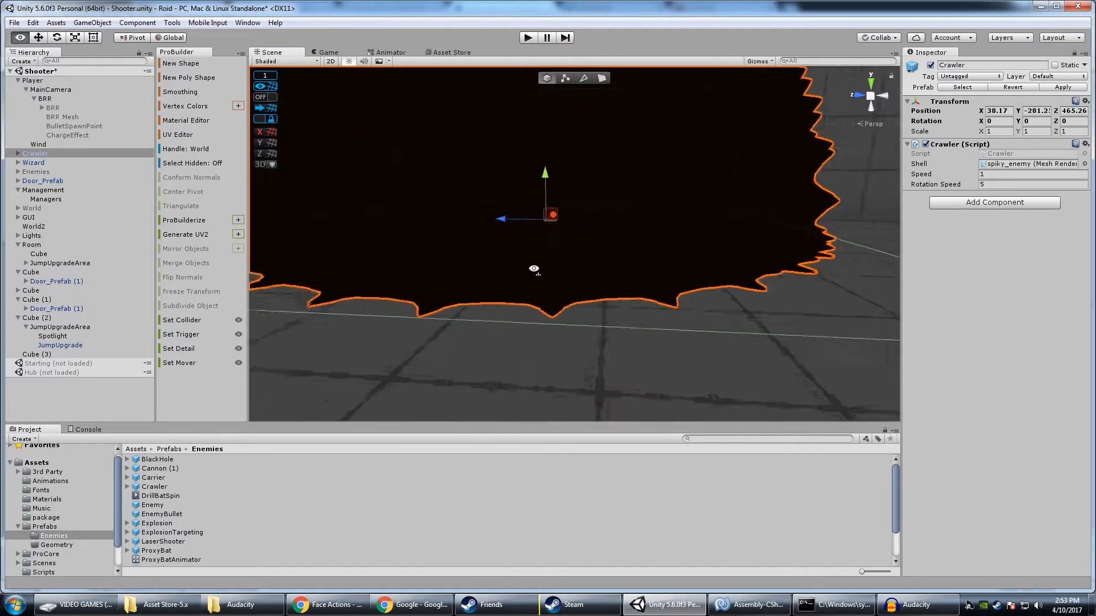
right_drag(536, 269, 540, 254)
key(s)
drag(539, 255, 543, 271)
drag(281, 205, 477, 224)
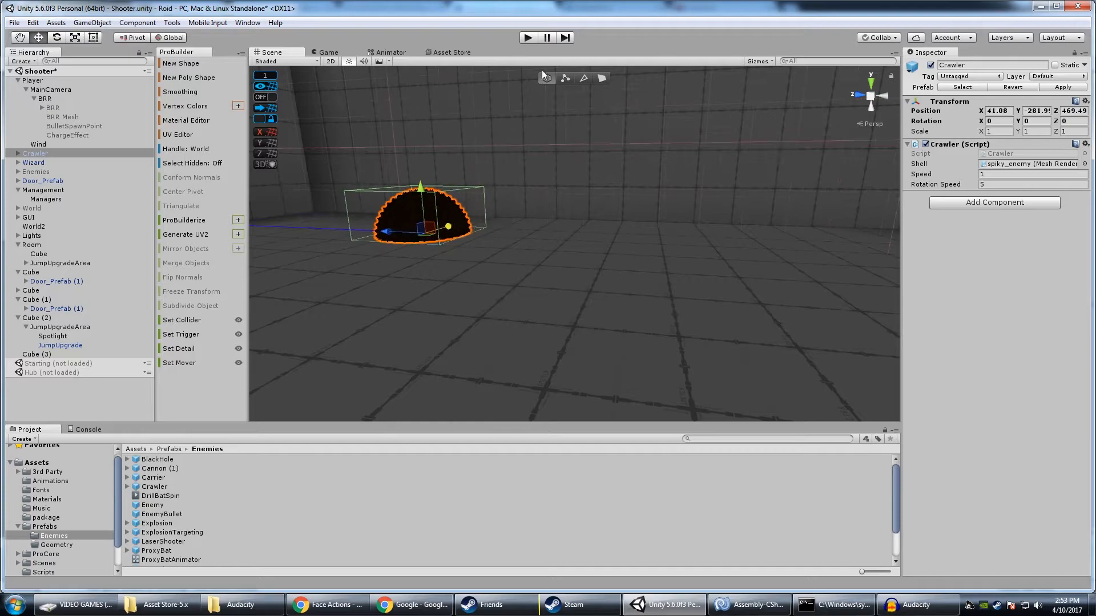
Play-test the level to follow the Crawler from the floor up the room's wall, then stop the test
click(527, 38)
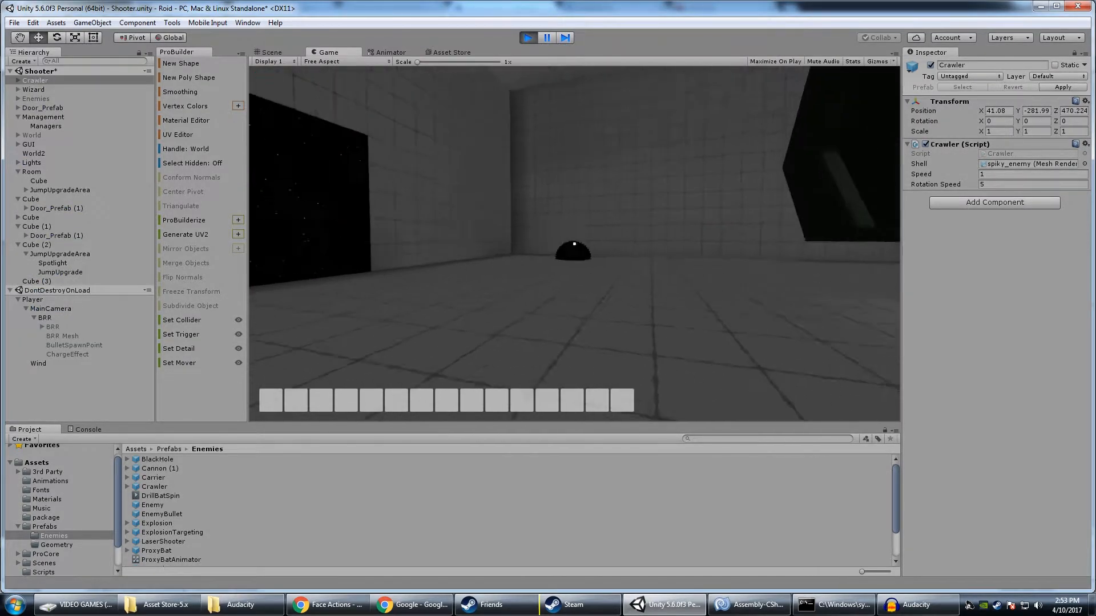
key(w)
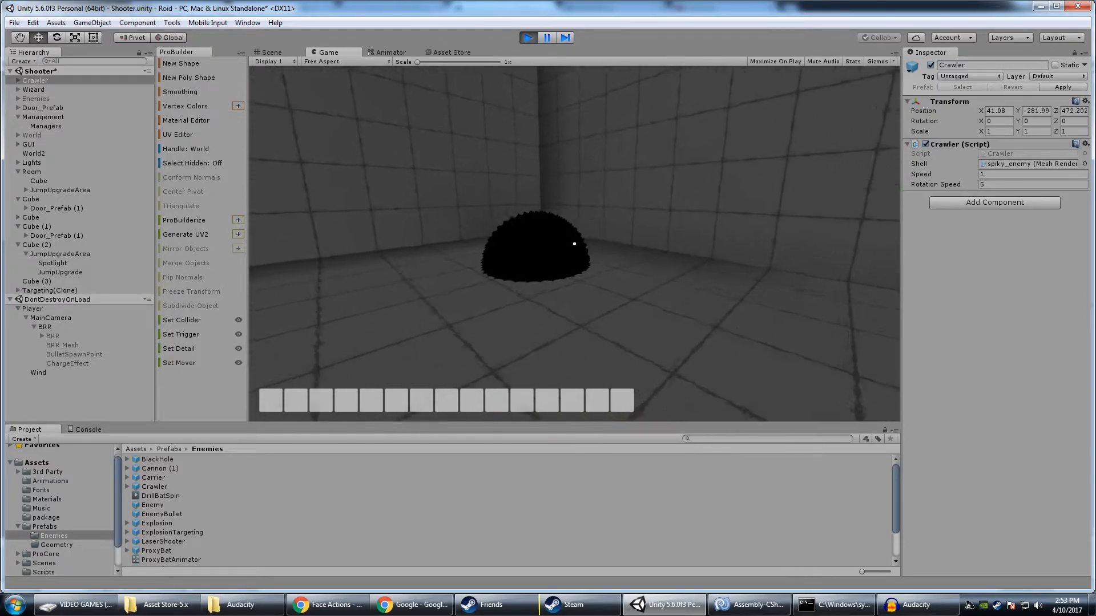
key(d)
key(w)
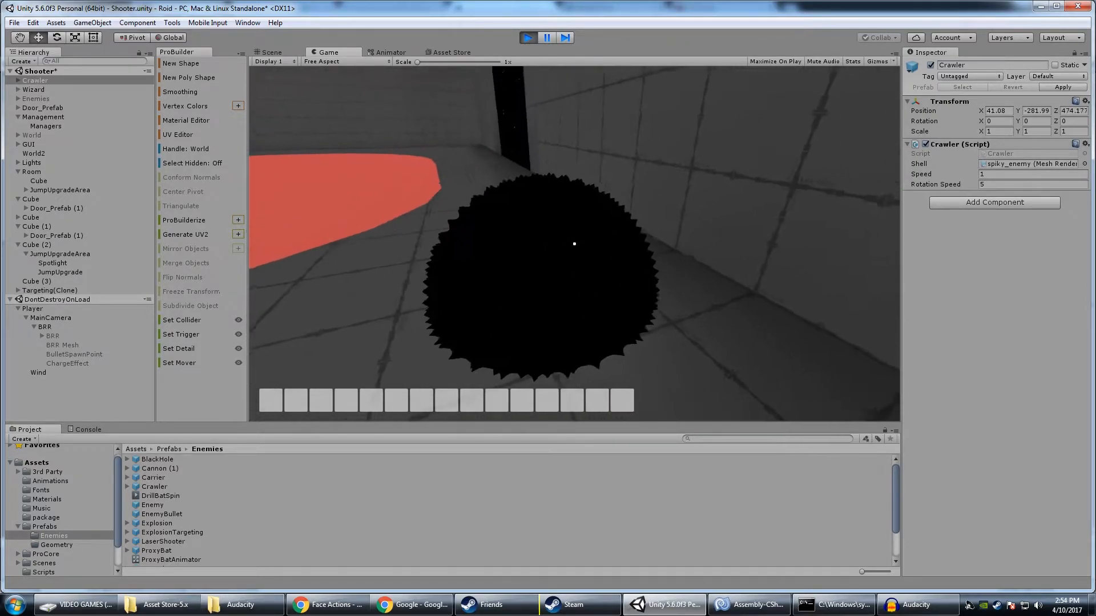
key(s)
key(w)
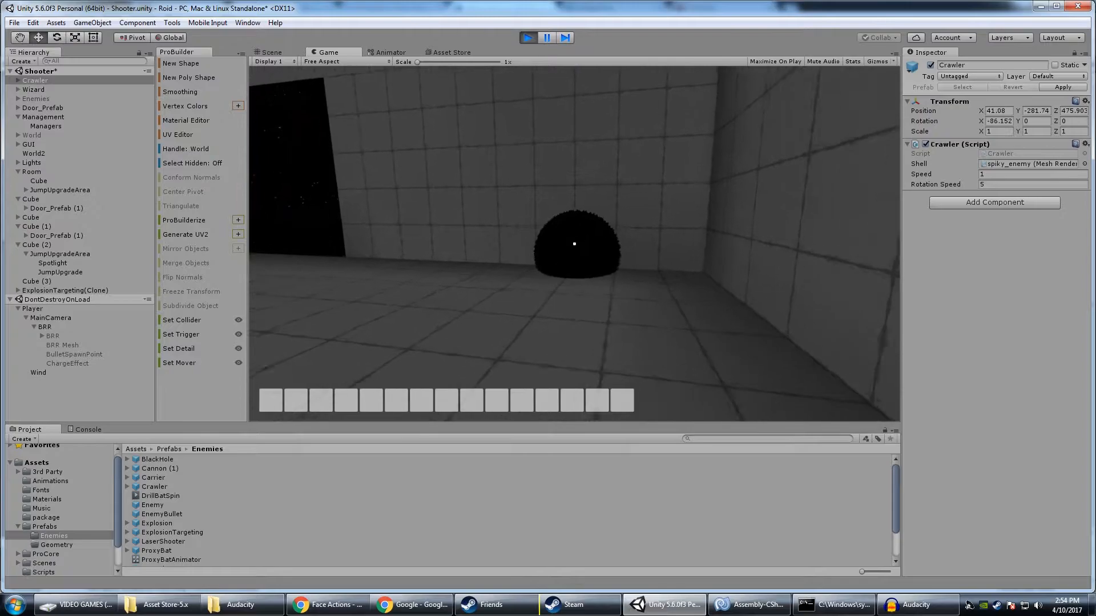
key(a)
key(s)
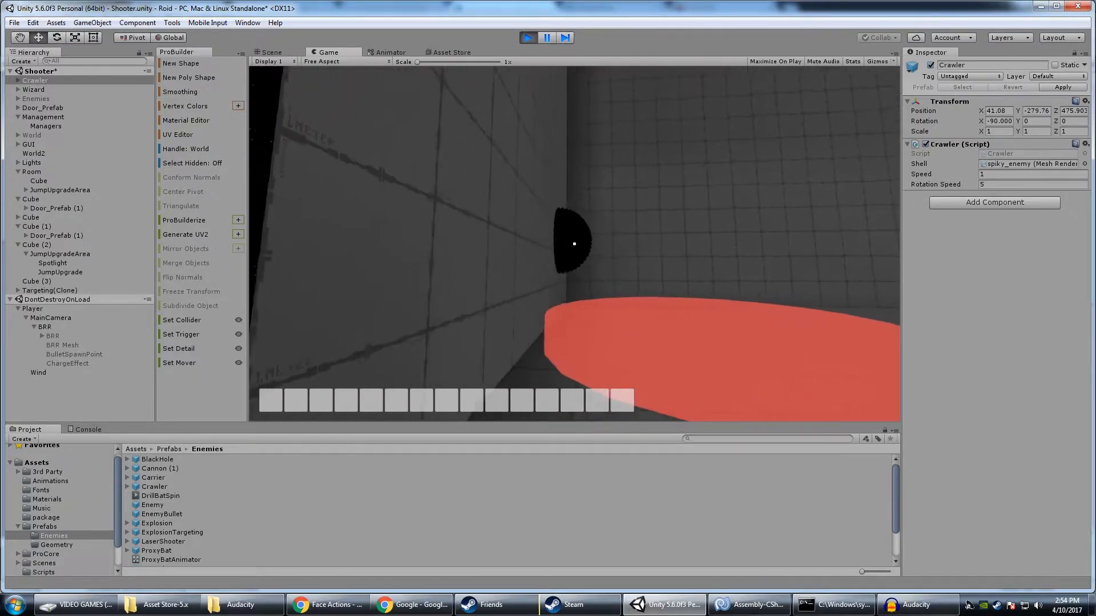
key(w)
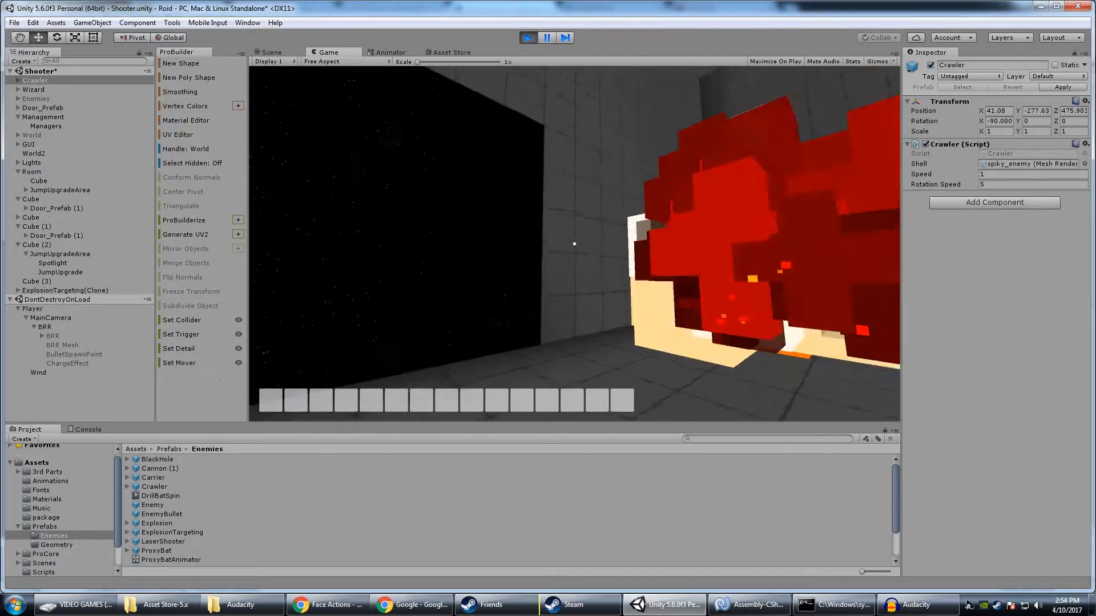
key(s)
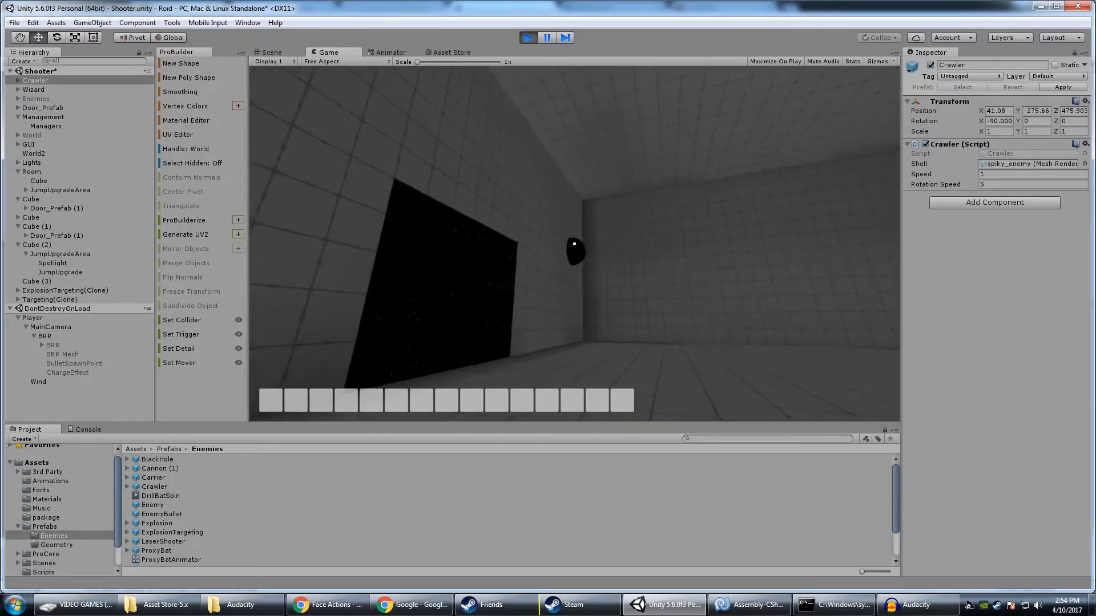
key(w)
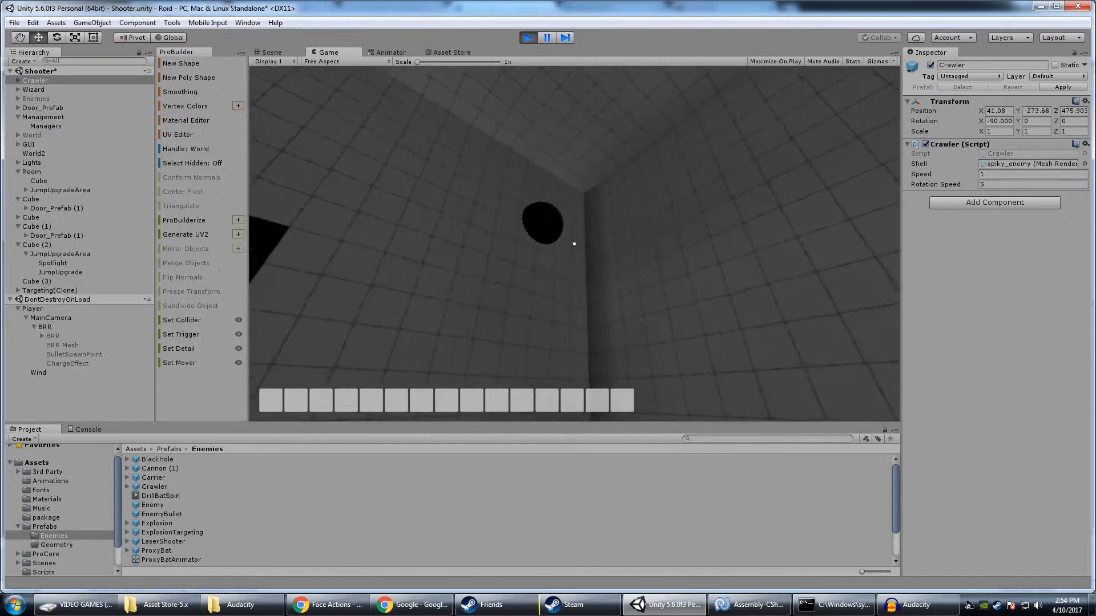
key(s)
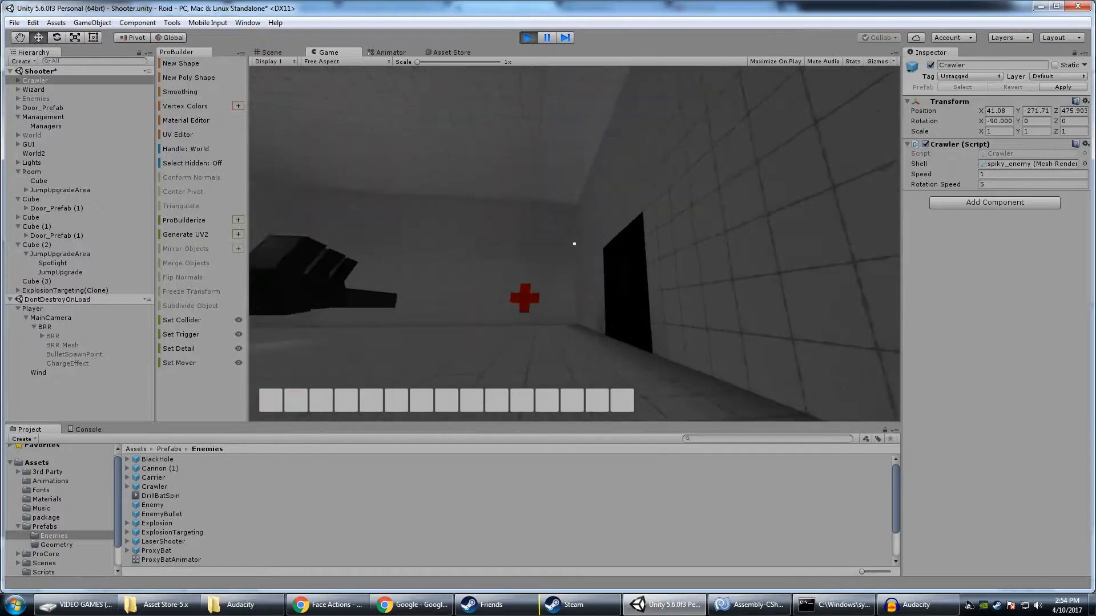
key(ctrl+p)
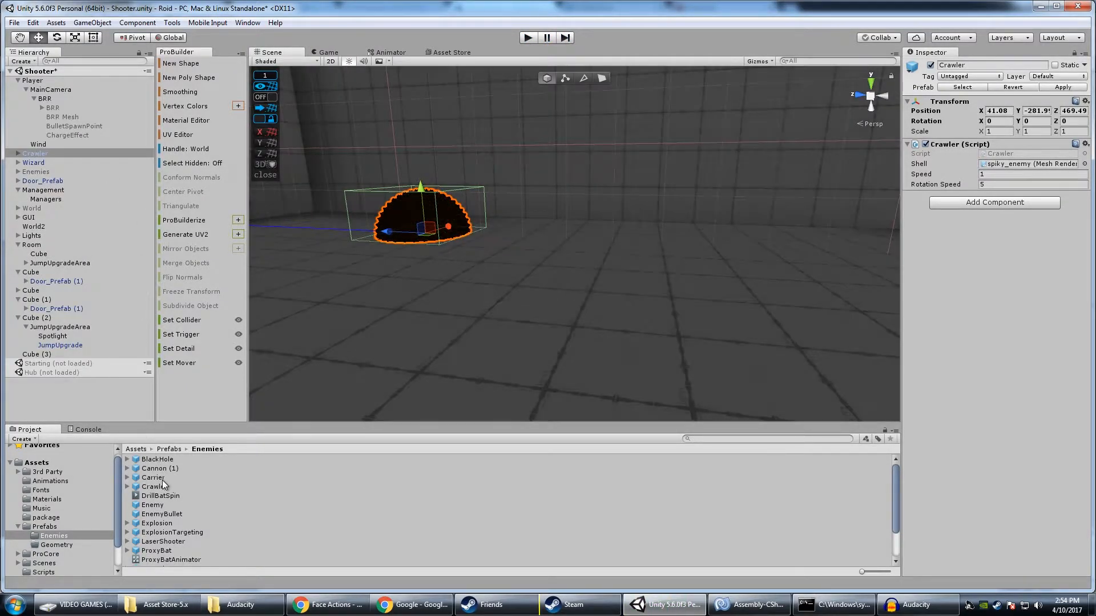
Enable the Jump, Magnet, Gun and Dash upgrades in the Managers object's Upgrade Manager
key(s)
right_drag(508, 226, 659, 224)
key(a)
right_drag(320, 346, 369, 331)
key(w)
click(46, 199)
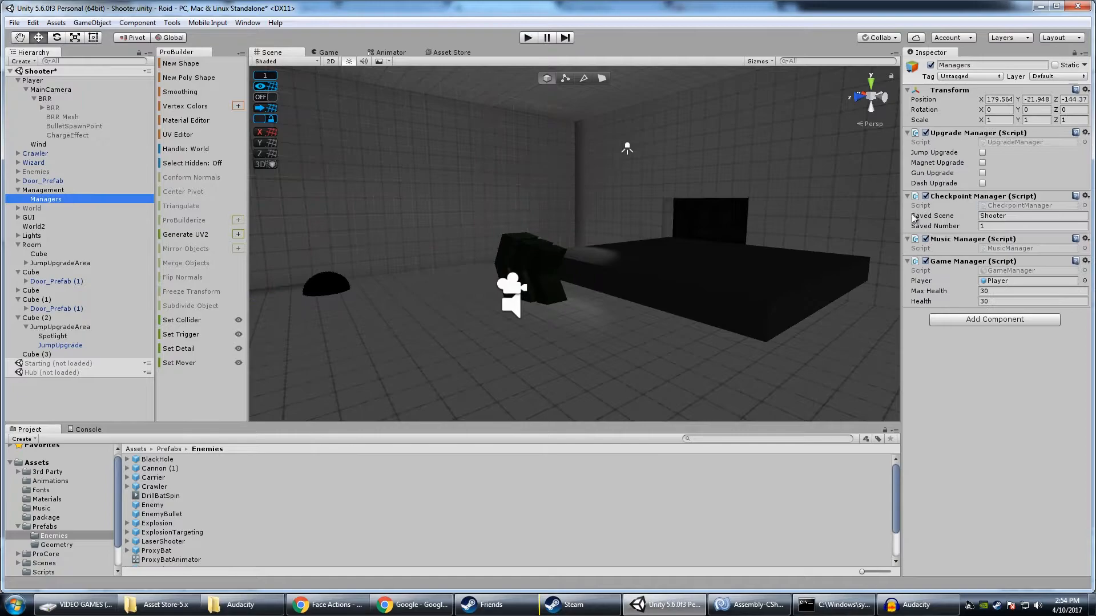
click(982, 153)
click(982, 163)
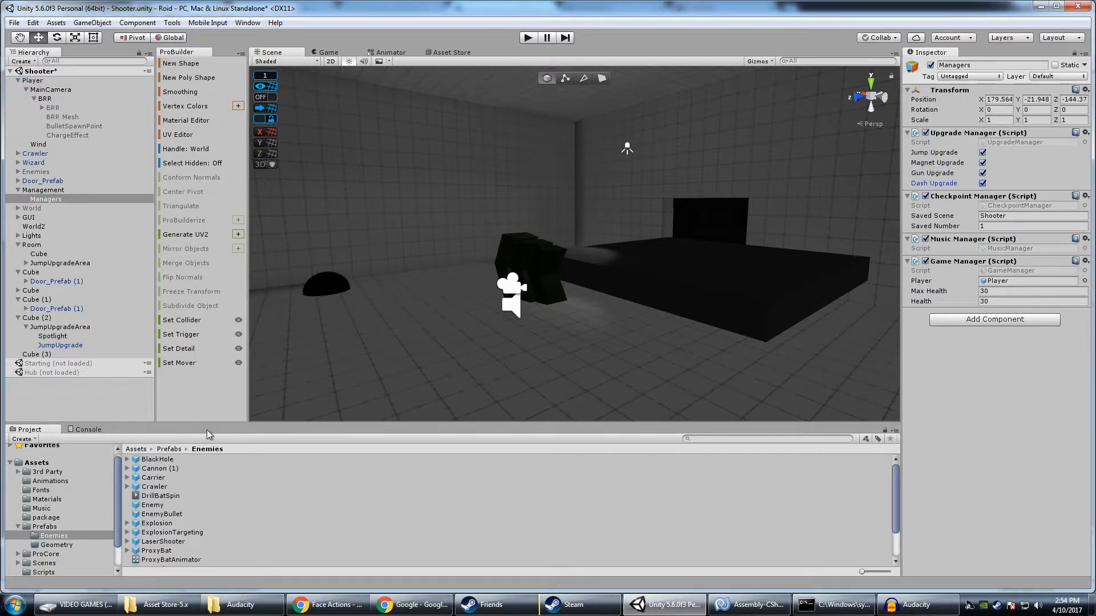
Place a BlackHole enemy prefab in mid-air inside the room at about X 39.94, Y -275.15
drag(169, 468, 469, 207)
drag(570, 210, 619, 216)
key(f)
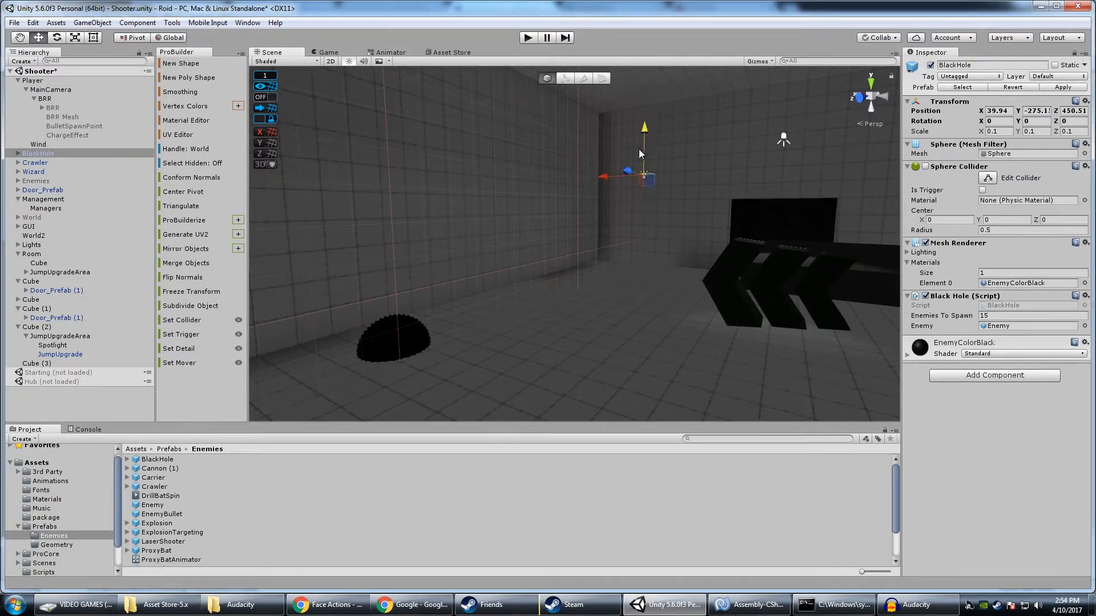
Start a play-test and move around the room under the BlackHole while it spawns its enemies
key(ctrl+p)
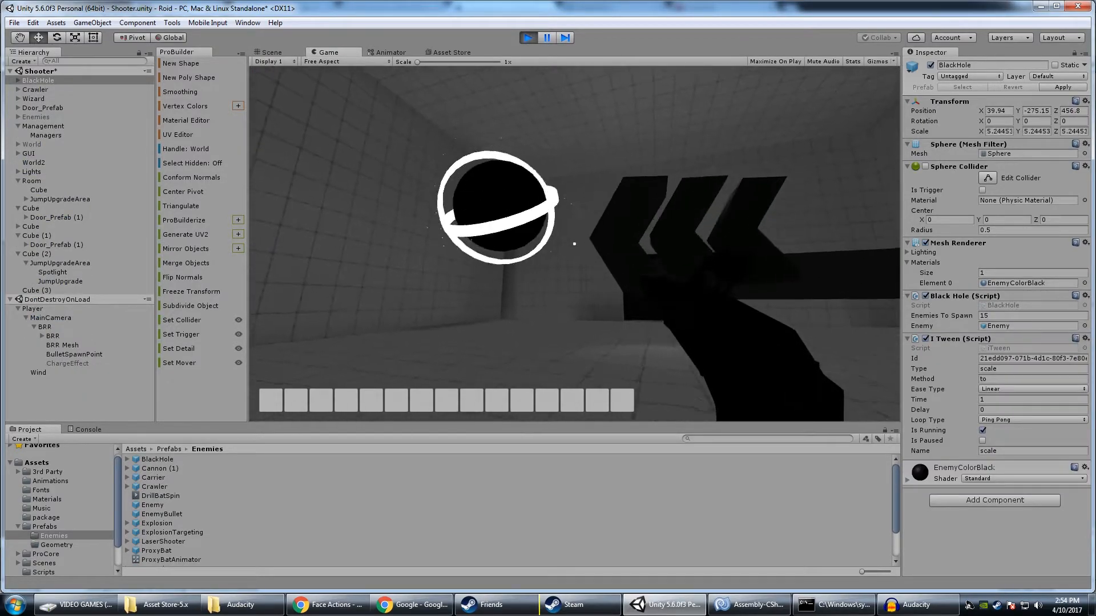
key(s)
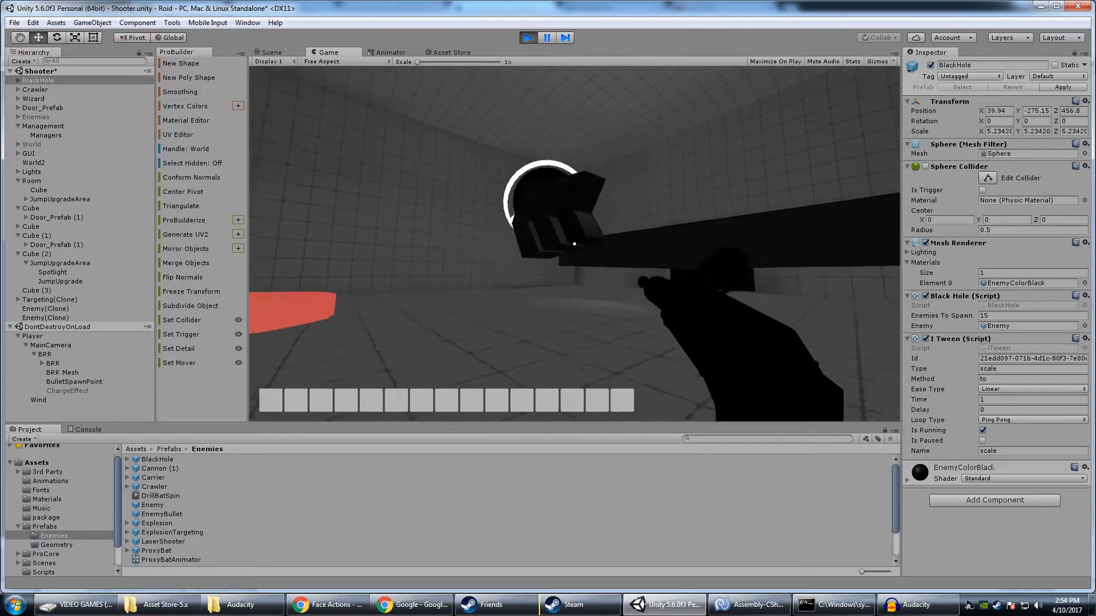
key(a)
key(d)
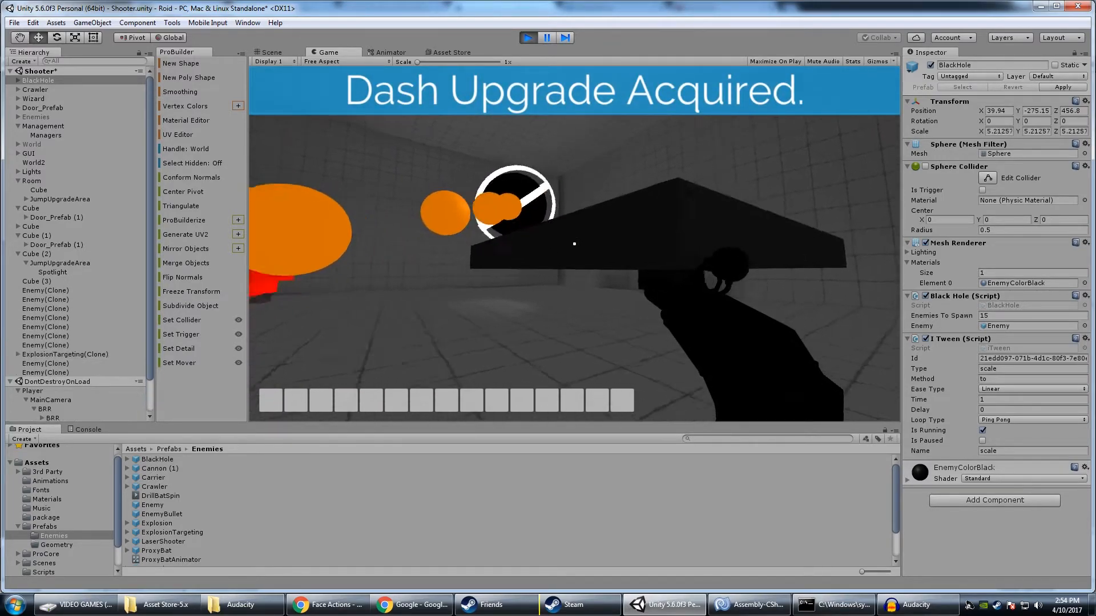
key(s)
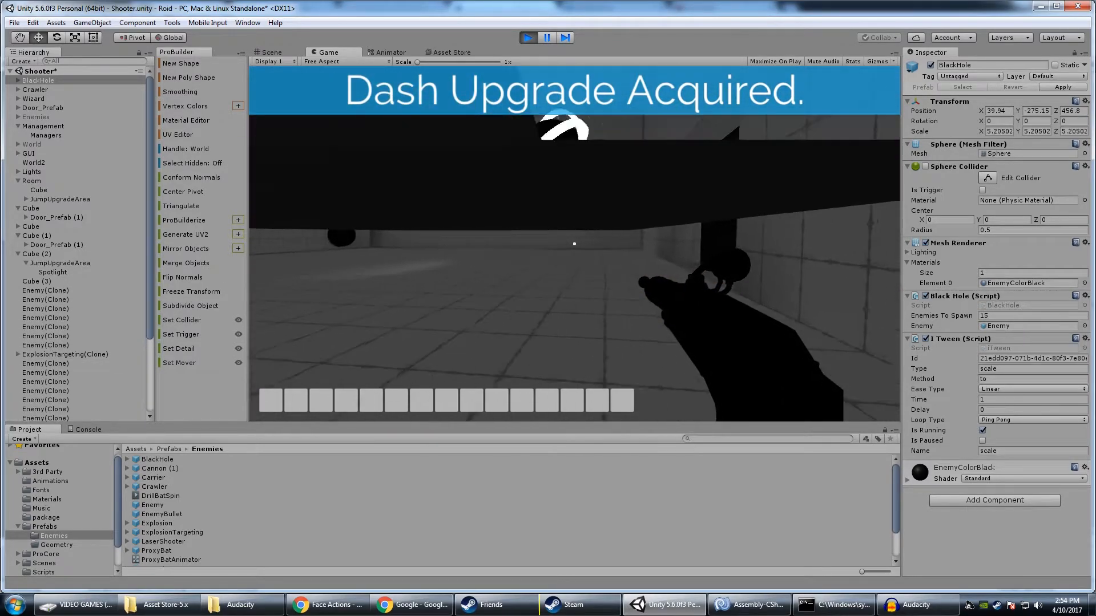
key(w)
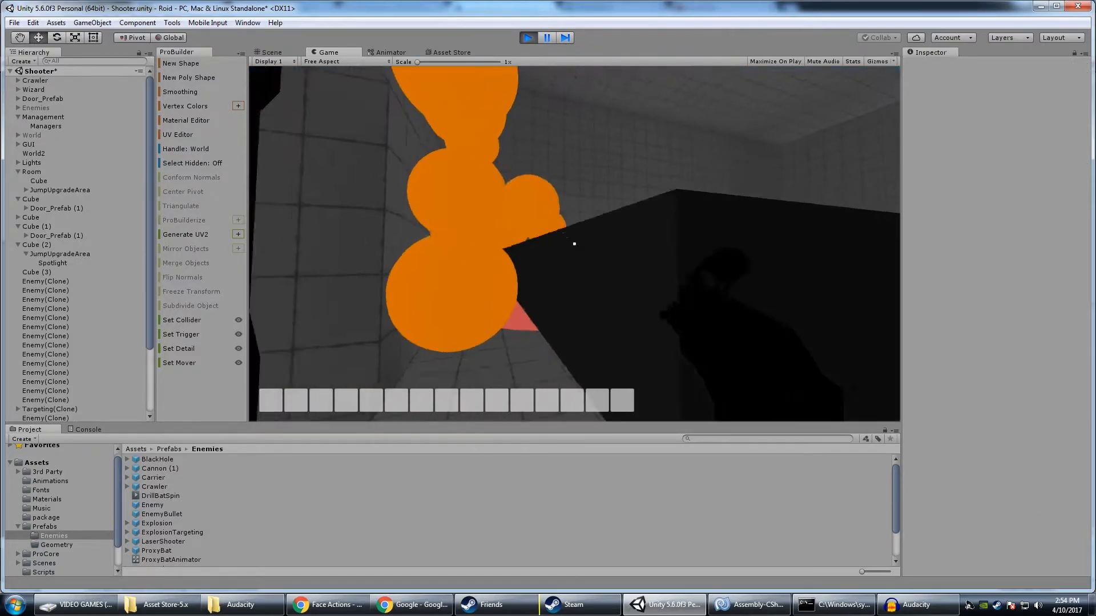
Shoot the swarm of spawned orange enemies and end the BlackHole play-test
click(574, 244)
click(574, 244)
click(574, 244)
click(574, 244)
click(574, 244)
click(574, 244)
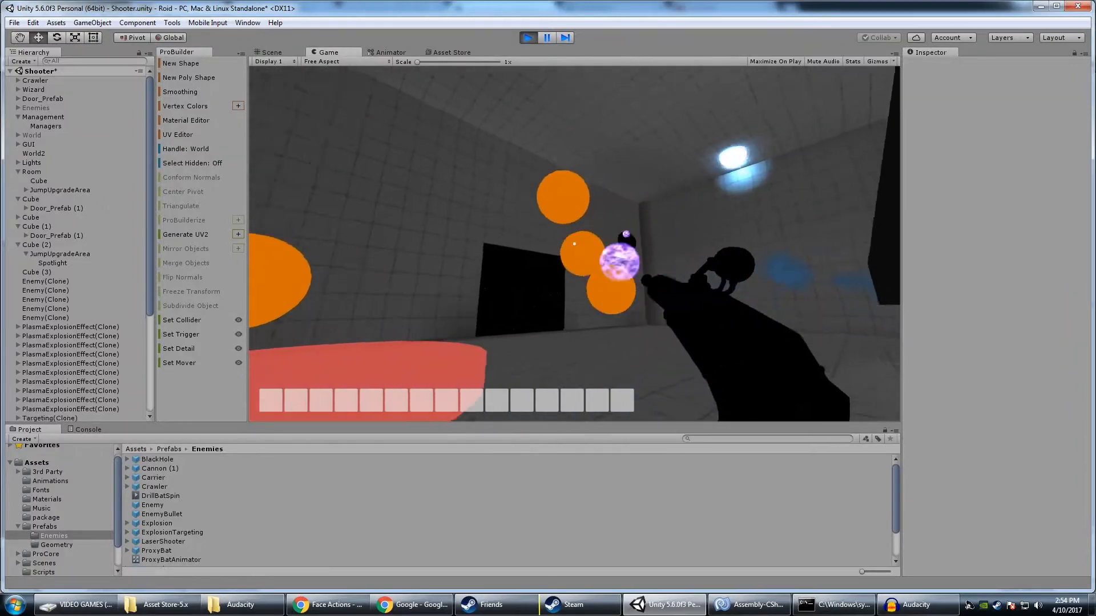
click(574, 243)
click(574, 244)
click(574, 243)
key(Escape)
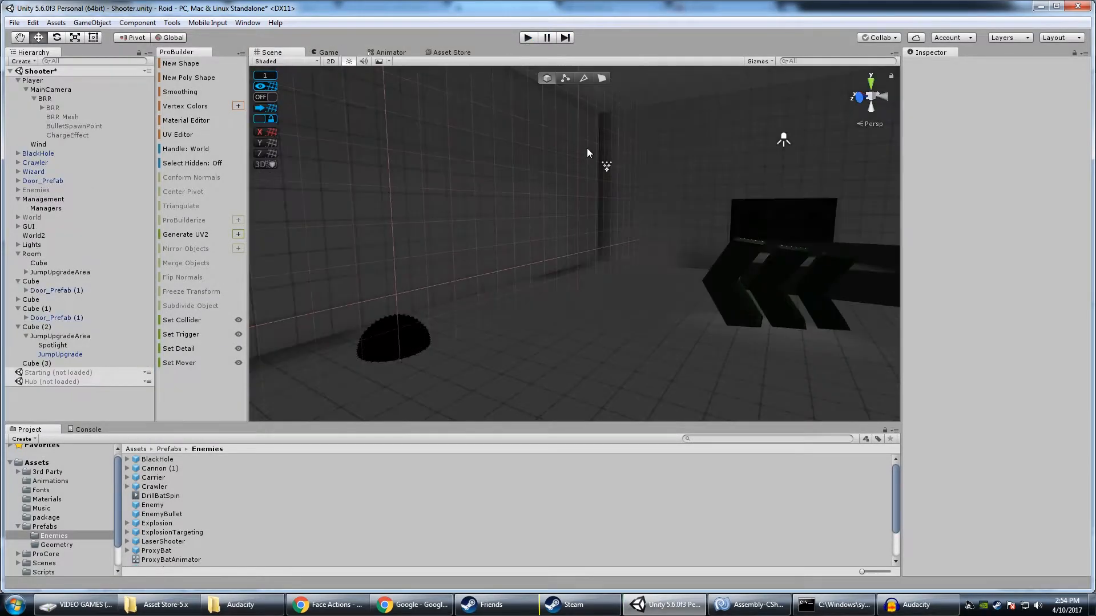
Delete Cube (3), the long dark platform inside the room
right_drag(612, 190, 610, 234)
click(679, 225)
key(Delete)
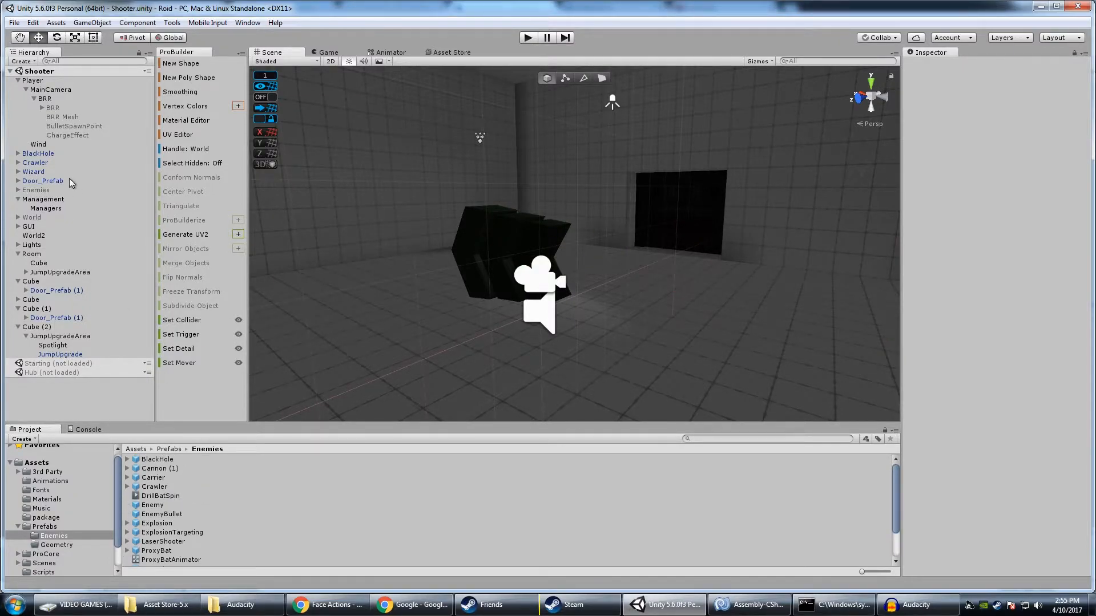
Save the Disruptor as a prefab in the Enemies folder and place an instance at about X 32.12, Y -282, Z 466.72
click(19, 190)
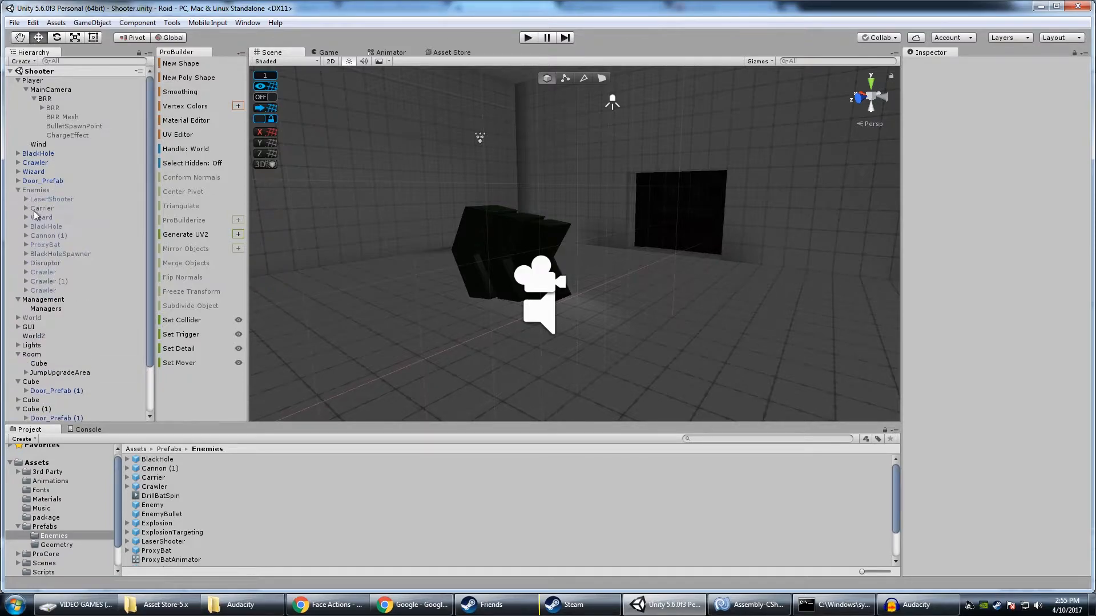
drag(51, 279, 244, 492)
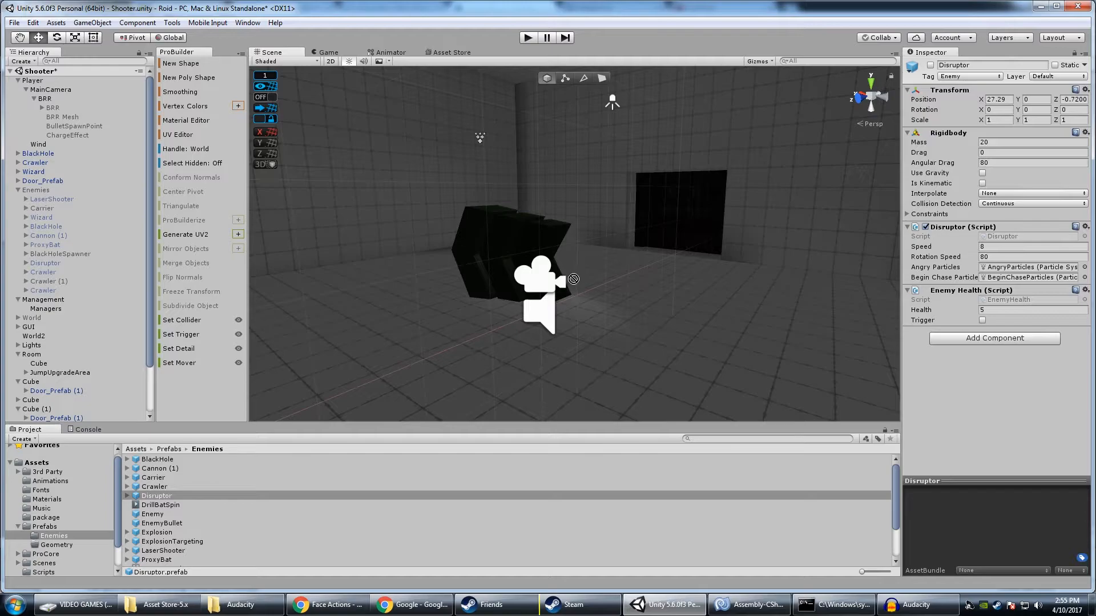
key(s)
right_drag(586, 282, 573, 318)
drag(151, 495, 449, 268)
key(s)
right_drag(493, 307, 496, 290)
key(a)
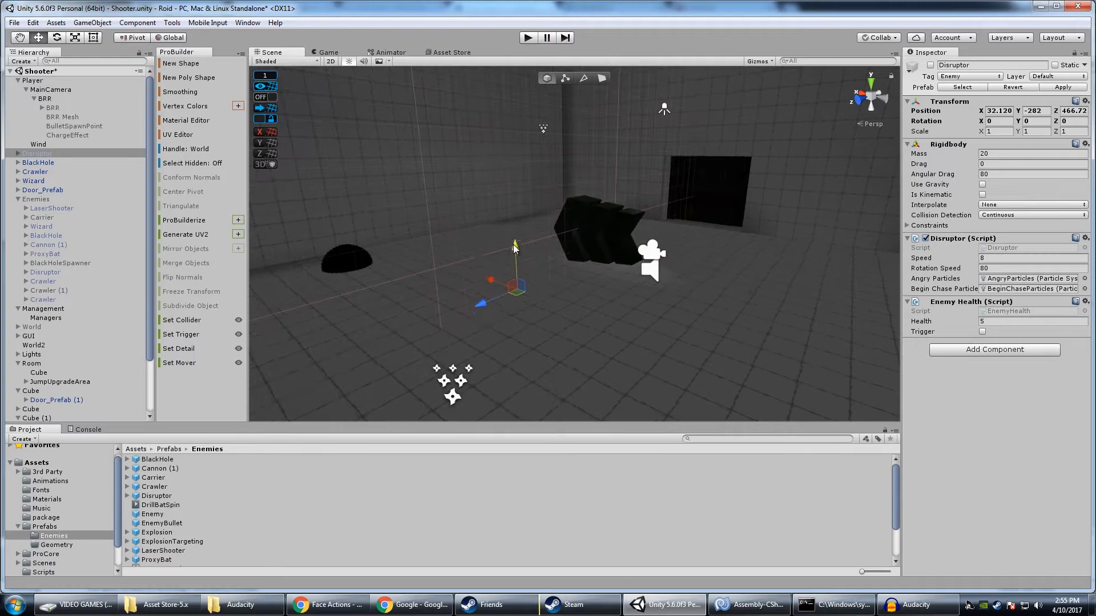
Activate the placed Disruptor and move it into mid-air at about Y -276.6, Z 460.6
right_drag(526, 214, 400, 206)
key(w)
key(d)
click(930, 65)
mouse_move(581, 242)
right_down()
mouse_move(594, 201)
mouse_move(617, 204)
mouse_move(584, 226)
right_up()
key(s)
key(a)
key(d)
key(s)
drag(534, 227, 642, 225)
right_drag(674, 226, 631, 240)
key(d)
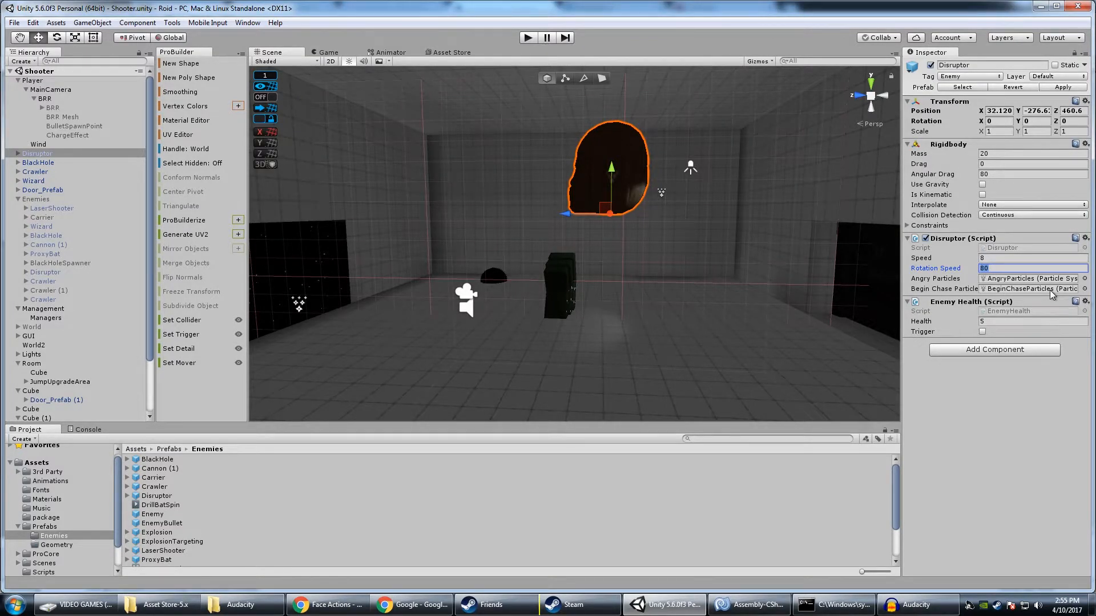
Set the Disruptor's Rotation Speed to 110 and run a short play-test of its chase
text(110)
click(527, 37)
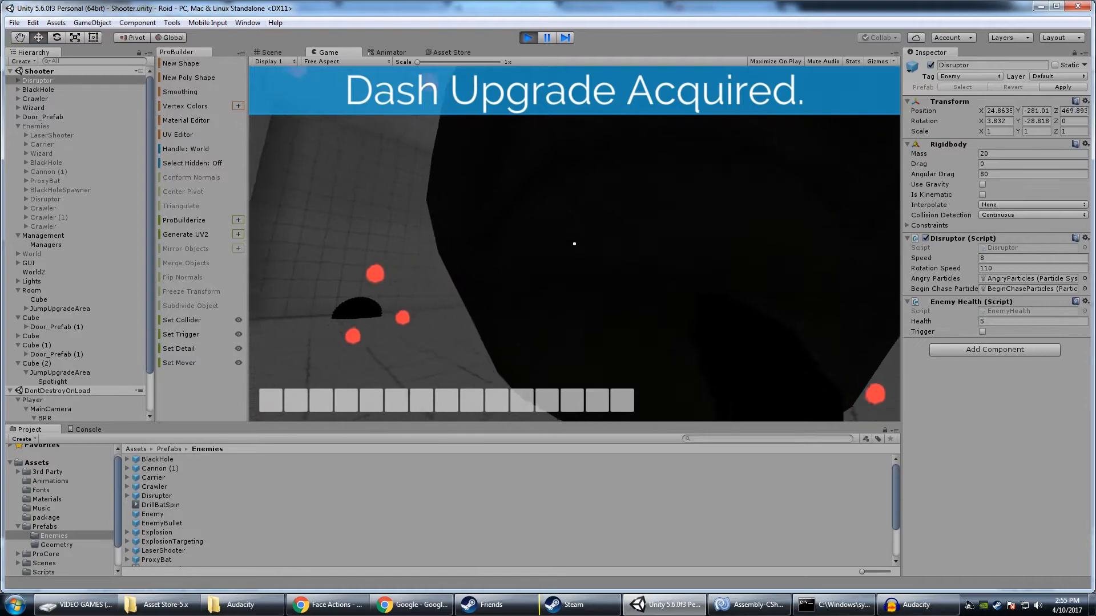
click(529, 38)
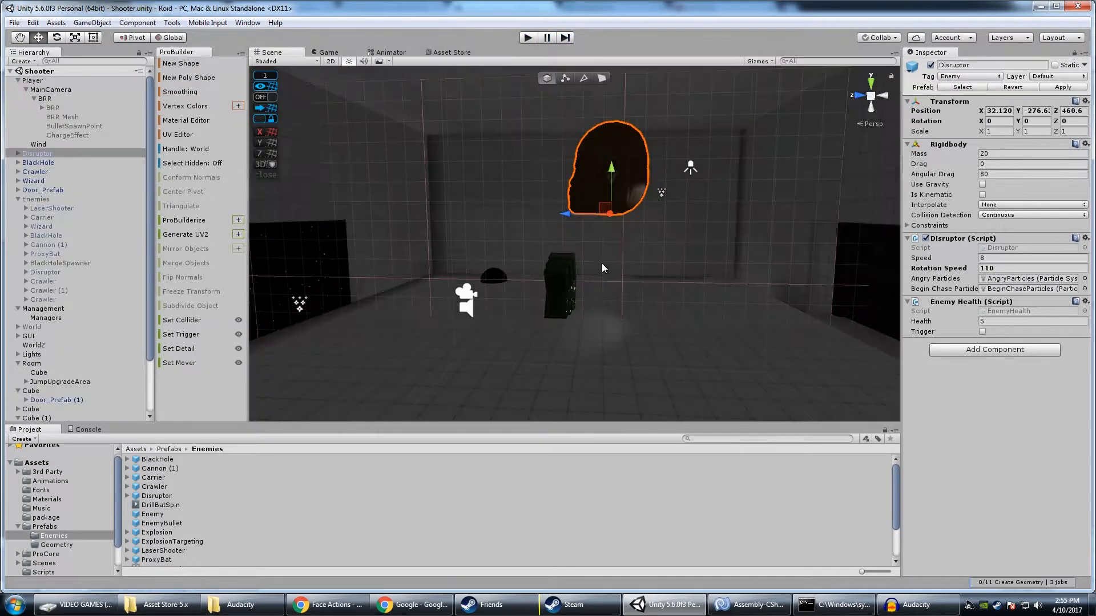
Move the Player along Z out of the Disruptor's room into the neighbouring room with the orange cube
right_drag(666, 270, 637, 287)
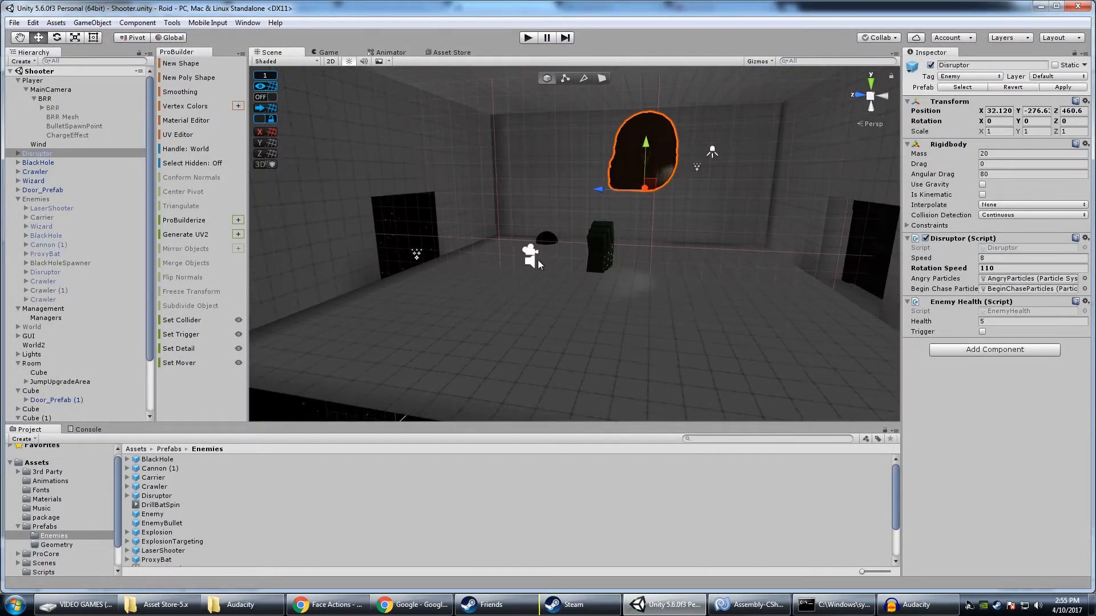
click(540, 263)
drag(503, 259, 868, 286)
key(d)
right_drag(799, 279, 726, 286)
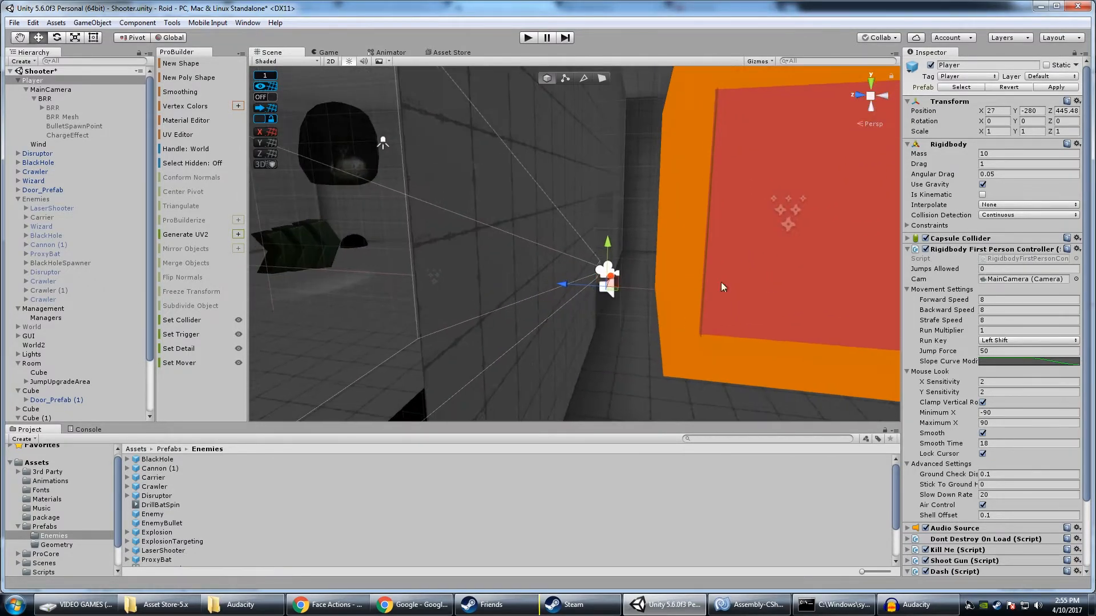
drag(567, 292, 720, 292)
Play-test from the neighbouring room, shooting the door open and backing away from the Disruptor, then stop the test
click(529, 38)
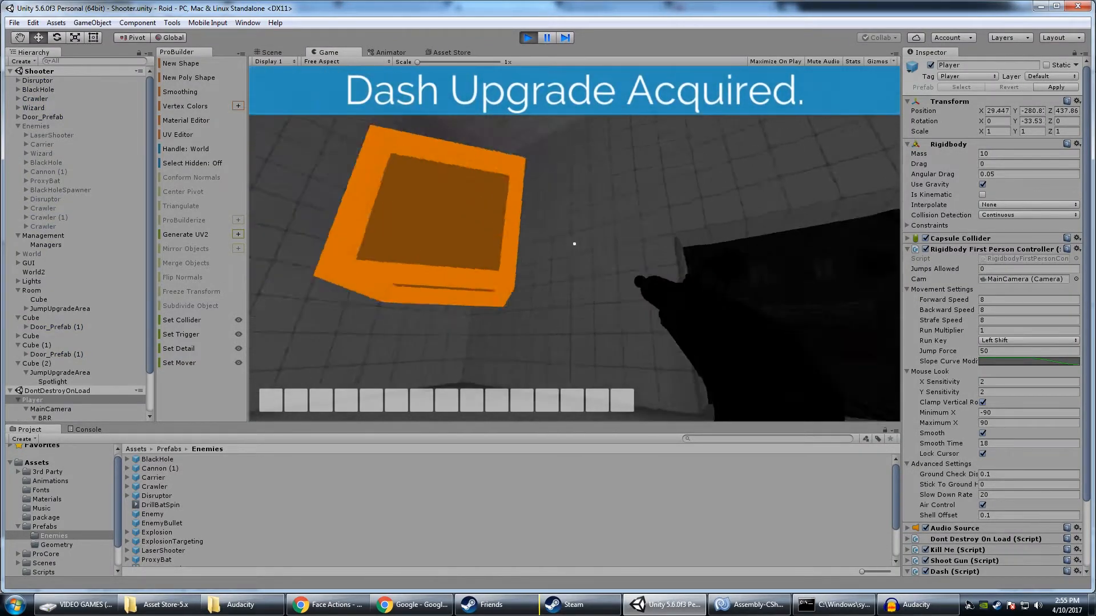
click(574, 244)
key(w)
key(a)
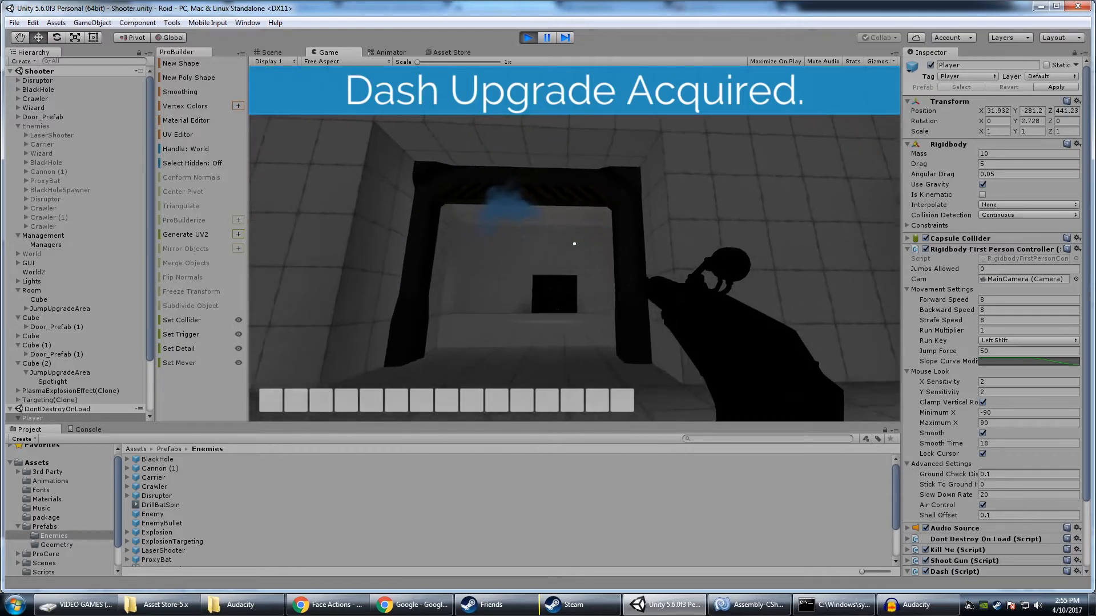
key(s)
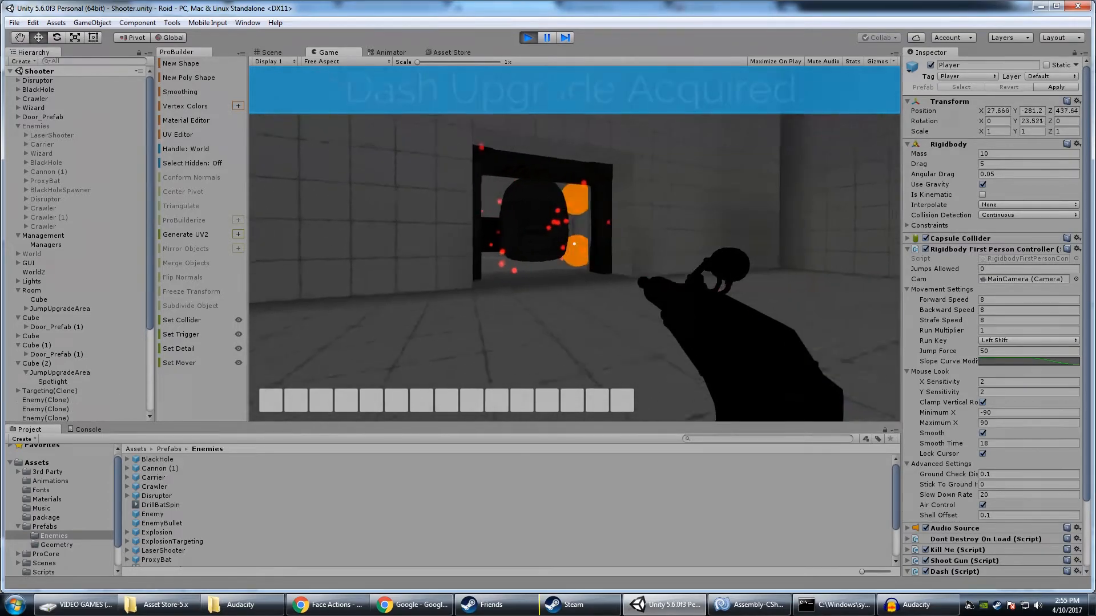
key(ctrl+p)
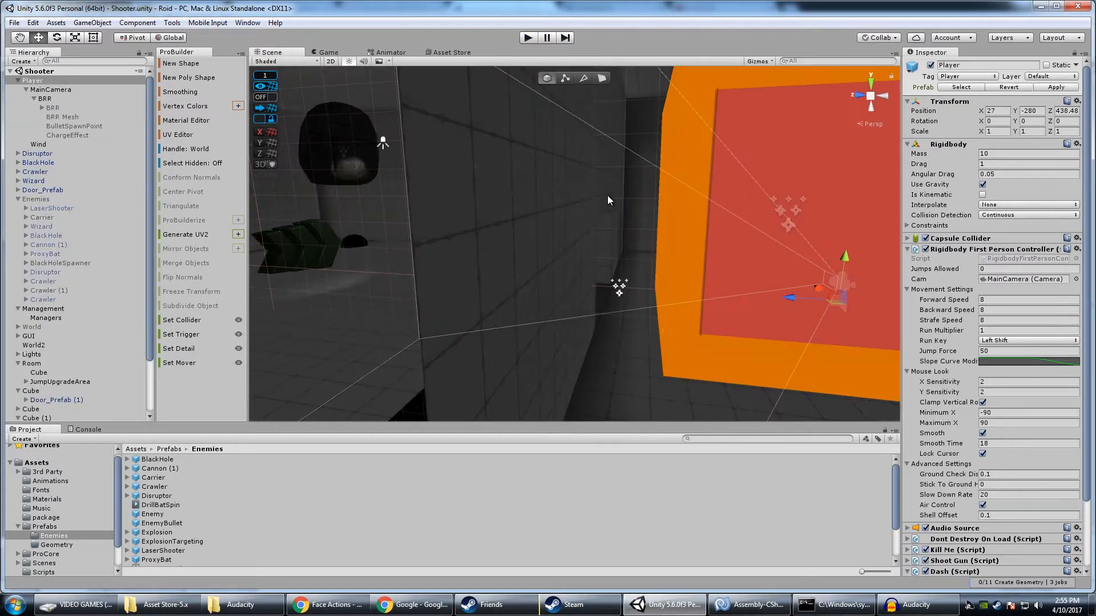
Expand the placed Disruptor and its head_LOD0 child to examine their child objects, including Aggro
right_drag(607, 195, 528, 214)
key(w)
click(514, 170)
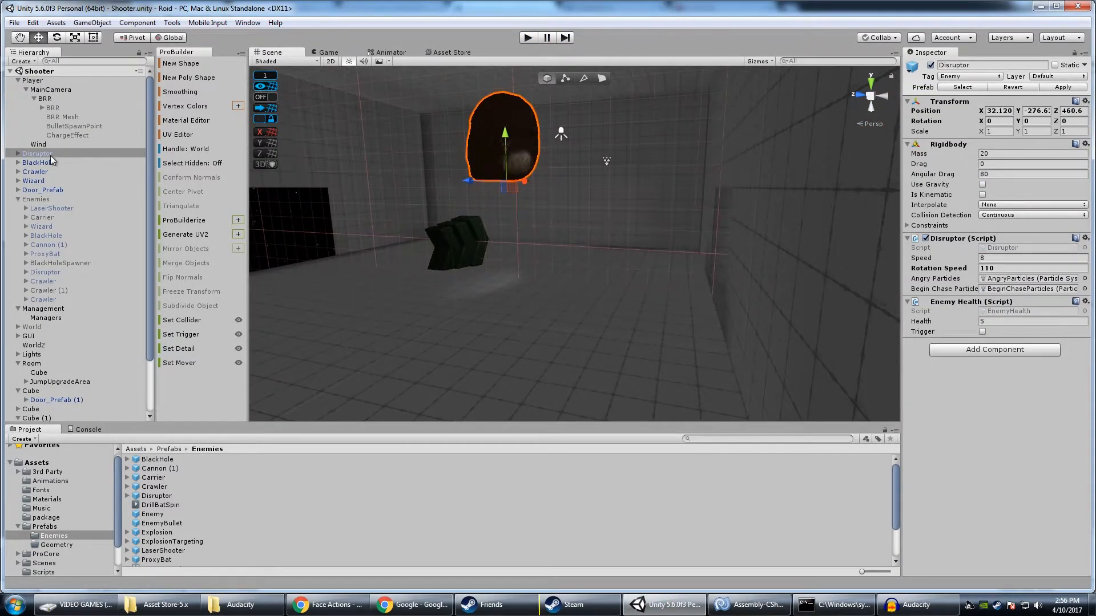
click(18, 153)
click(50, 163)
click(40, 172)
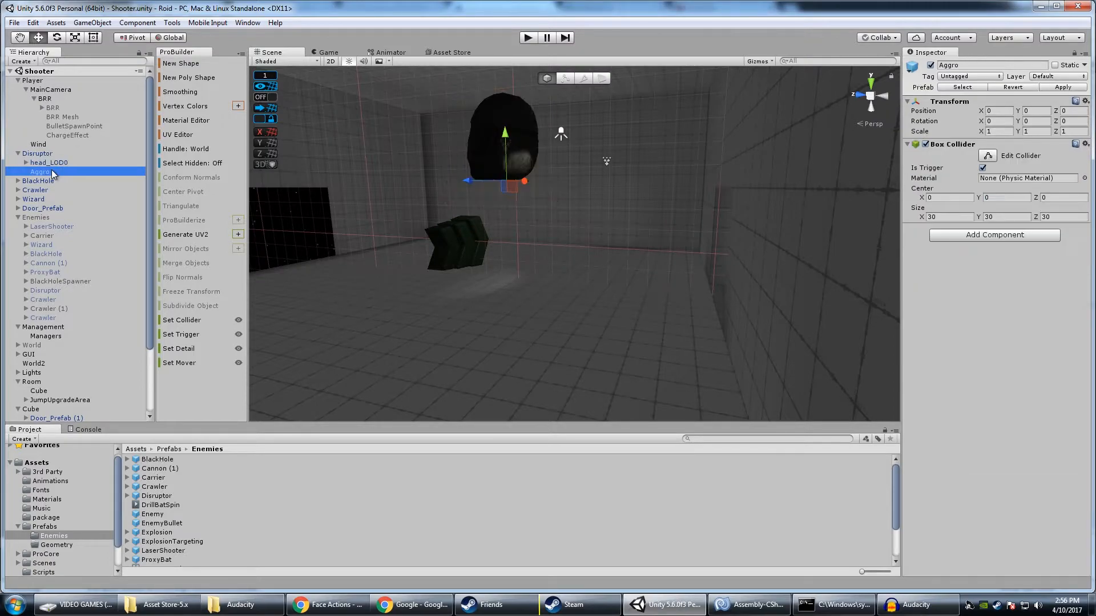
click(32, 164)
click(27, 163)
Set the Box Collider size of the Disruptor's Aggro trigger to 10 × 10 × 10
click(50, 218)
right_drag(514, 228, 451, 191)
key(f)
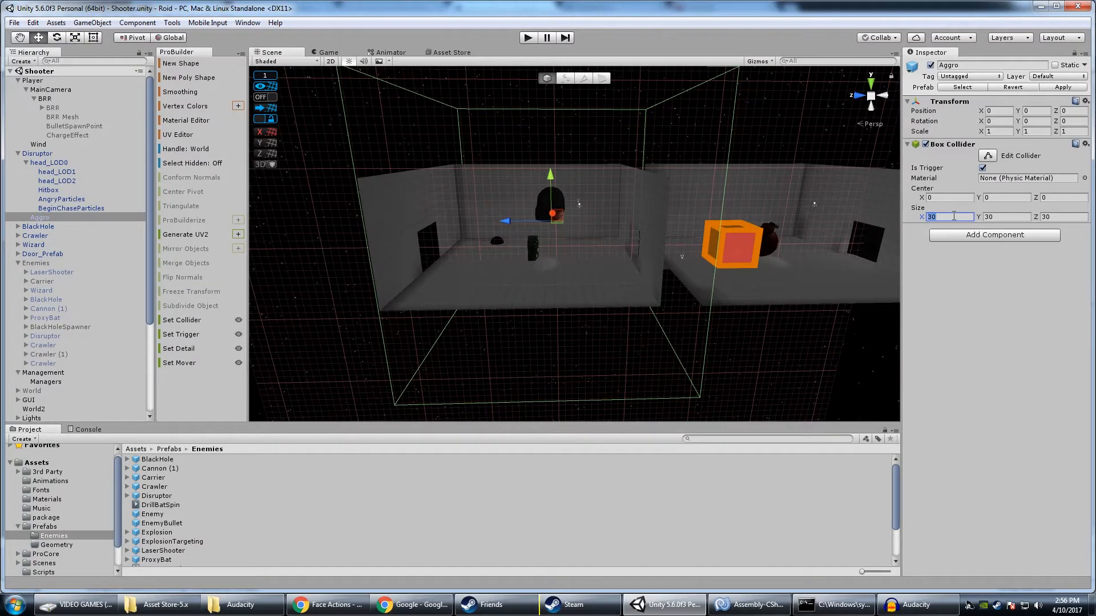
text(10)
key(Tab)
text(10)
key(Tab)
text(10)
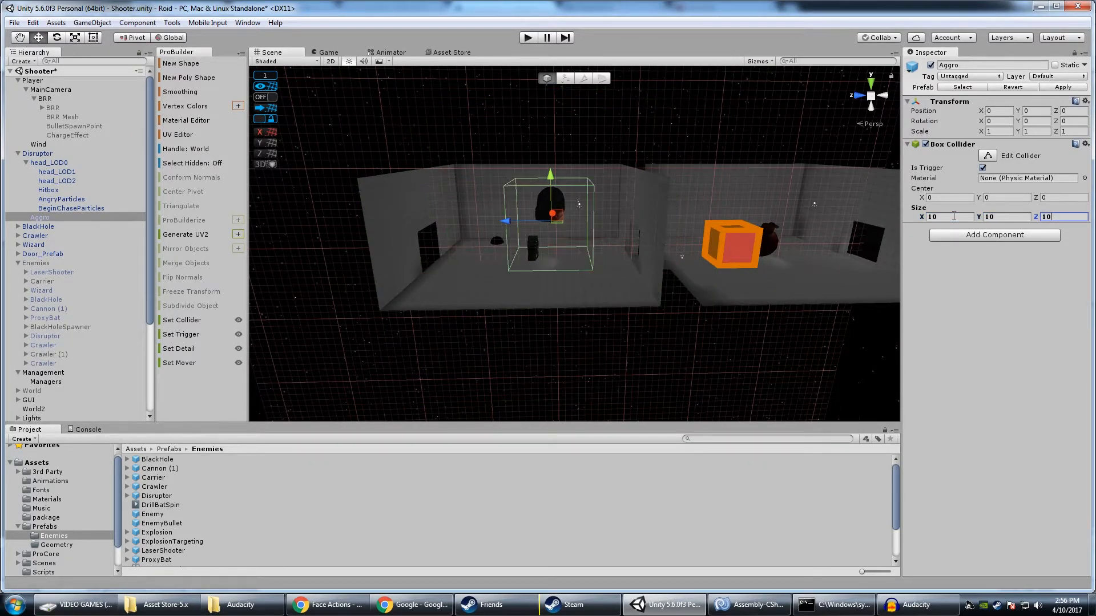
Play-test with the smaller aggro trigger, opening the door and shooting the BlackHole's swarm while retreating
click(527, 37)
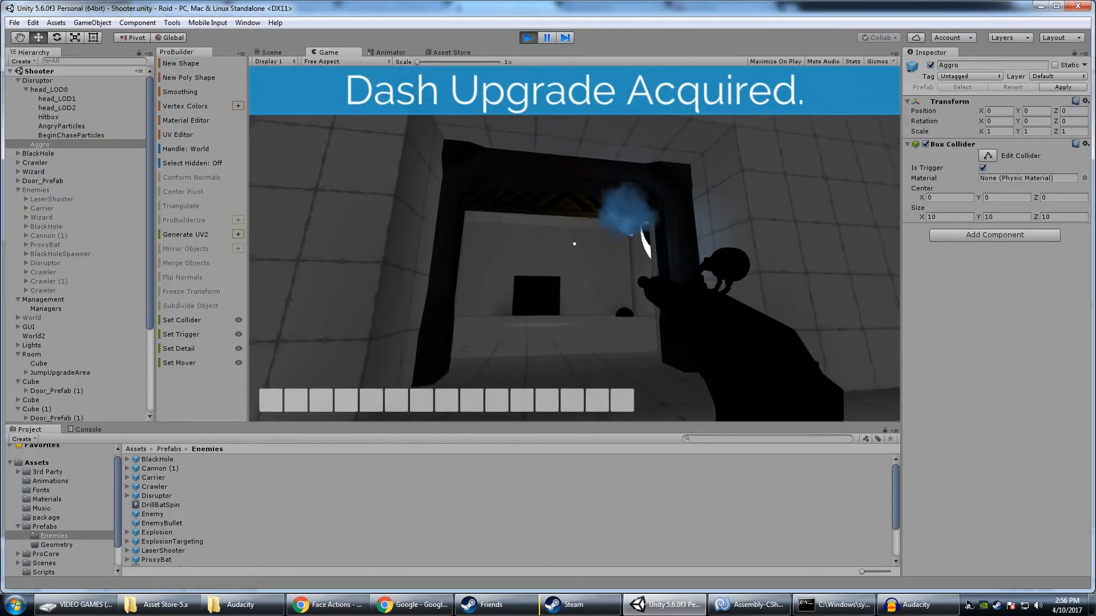
key(s)
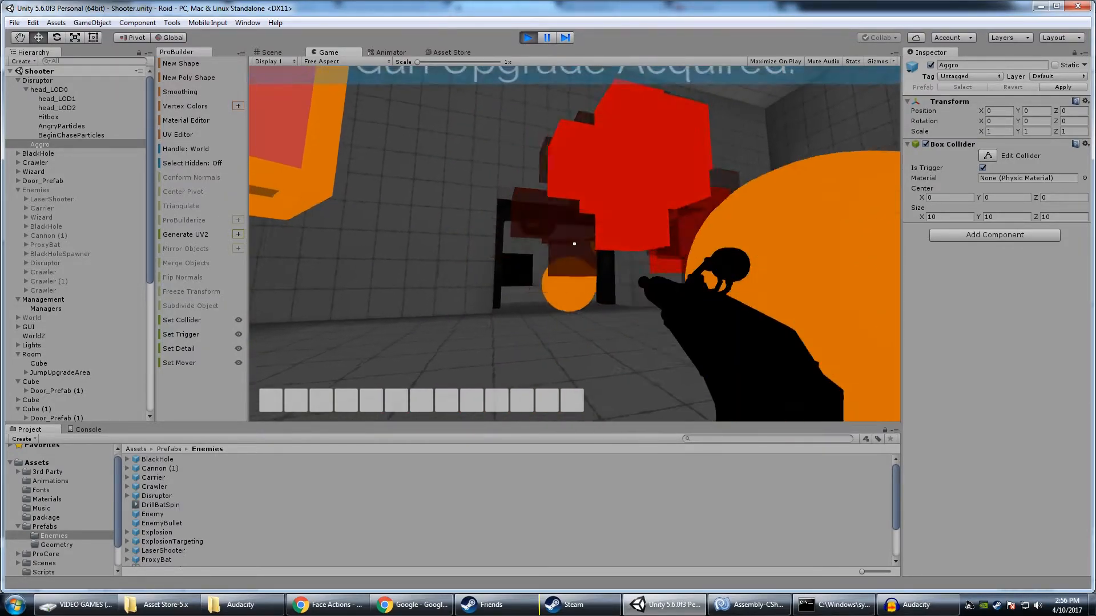
key(a)
key(d)
click(574, 244)
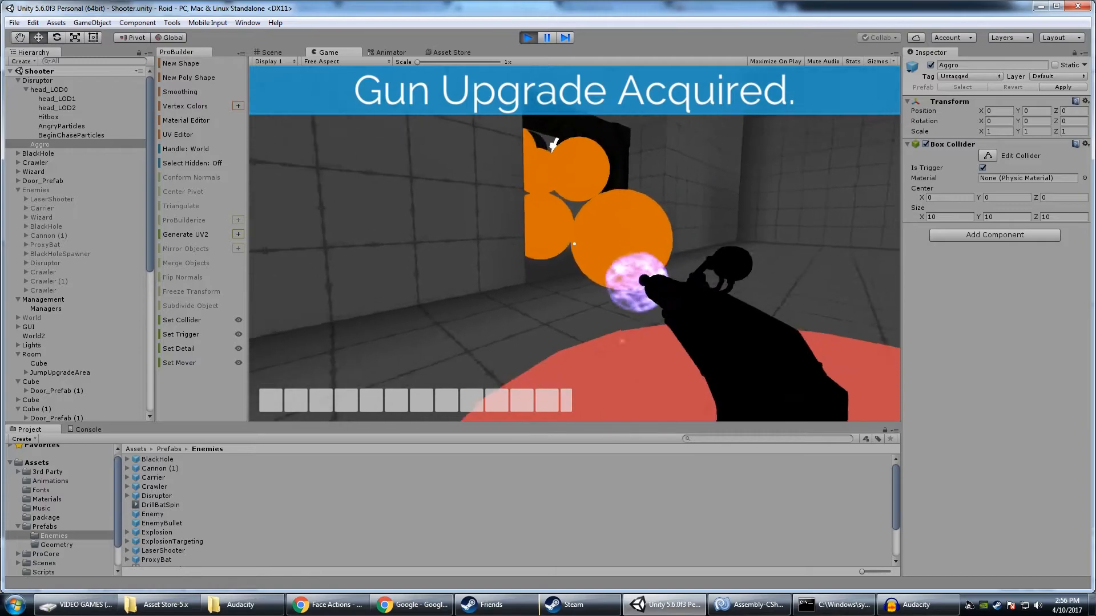
click(574, 244)
click(574, 244)
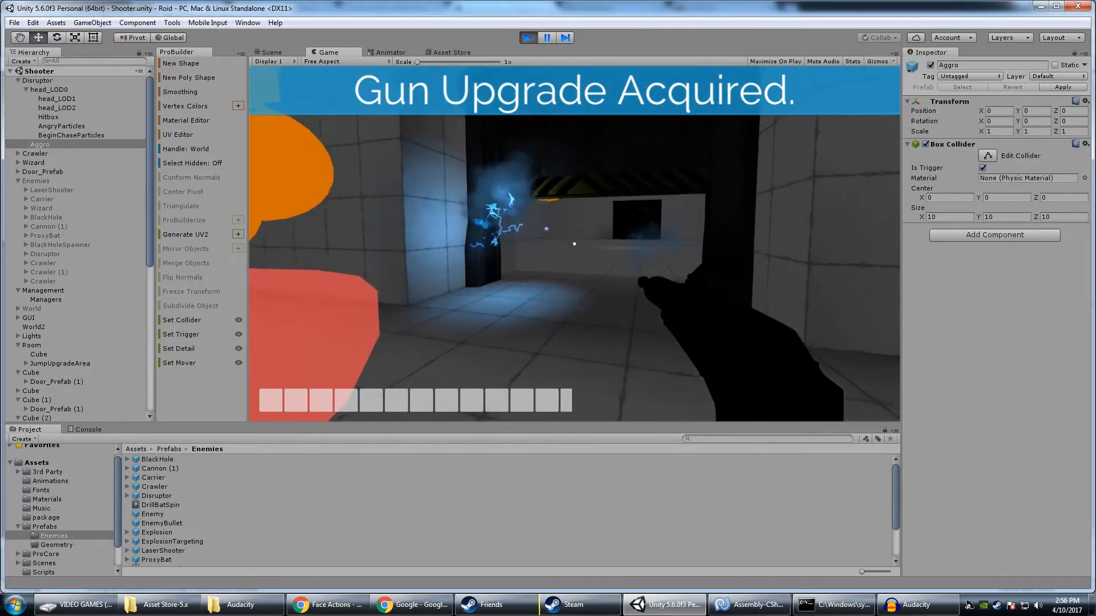
Advance through the doorway and fight the Disruptor with gun shots in the running play-test
key(s)
key(w)
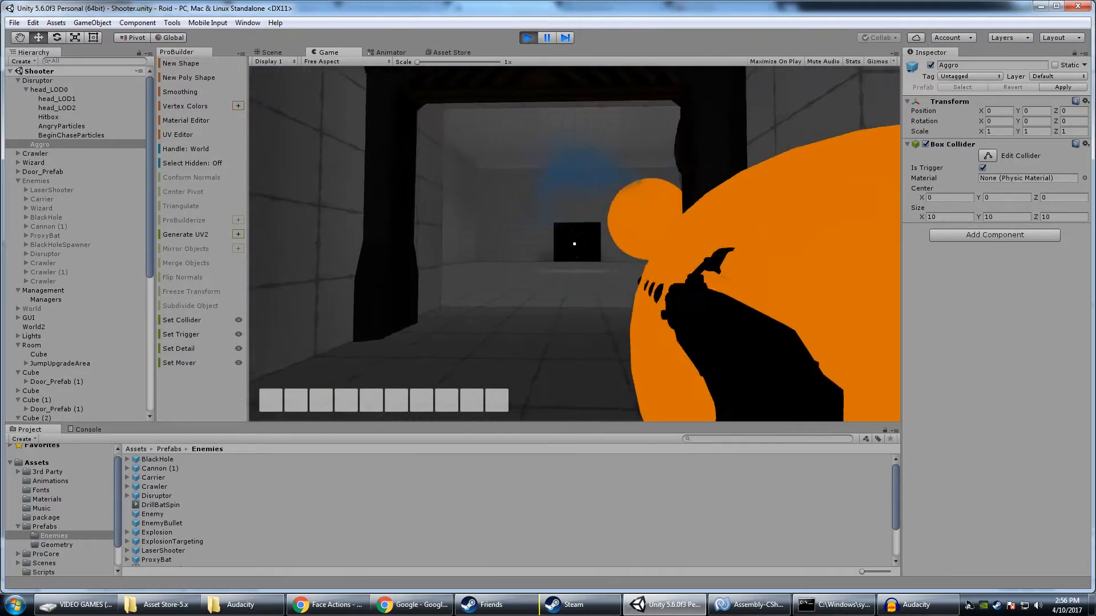
key(w)
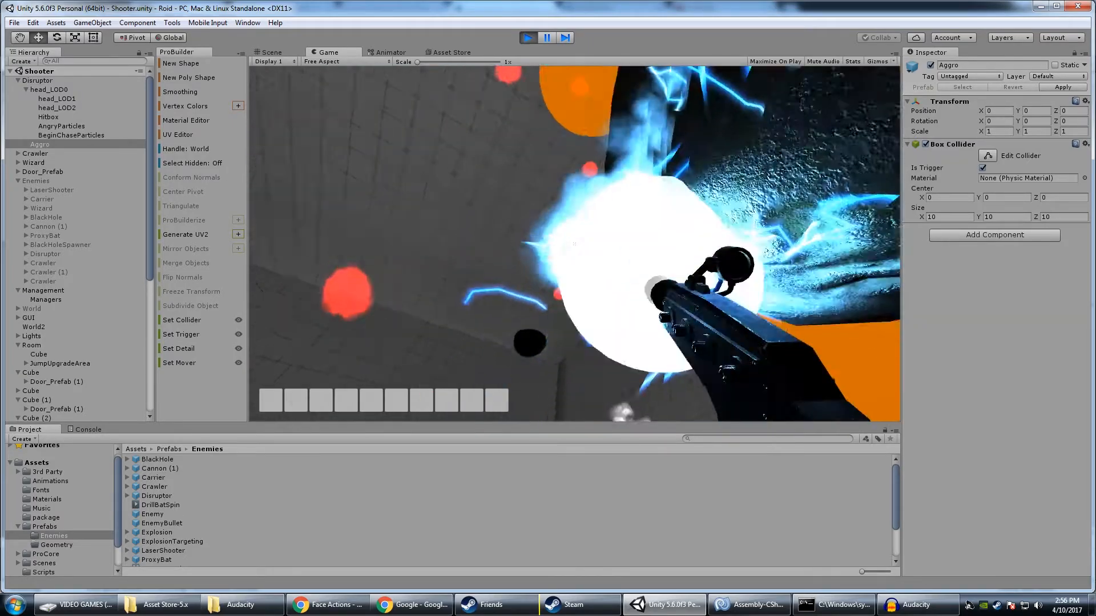
click(574, 243)
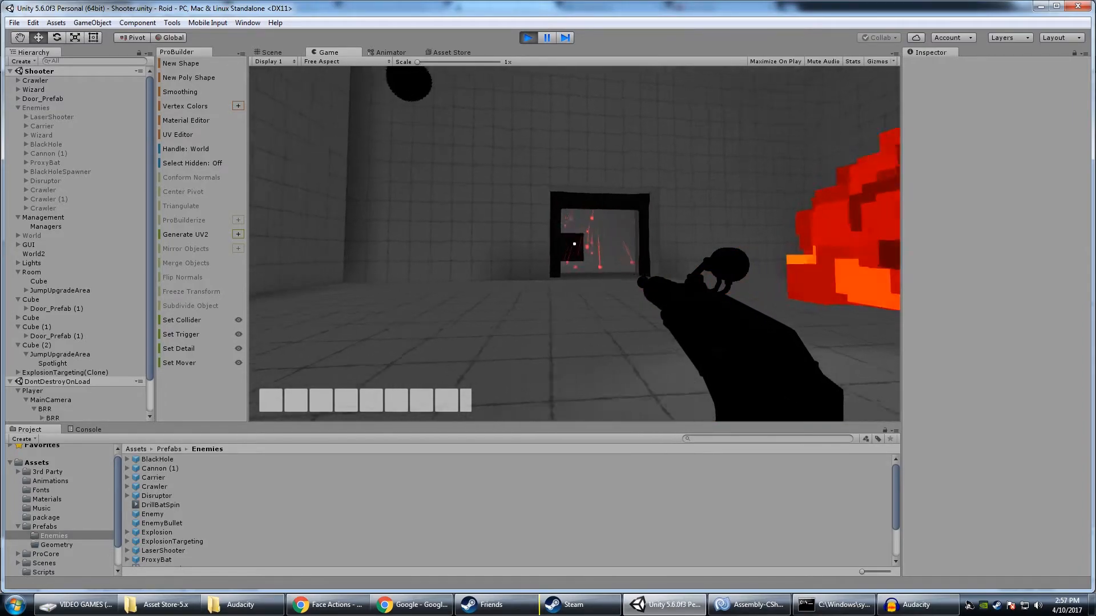
Keep moving through the Disruptor's room in the play-test to observe its attacks, and stop the play-test
key(w)
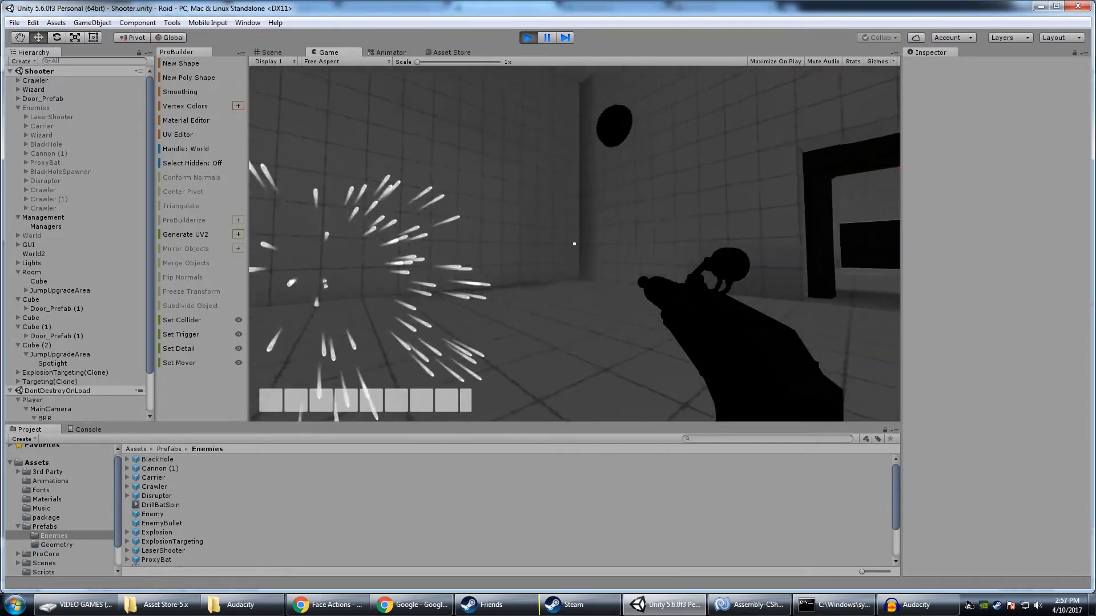
key(w)
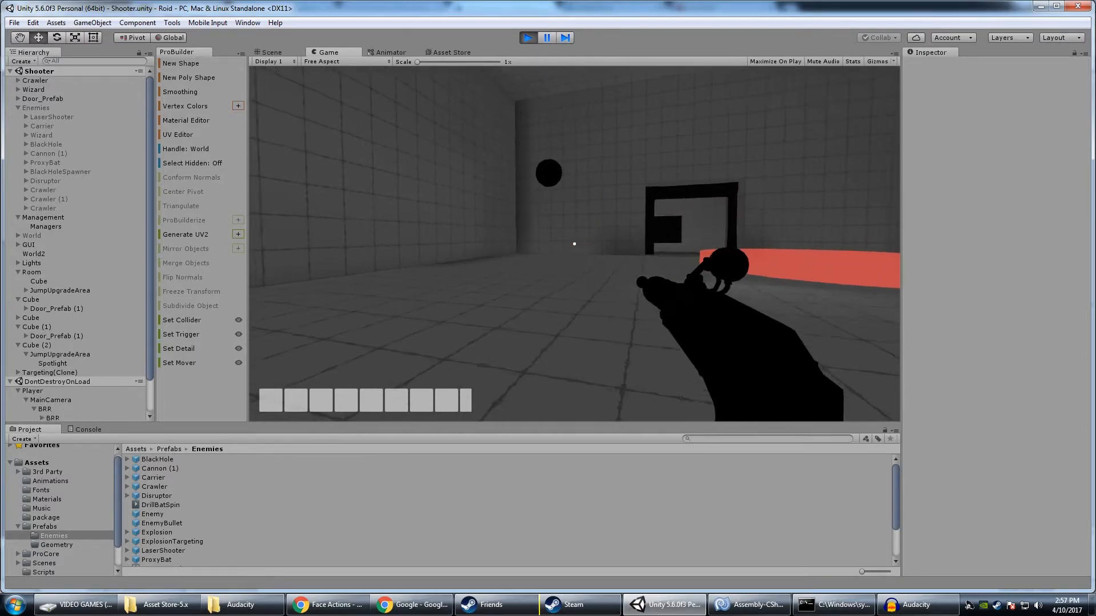
key(w)
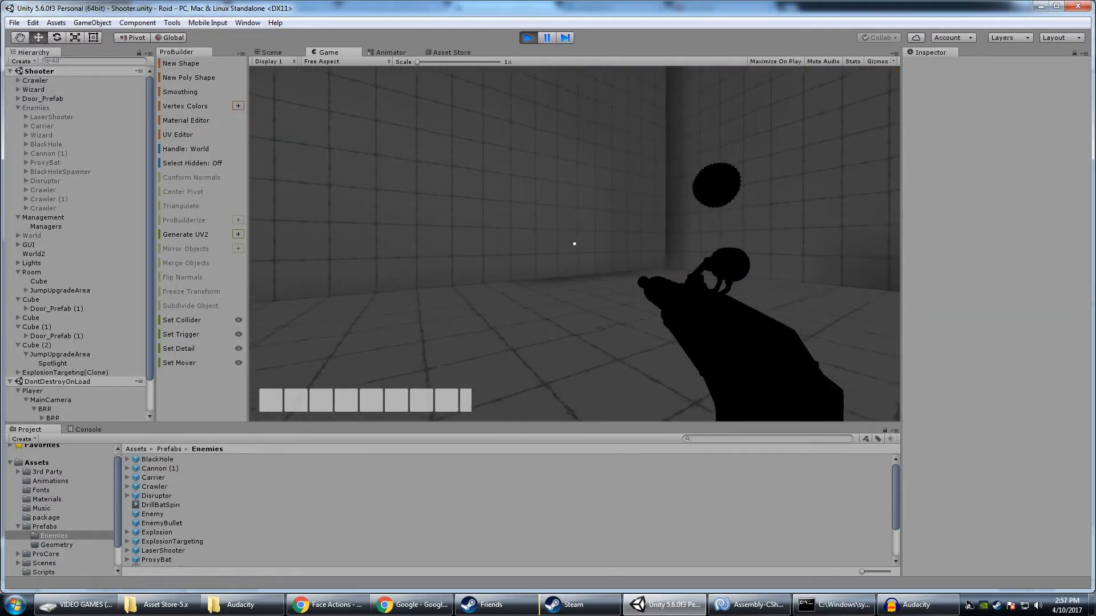
key(w)
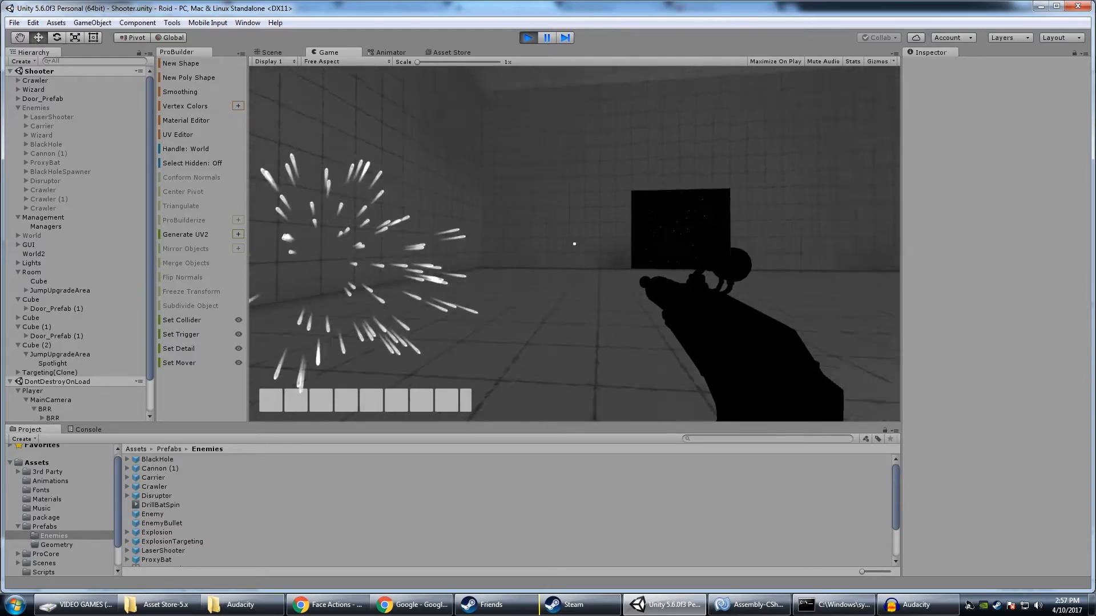
key(w)
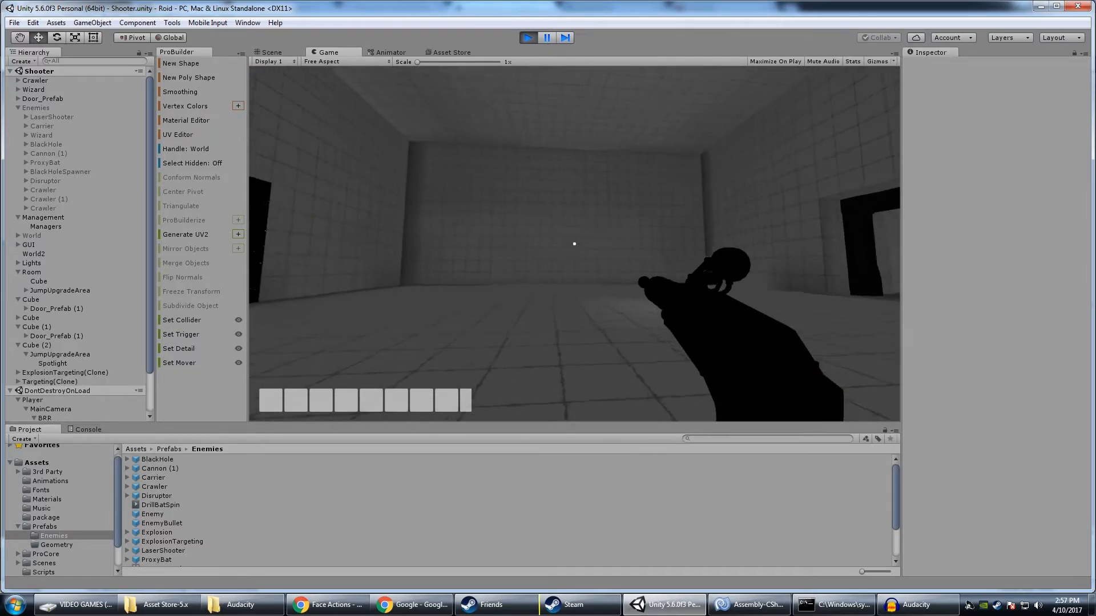
key(s)
key(w)
key(ctrl+p)
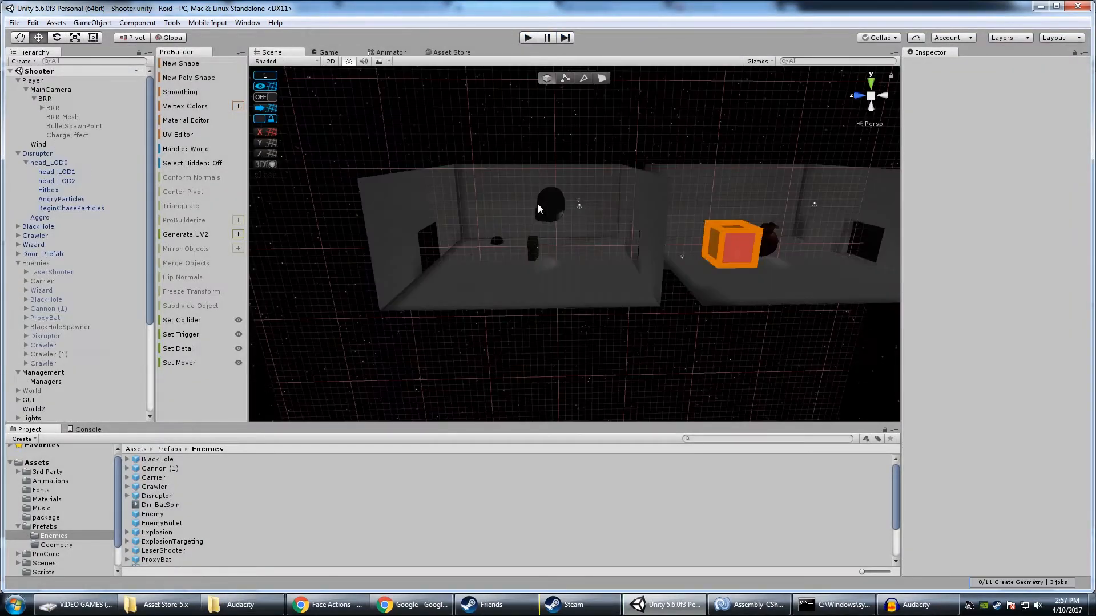
Browse the contents of the Enemies folder and its parent Prefabs folder in the project assets
right_drag(538, 203, 573, 248)
key(d)
key(w)
key(s)
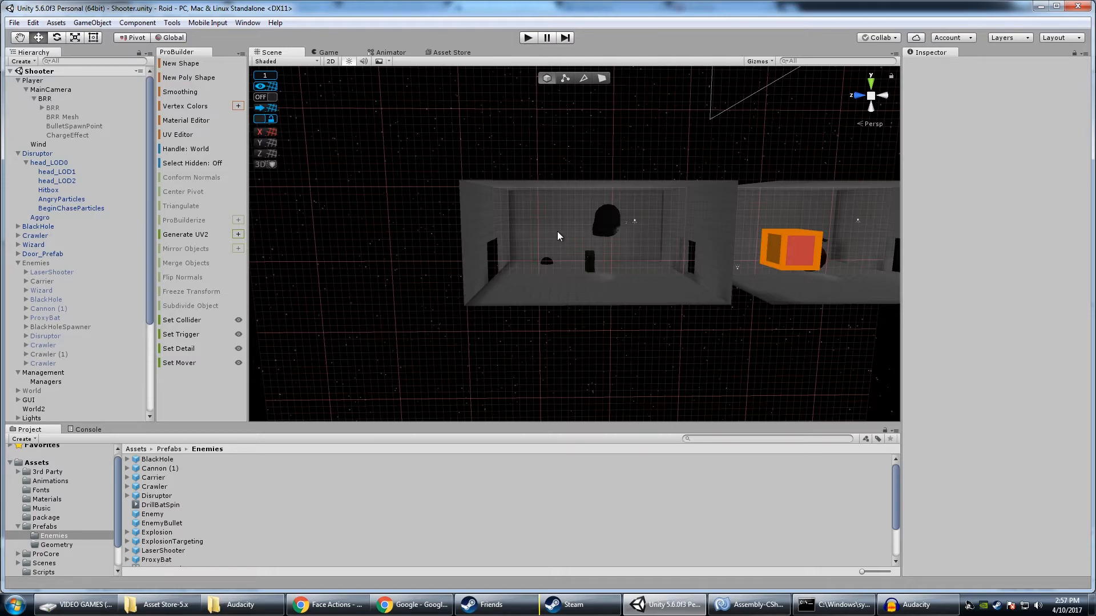
mouse_move(562, 234)
right_down()
mouse_move(611, 227)
mouse_move(553, 228)
mouse_move(543, 200)
mouse_move(536, 220)
mouse_move(558, 215)
right_up()
scroll(207, 495, down, 3)
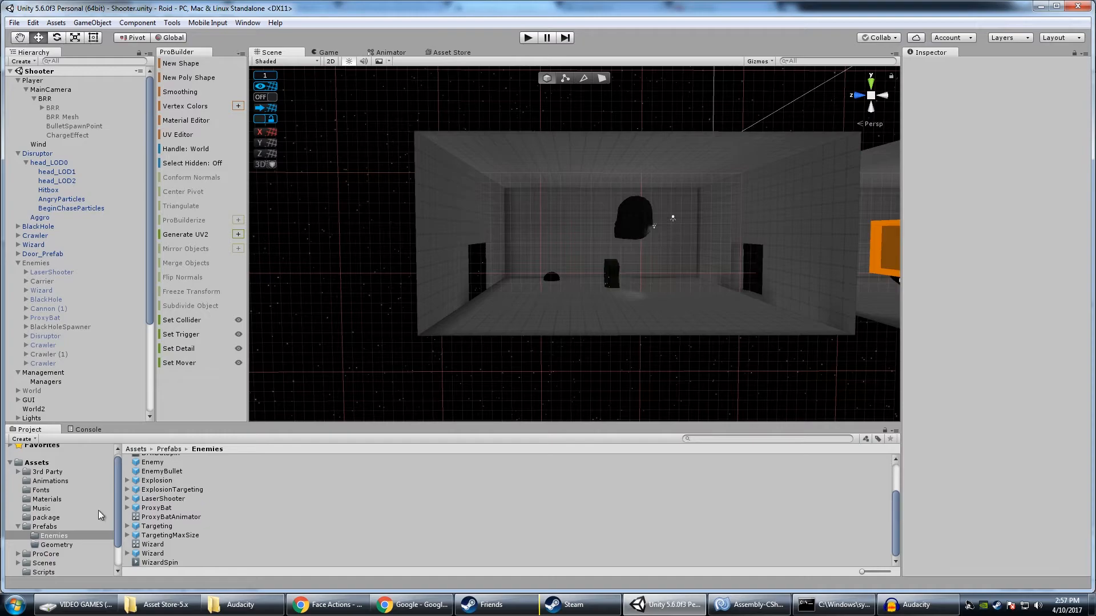
scroll(177, 498, down, 2)
scroll(177, 498, up, 3)
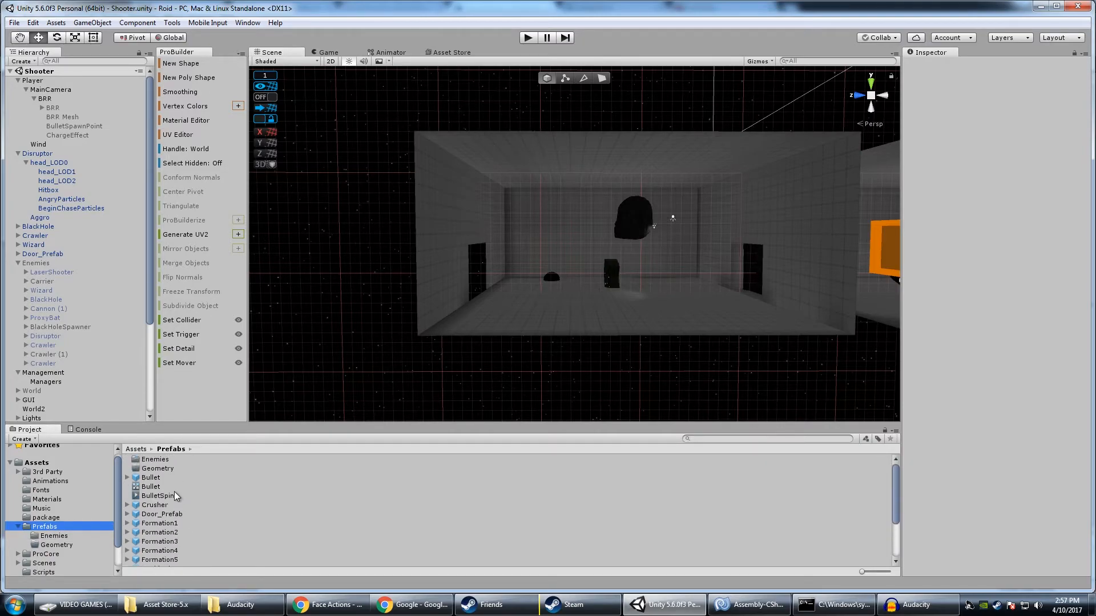
double_click(170, 470)
click(49, 527)
scroll(188, 510, down, 3)
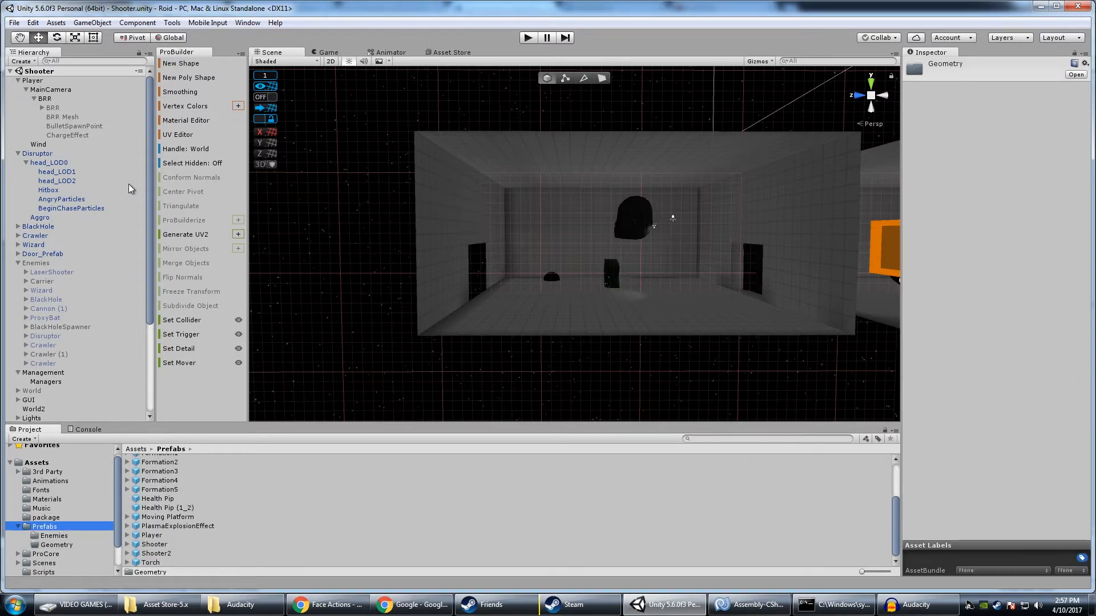
Select the Cube room mesh and examine the room that holds the Disruptor from inside and outside
mouse_move(480, 287)
right_down()
mouse_move(583, 148)
mouse_move(478, 294)
mouse_move(491, 285)
right_up()
click(543, 204)
right_drag(561, 251, 562, 225)
key(w)
right_drag(547, 124, 666, 132)
click(678, 225)
key(d)
right_drag(679, 231, 175, 251)
key(w)
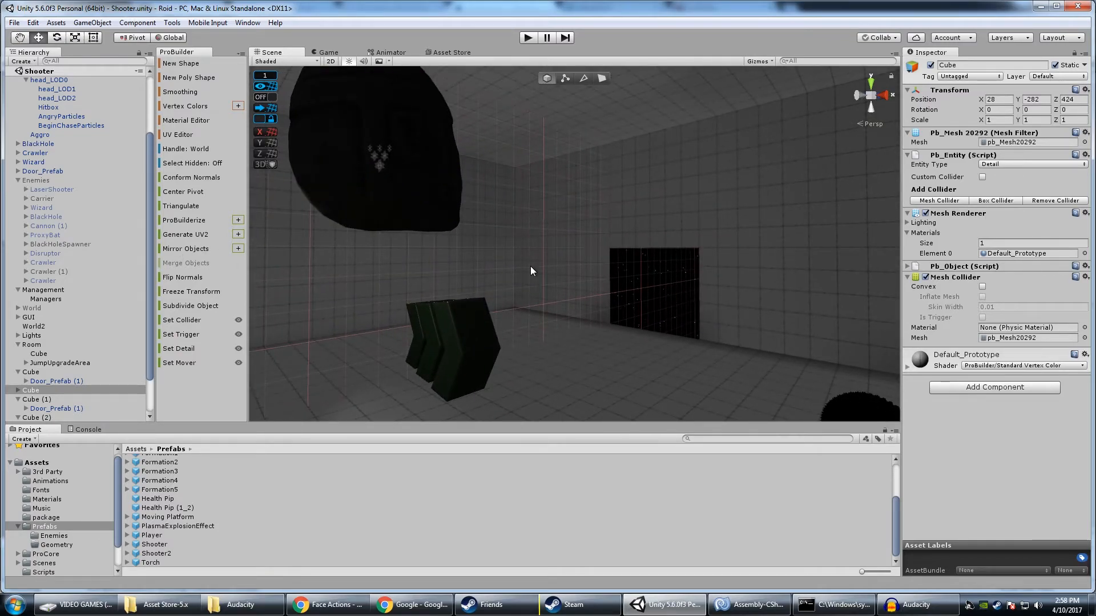
right_drag(531, 269, 716, 273)
key(w)
key(s)
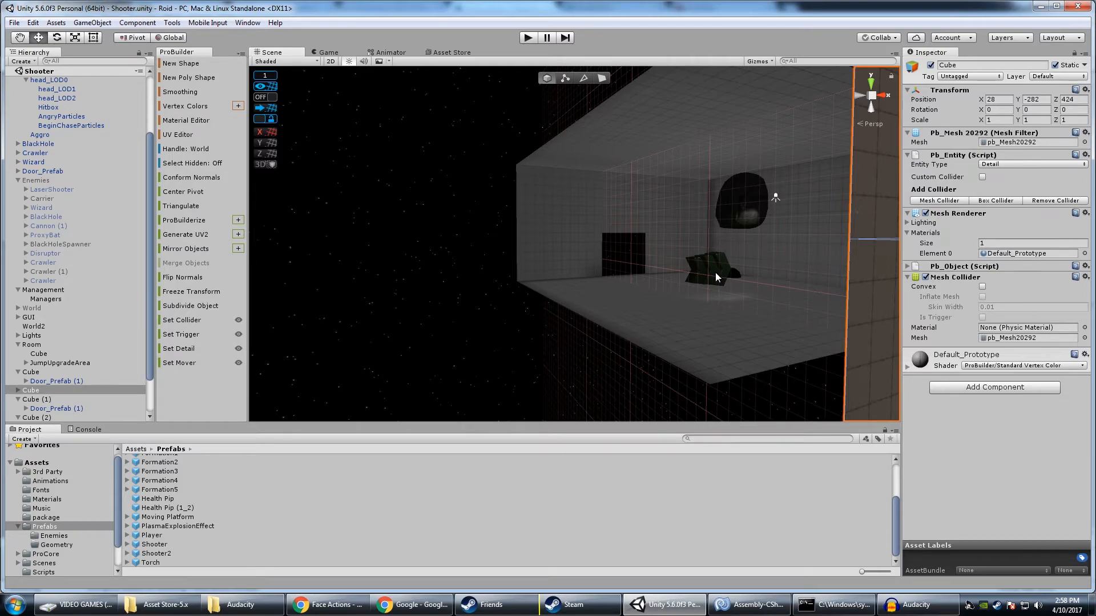
Select Door_Prefab (1) under Cube (1) and examine it up close in the doorway
right_drag(617, 267, 543, 268)
key(a)
key(w)
key(s)
key(w)
key(s)
key(w)
key(s)
key(w)
key(w)
click(577, 236)
key(w)
right_drag(577, 236, 654, 277)
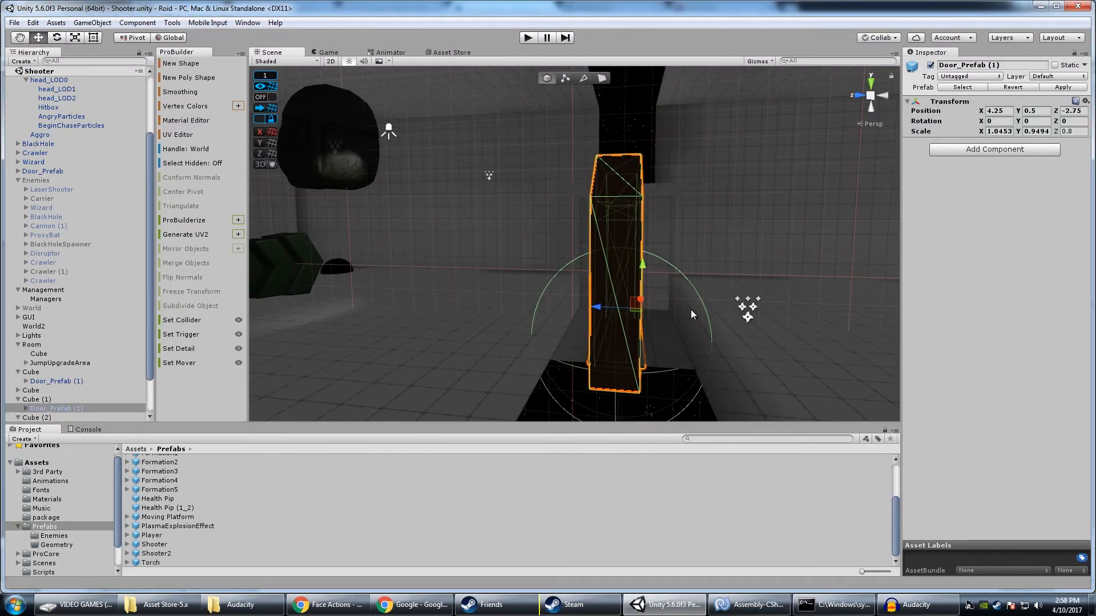
Examine the selected door's placement between the Disruptor's room and the neighbouring room
right_drag(691, 309, 432, 149)
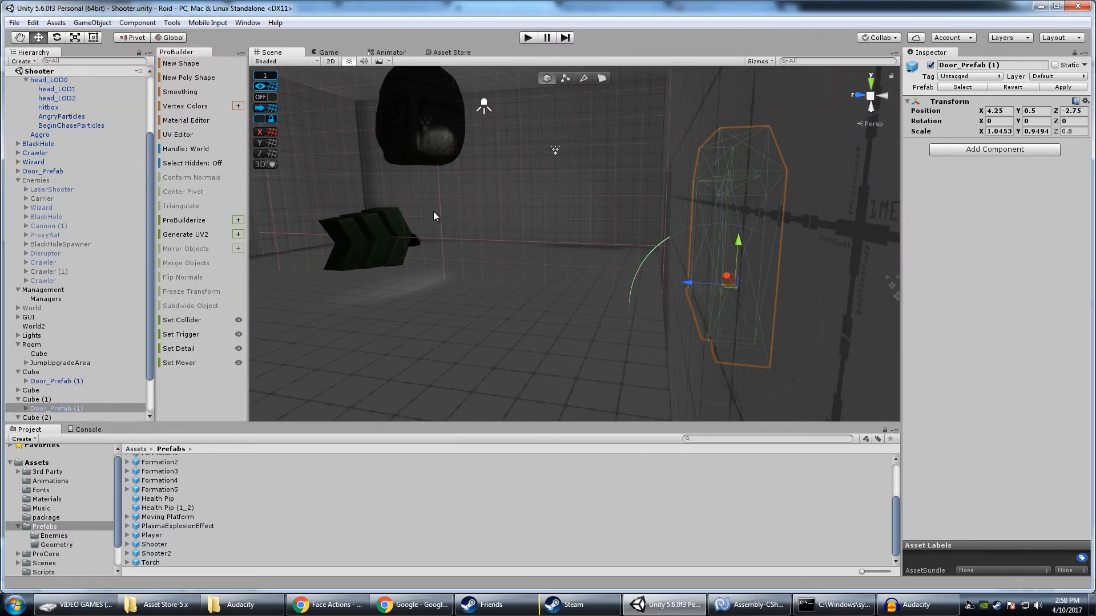
right_drag(401, 207, 531, 208)
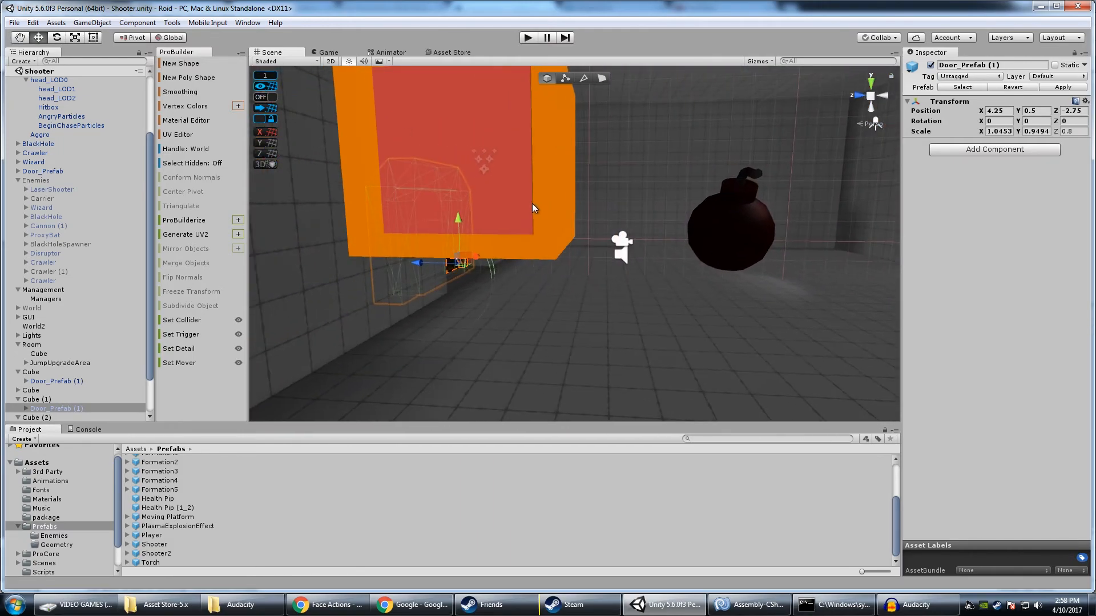
mouse_move(601, 279)
right_down()
mouse_move(617, 271)
mouse_move(602, 279)
right_up()
middle_drag(364, 251, 584, 263)
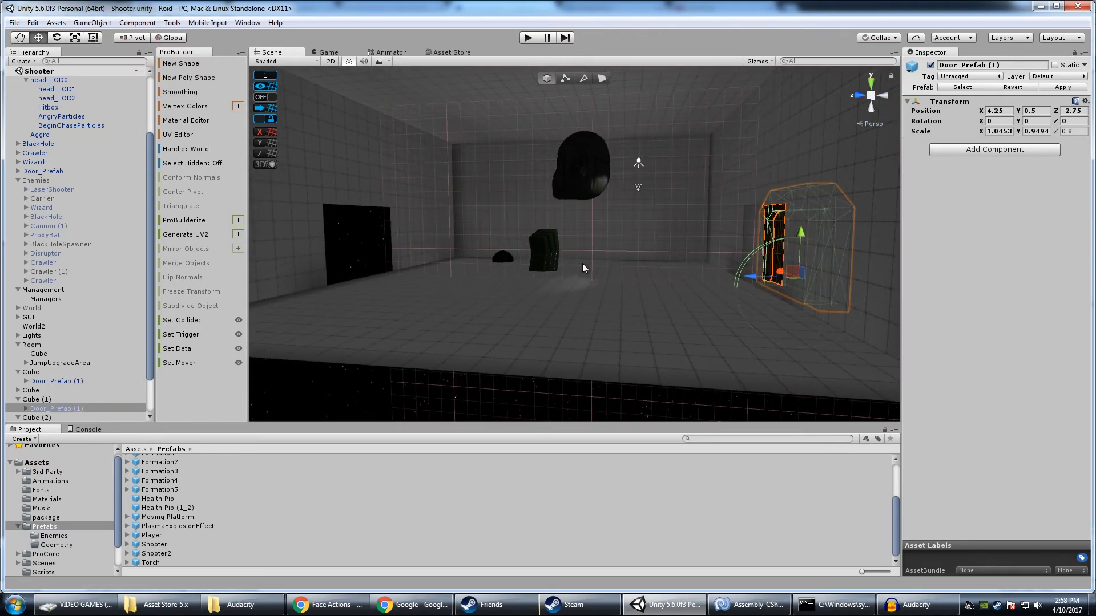
right_drag(743, 239, 757, 246)
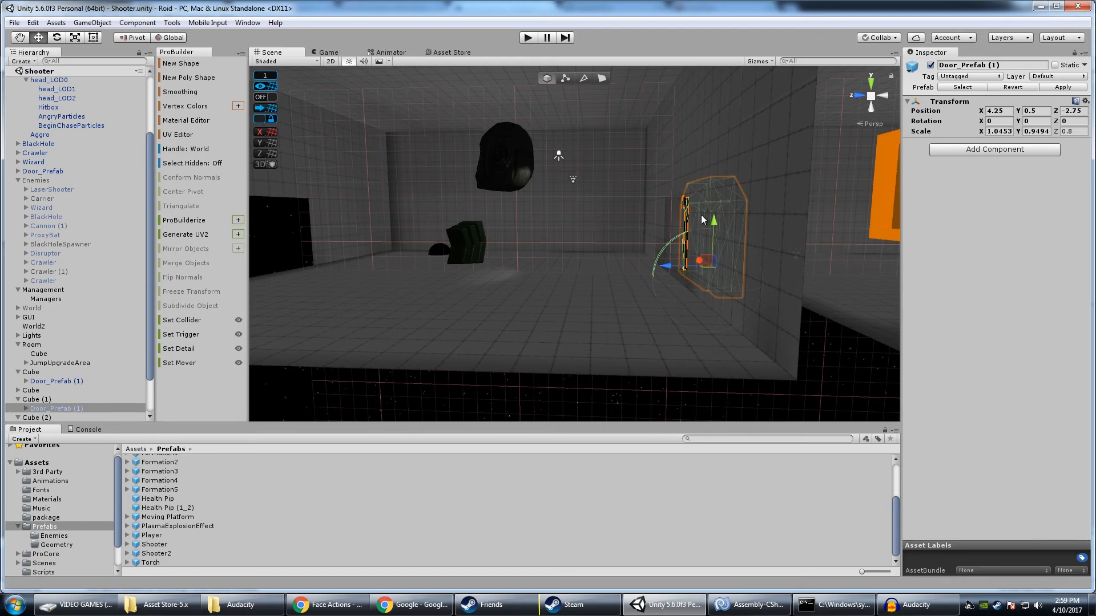
mouse_move(683, 283)
right_down()
mouse_move(834, 273)
mouse_move(624, 278)
mouse_move(681, 271)
right_up()
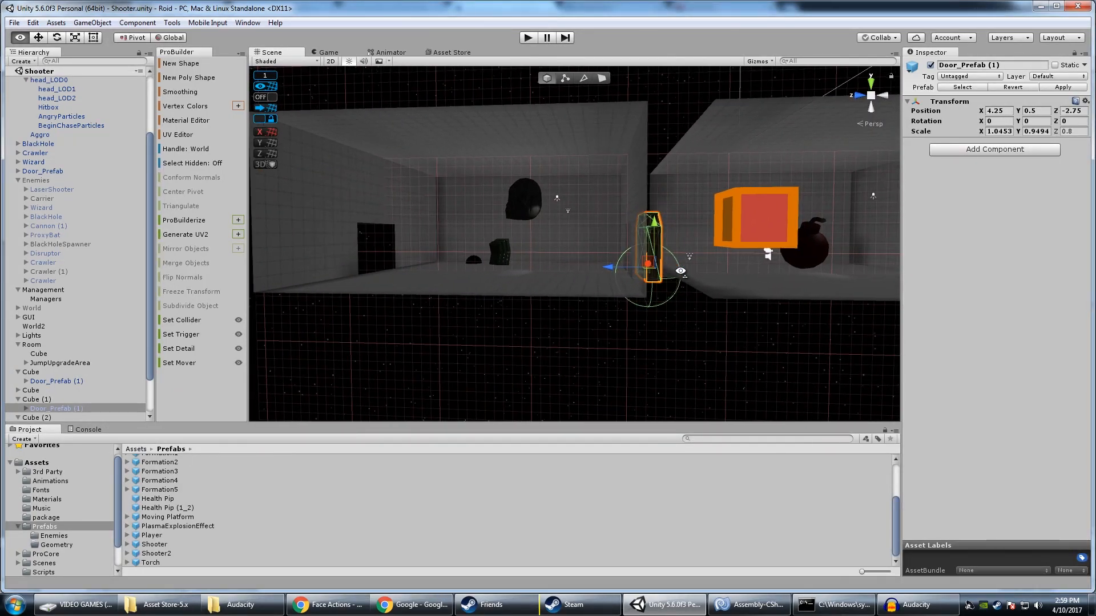